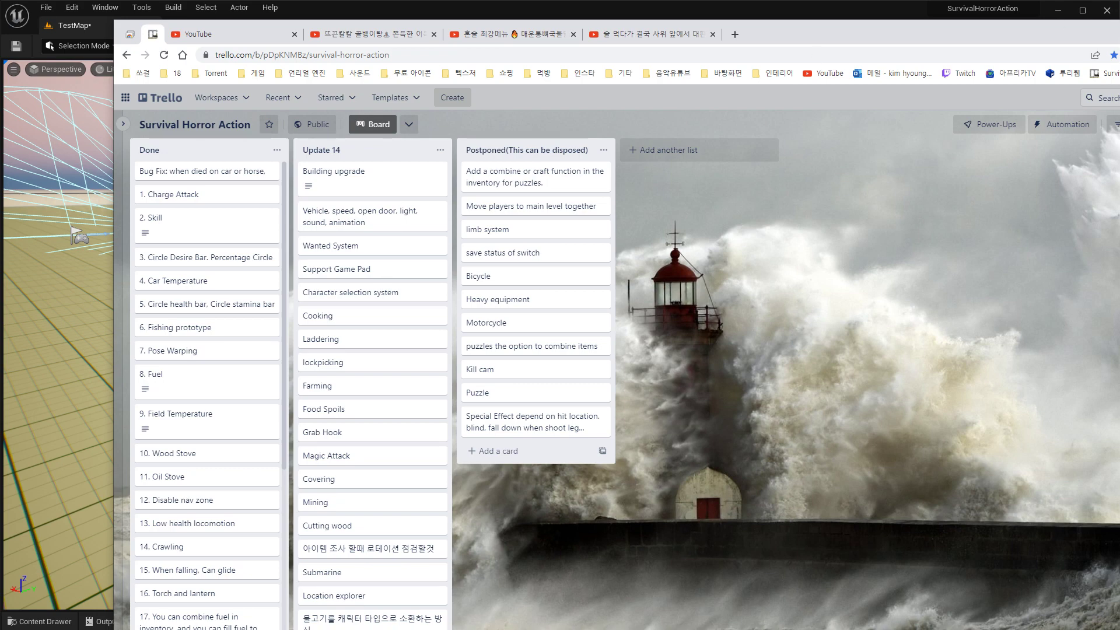
# Switch to Unreal Editor and delete the pickup truck and the item sphere in front of it from the level.
pyautogui.click(1119, 29)
pyautogui.press('w')
pyautogui.moveTo(540, 240); pyautogui.dragTo(528, 213, button='right')
pyautogui.press('a')
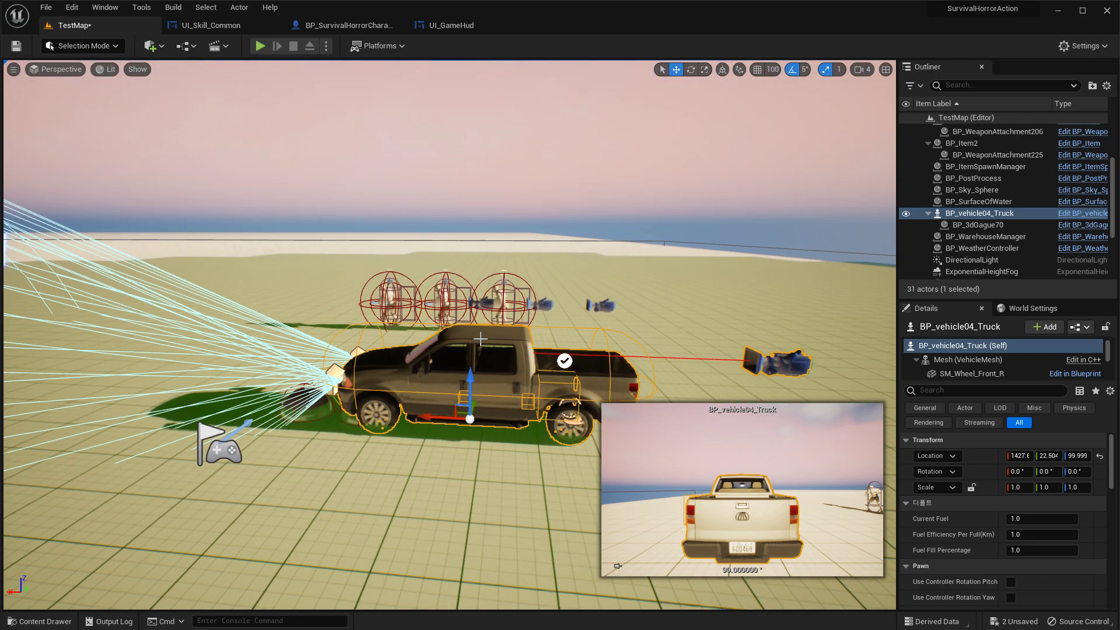
pyautogui.press('Delete')
pyautogui.click(318, 404)
pyautogui.press('Delete')
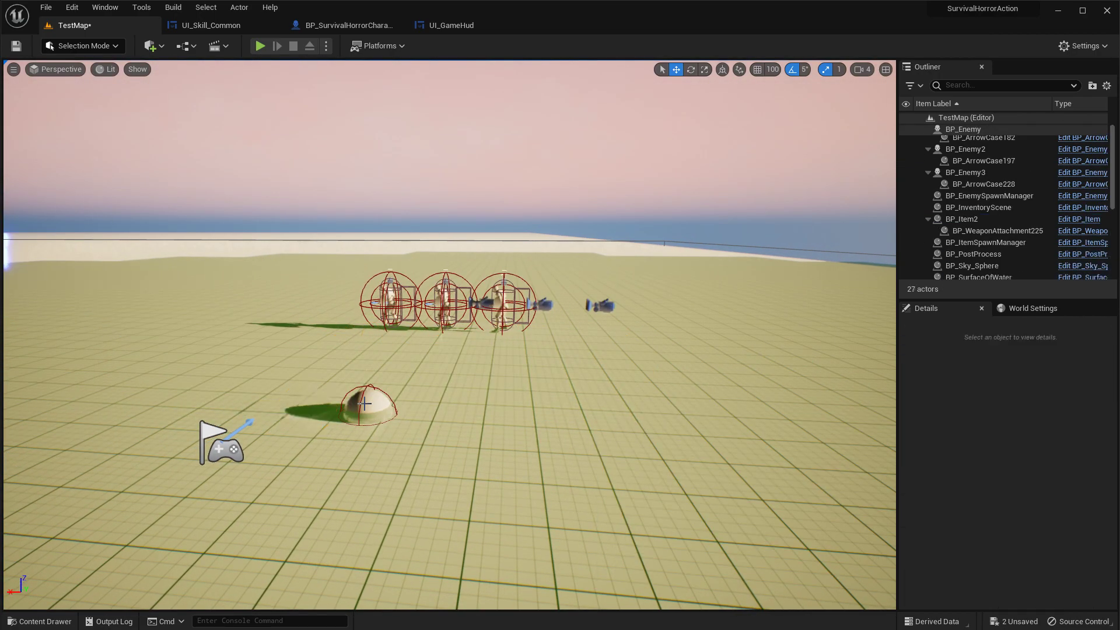
# Delete the three BP_Enemy characters standing in the level.
pyautogui.click(389, 304)
pyautogui.press('Delete')
pyautogui.click(443, 304)
pyautogui.press('Delete')
pyautogui.click(500, 303)
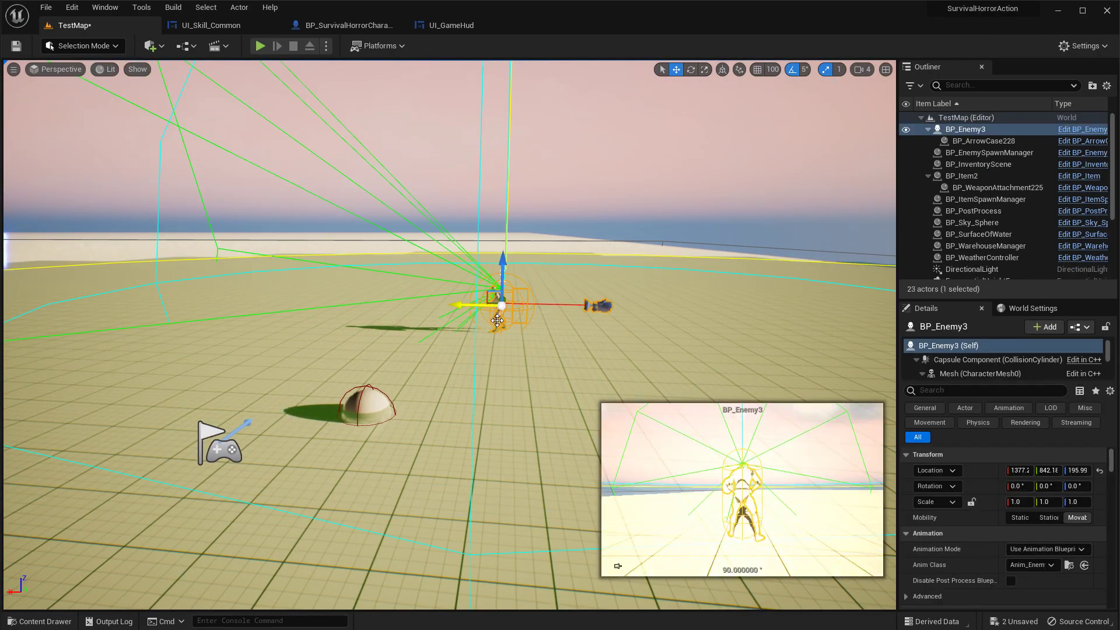
pyautogui.press('Delete')
# Move the remaining item sphere along the X axis to about X 1734, close to the player start.
pyautogui.click(367, 403)
pyautogui.moveTo(340, 405); pyautogui.dragTo(242, 406)
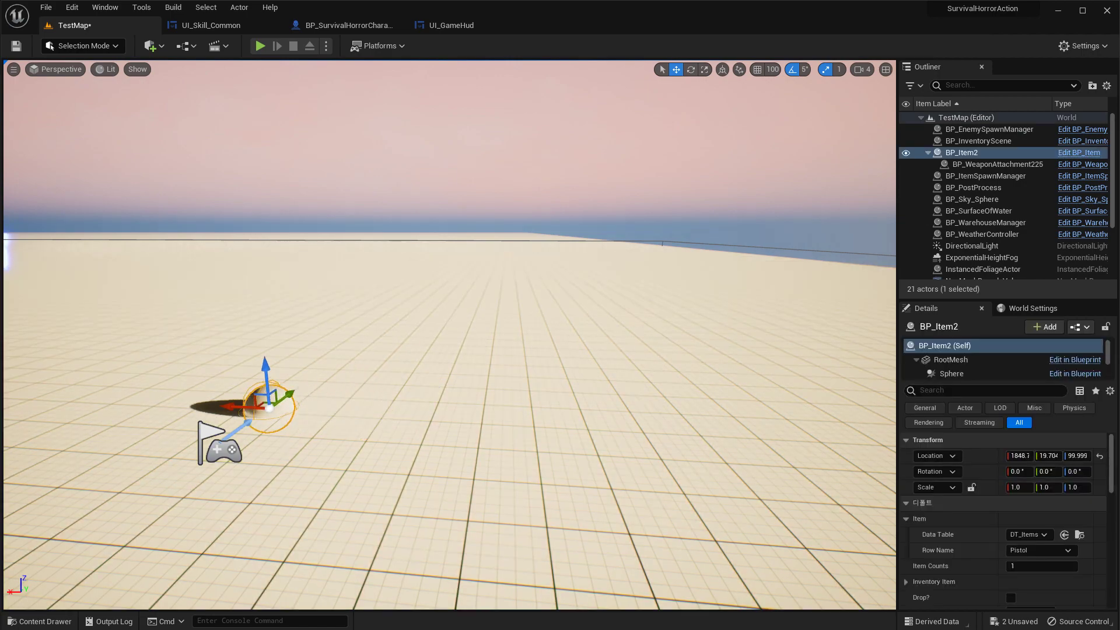
pyautogui.moveTo(242, 406); pyautogui.dragTo(211, 439, button='right')
pyautogui.press('a')
pyautogui.moveTo(388, 292); pyautogui.dragTo(446, 303)
# Set the item sphere's Row Name to the fishing rod entry of DT_Items.
pyautogui.click(1023, 548)
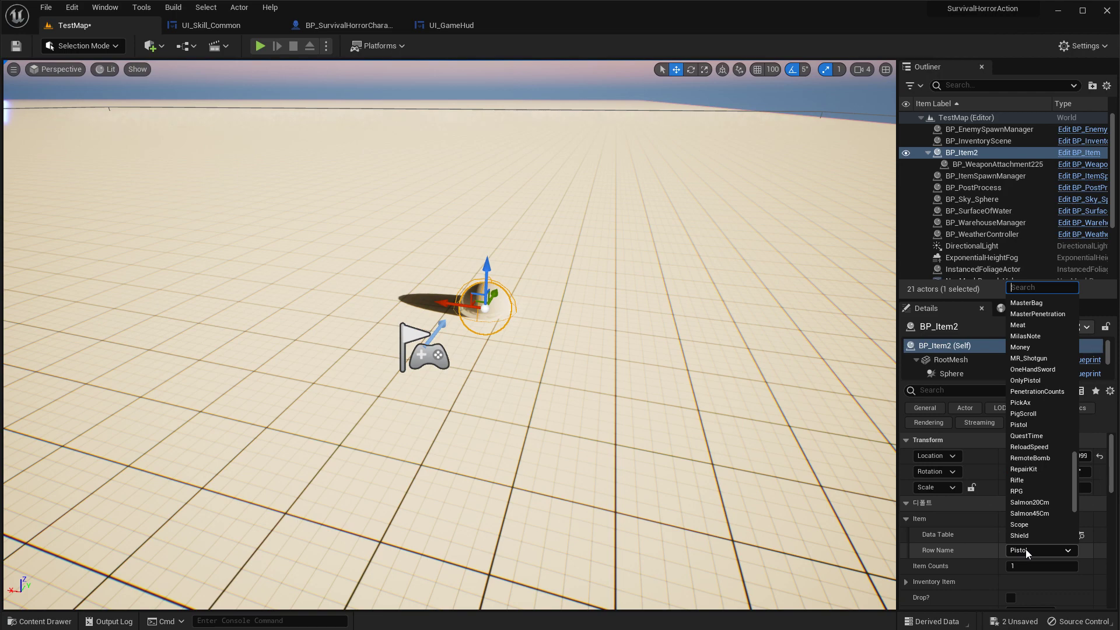
pyautogui.write('fishi')
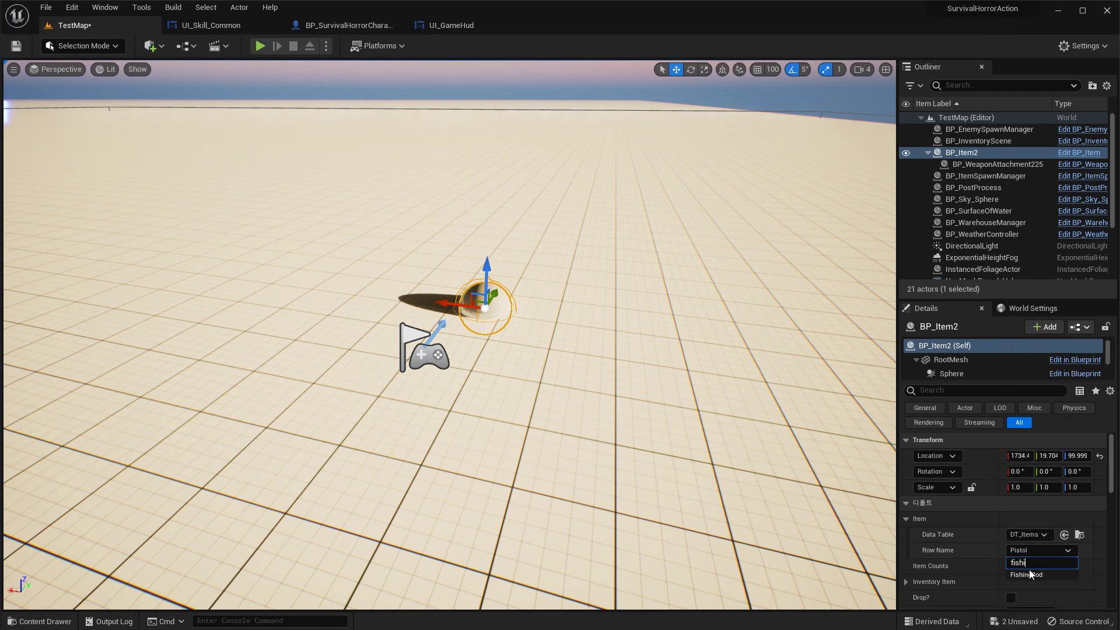
pyautogui.click(1018, 574)
# Find BP_FishingZone in the project's Blueprints folder and place it in the level beyond the item sphere.
pyautogui.moveTo(507, 210); pyautogui.dragTo(510, 187, button='right')
pyautogui.hotkey('ctrl', 'space')
pyautogui.scroll(10, 140, 510)
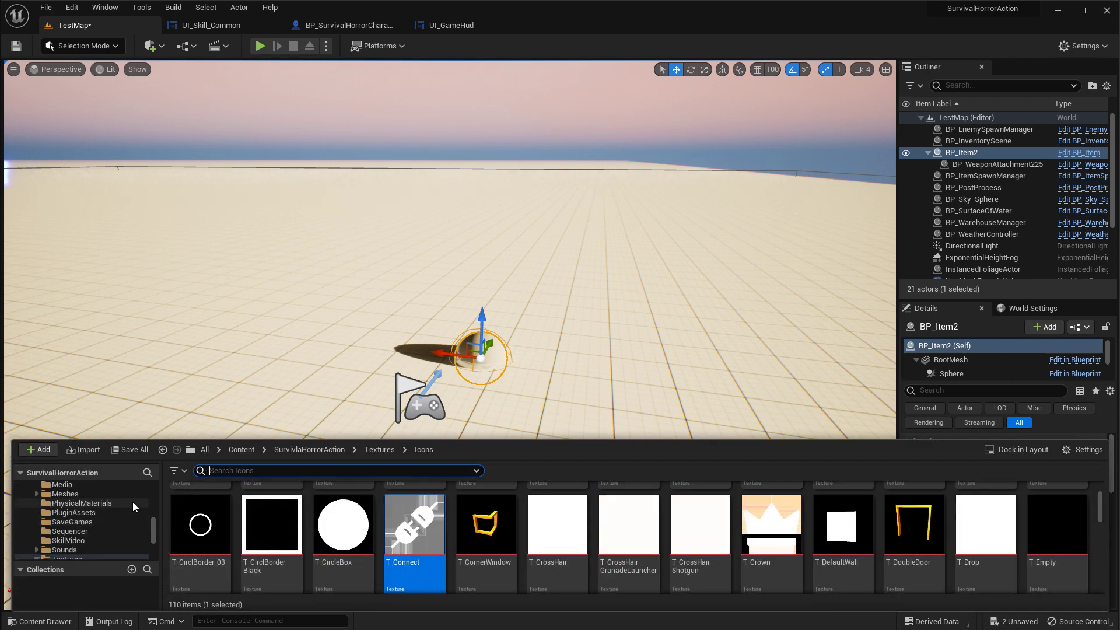
pyautogui.scroll(5, 105, 520)
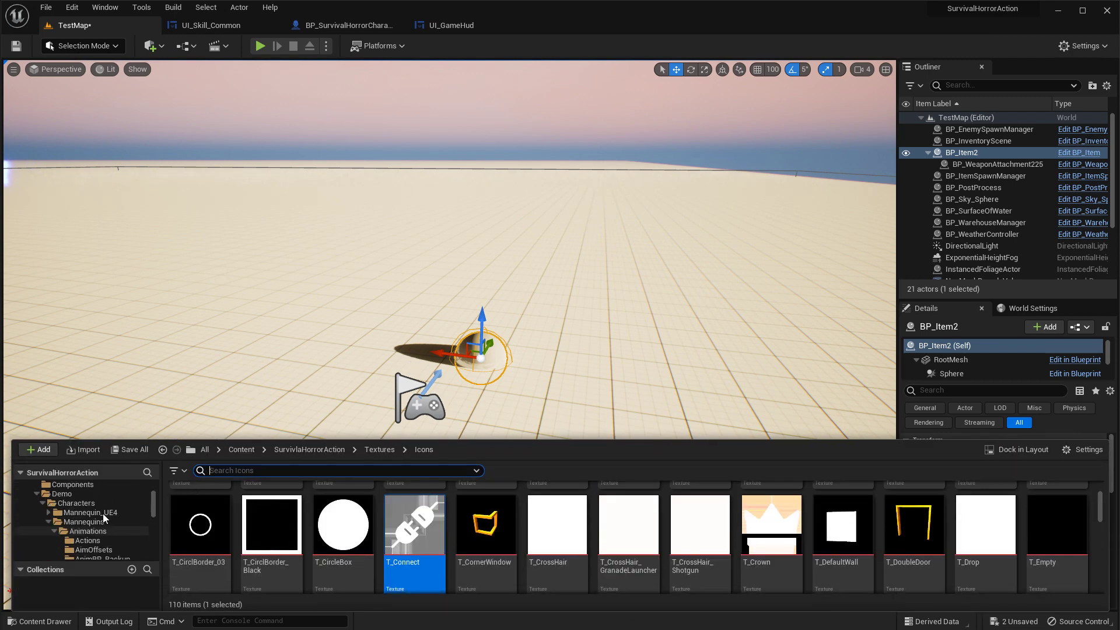
pyautogui.click(69, 503)
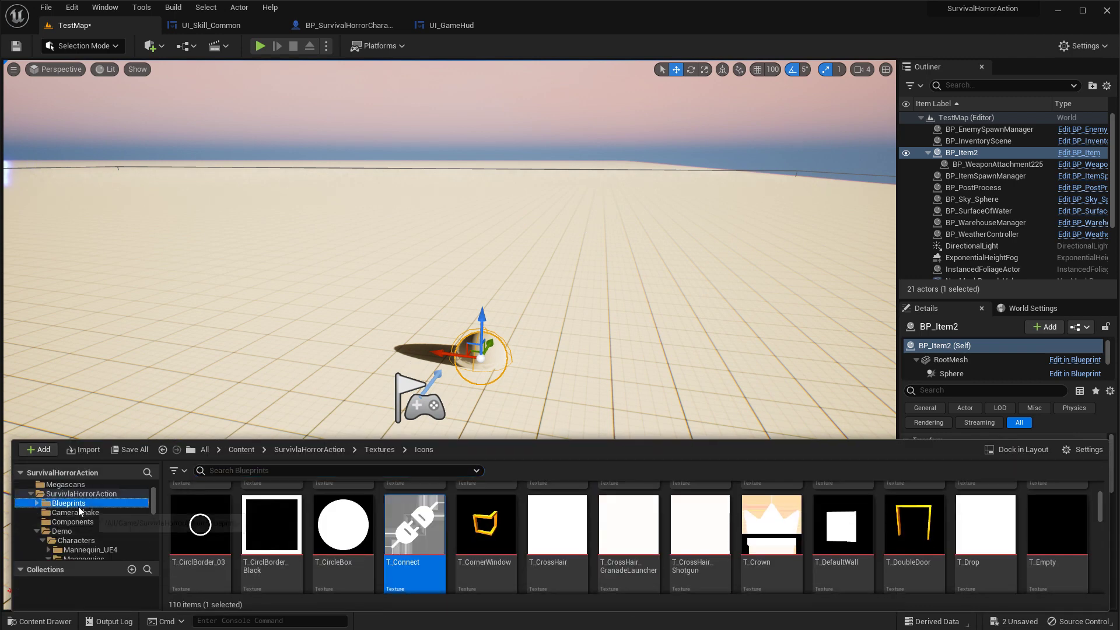
pyautogui.click(329, 471)
pyautogui.write('fishi')
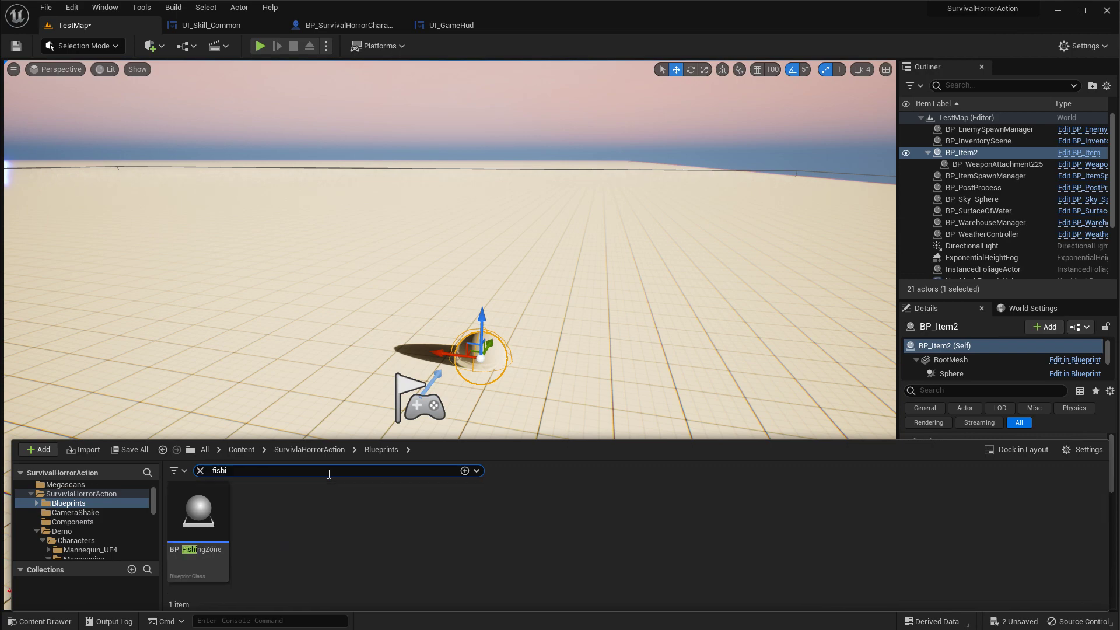
pyautogui.moveTo(199, 524); pyautogui.dragTo(541, 259)
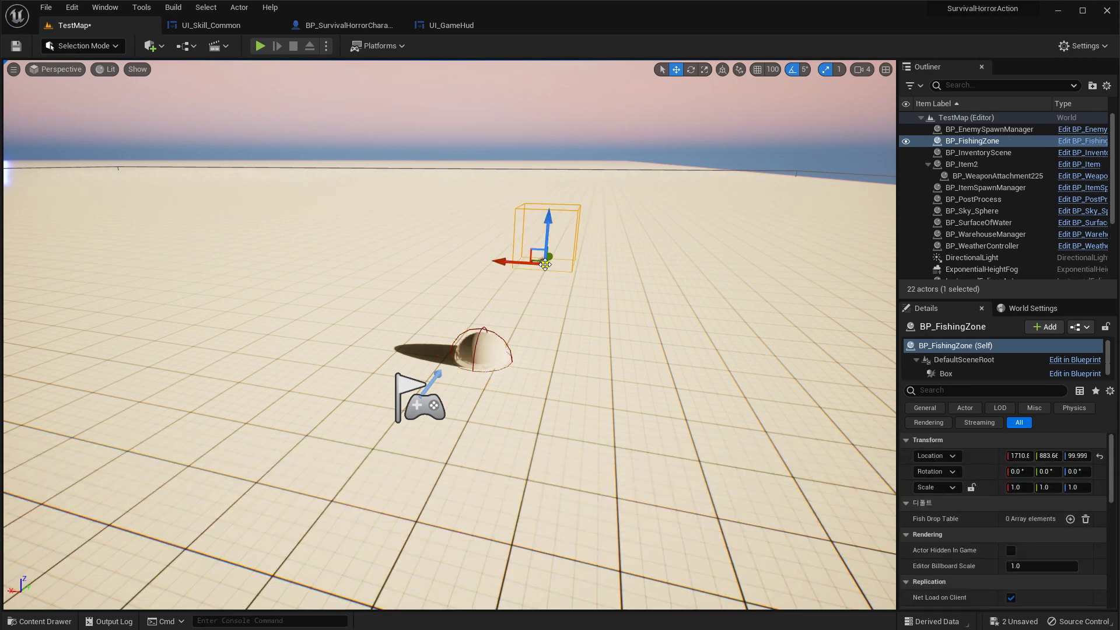
# Scale the fishing zone box to 9 along X and 10 along Y.
pyautogui.press('f')
pyautogui.moveTo(562, 267); pyautogui.dragTo(562, 267, button='right')
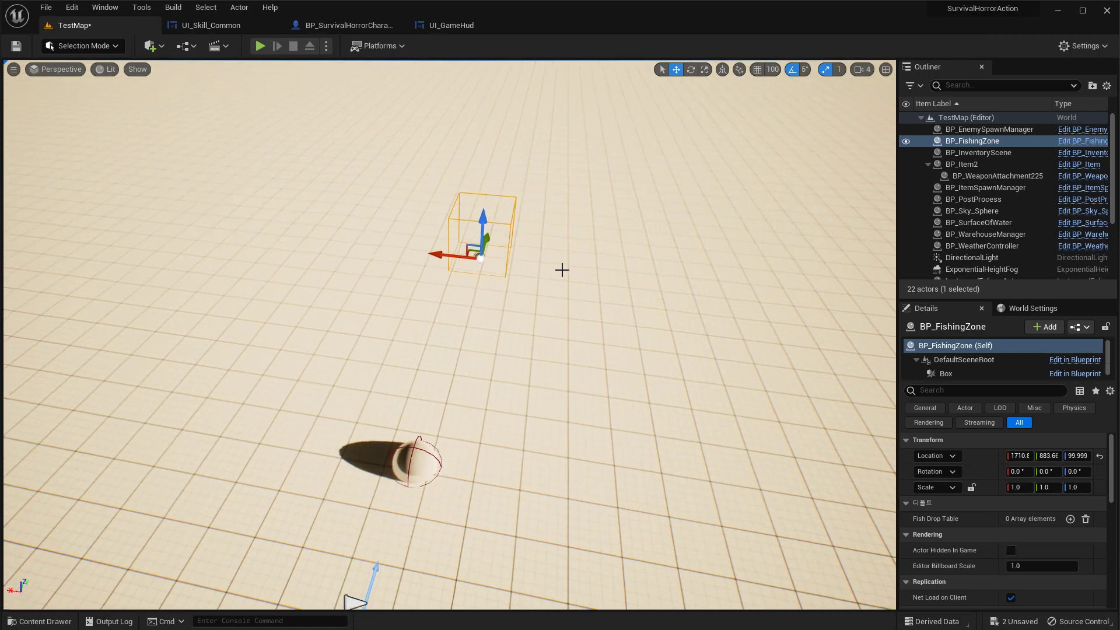
pyautogui.press('e')
pyautogui.press('r')
pyautogui.moveTo(444, 256); pyautogui.dragTo(355, 247)
pyautogui.moveTo(445, 256); pyautogui.dragTo(385, 256, button='right')
pyautogui.moveTo(657, 277); pyautogui.dragTo(657, 278, button='right')
pyautogui.moveTo(619, 282); pyautogui.dragTo(370, 274)
pyautogui.moveTo(371, 274); pyautogui.dragTo(371, 275, button='right')
# Move the enlarged fishing zone to about Y 2017 and lower it to about Z -76.
pyautogui.press('w')
pyautogui.moveTo(398, 282); pyautogui.dragTo(585, 276)
pyautogui.moveTo(535, 278); pyautogui.dragTo(535, 278, button='right')
pyautogui.moveTo(494, 192); pyautogui.dragTo(494, 224)
pyautogui.moveTo(453, 237); pyautogui.dragTo(453, 237, button='right')
pyautogui.moveTo(512, 299); pyautogui.dragTo(500, 350, button='right')
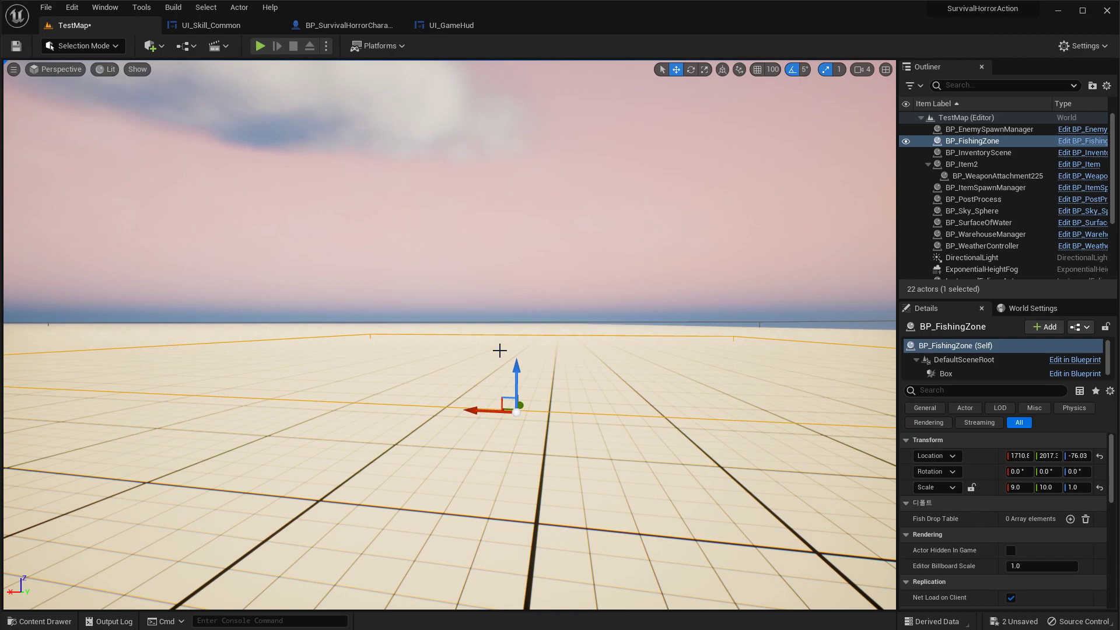
# Move the fishing zone across to the lower water area at about Y -2278 and lower it to about Z -109.
pyautogui.moveTo(442, 322); pyautogui.dragTo(441, 323, button='right')
pyautogui.press('s')
pyautogui.press('s')
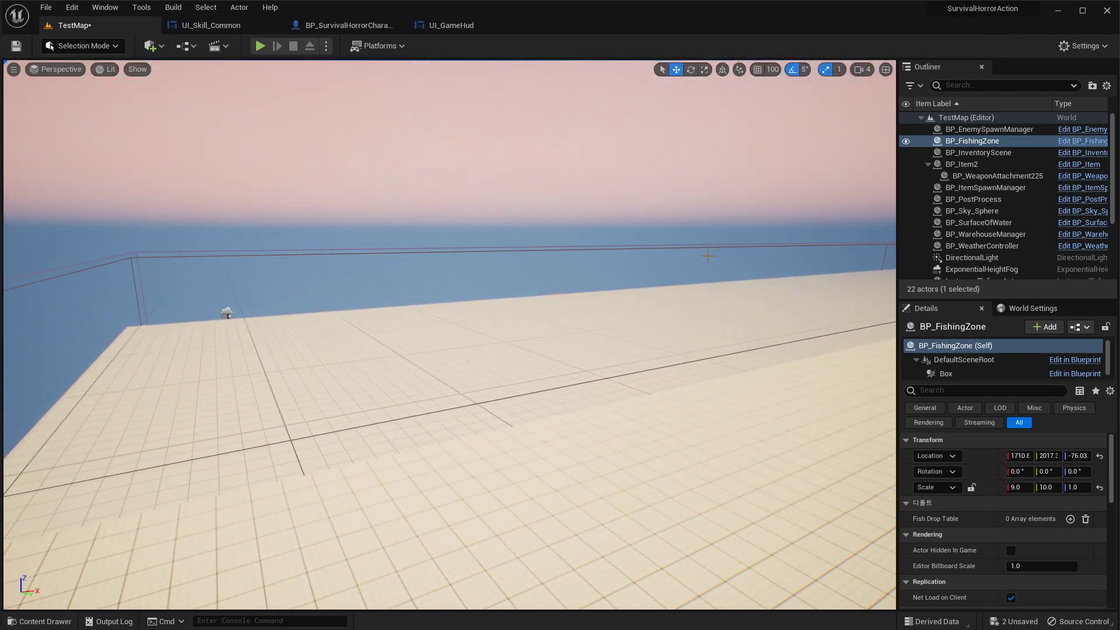
pyautogui.moveTo(631, 255); pyautogui.dragTo(632, 256, button='right')
pyautogui.press('s')
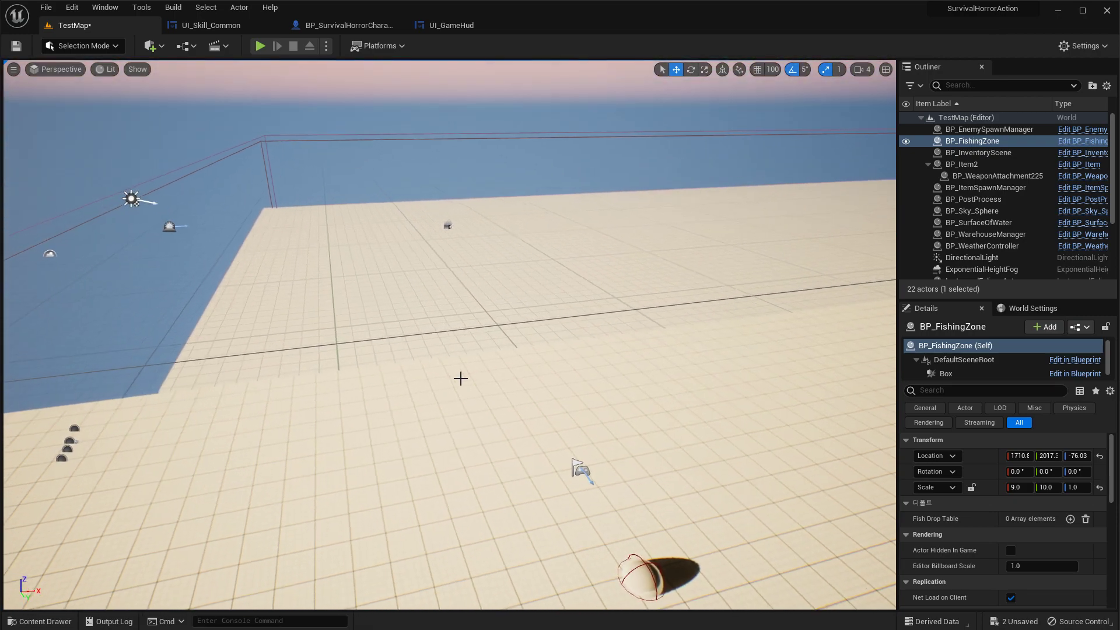
pyautogui.moveTo(460, 377); pyautogui.dragTo(460, 377, button='right')
pyautogui.press('s')
pyautogui.moveTo(605, 389); pyautogui.dragTo(199, 441)
pyautogui.moveTo(199, 441); pyautogui.dragTo(199, 442, button='right')
pyautogui.press('s')
pyautogui.moveTo(742, 365); pyautogui.dragTo(527, 284)
pyautogui.press('a')
pyautogui.moveTo(527, 285); pyautogui.dragTo(527, 284, button='right')
pyautogui.press('w')
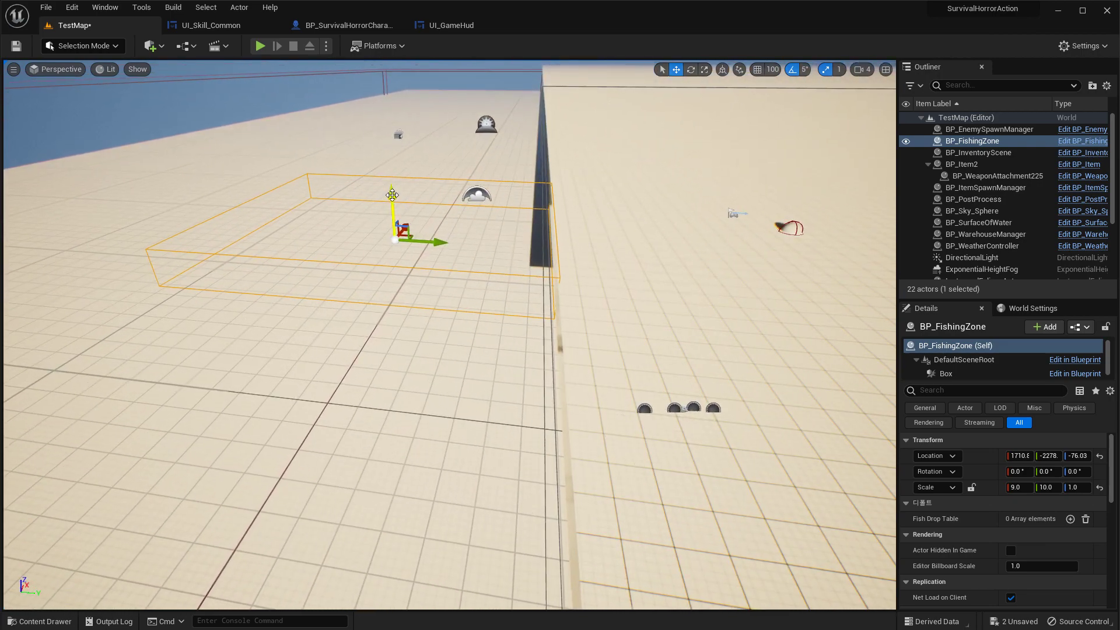
pyautogui.moveTo(396, 199); pyautogui.dragTo(397, 208)
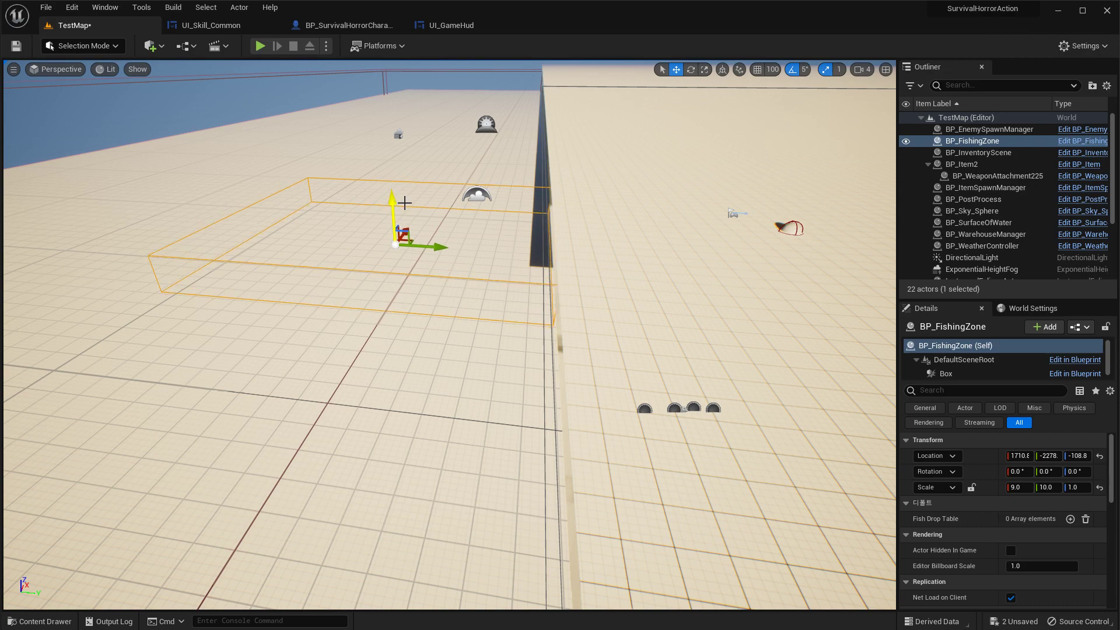
# Examine the fishing zone's placement relative to the water PhysicsVolume and the ground cubes SM_Cube and SM_Cube2.
pyautogui.moveTo(619, 204); pyautogui.dragTo(620, 205, button='right')
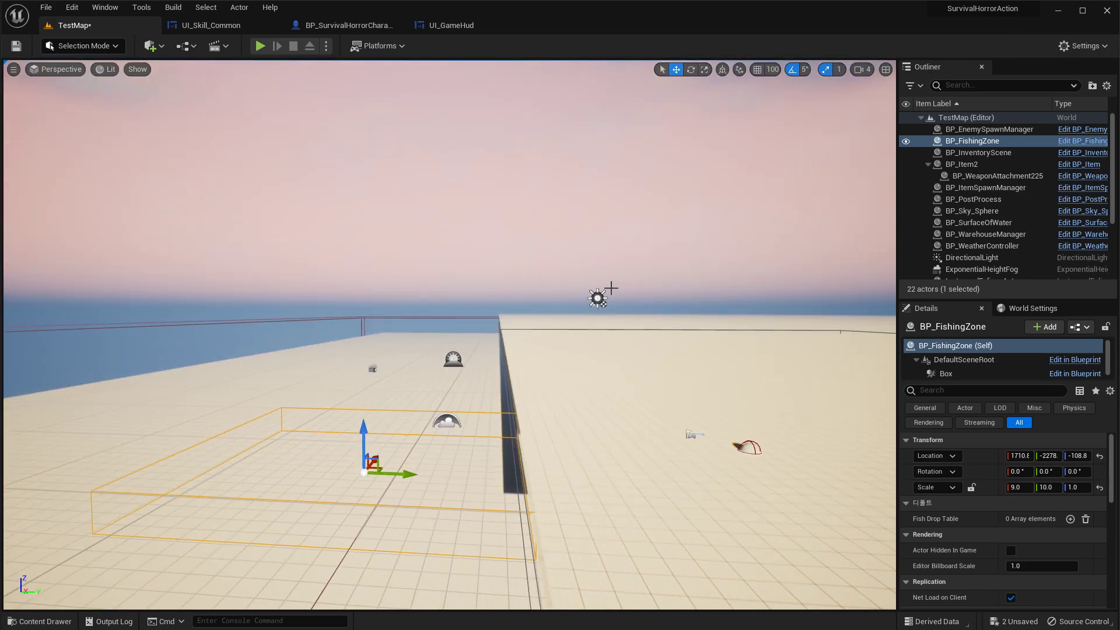
pyautogui.moveTo(758, 257); pyautogui.dragTo(705, 259, button='right')
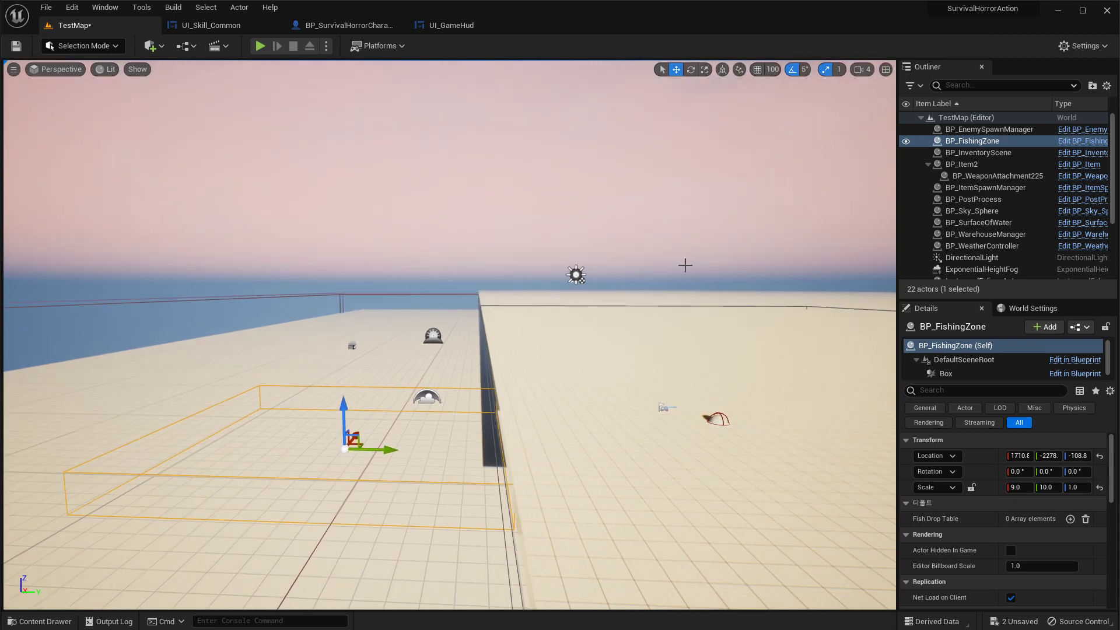
pyautogui.moveTo(546, 350); pyautogui.dragTo(499, 353, button='right')
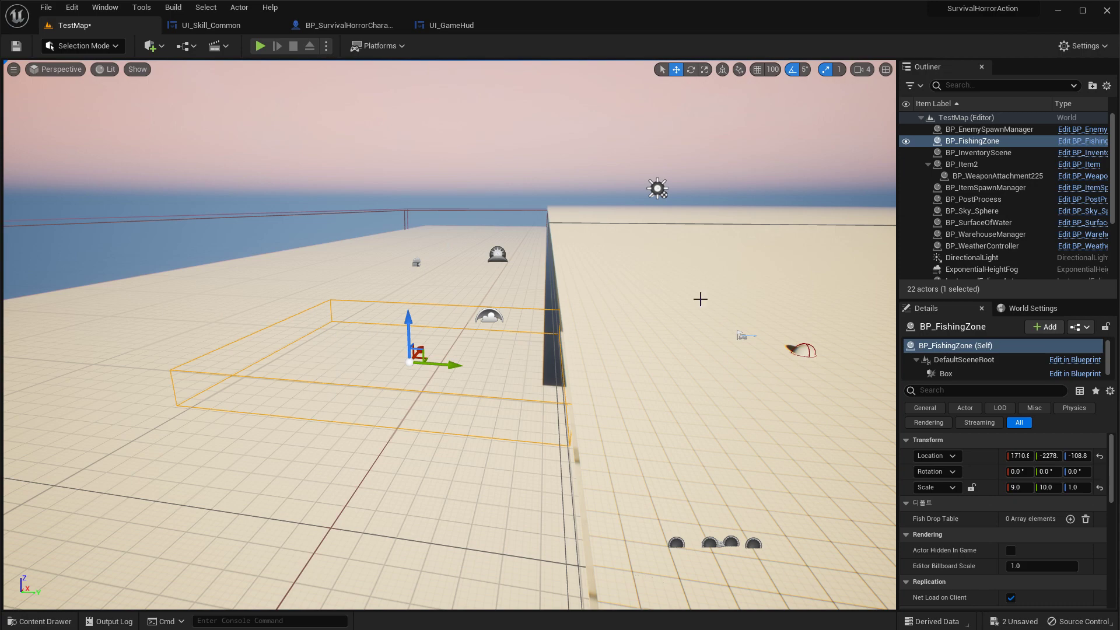
pyautogui.moveTo(547, 272); pyautogui.dragTo(511, 274, button='right')
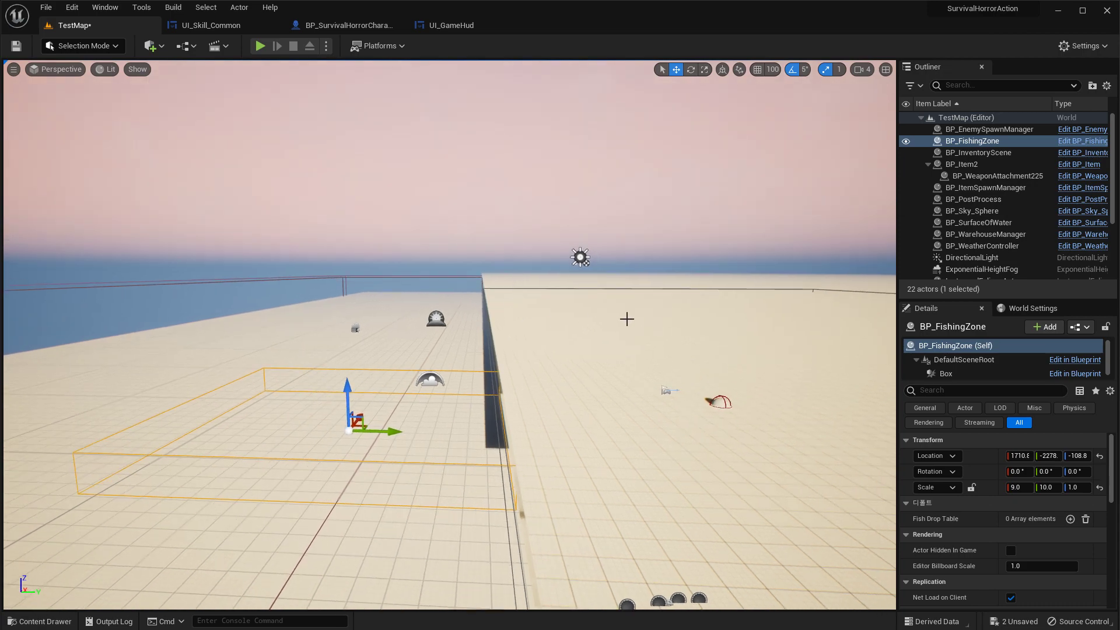
pyautogui.moveTo(637, 319); pyautogui.dragTo(762, 327, button='right')
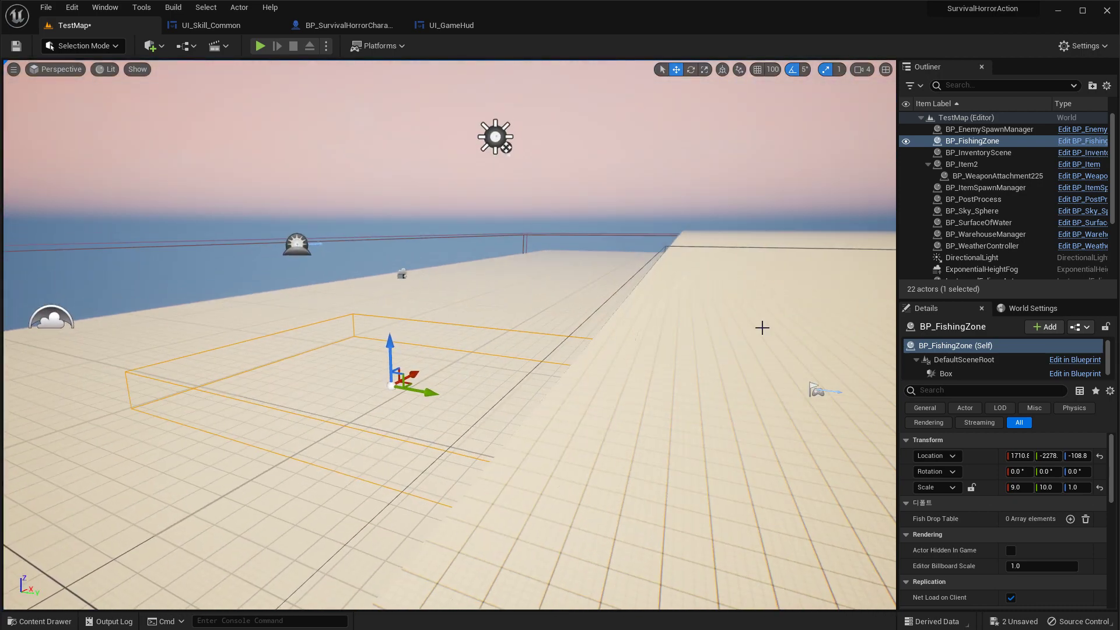
pyautogui.moveTo(482, 281); pyautogui.dragTo(291, 291, button='right')
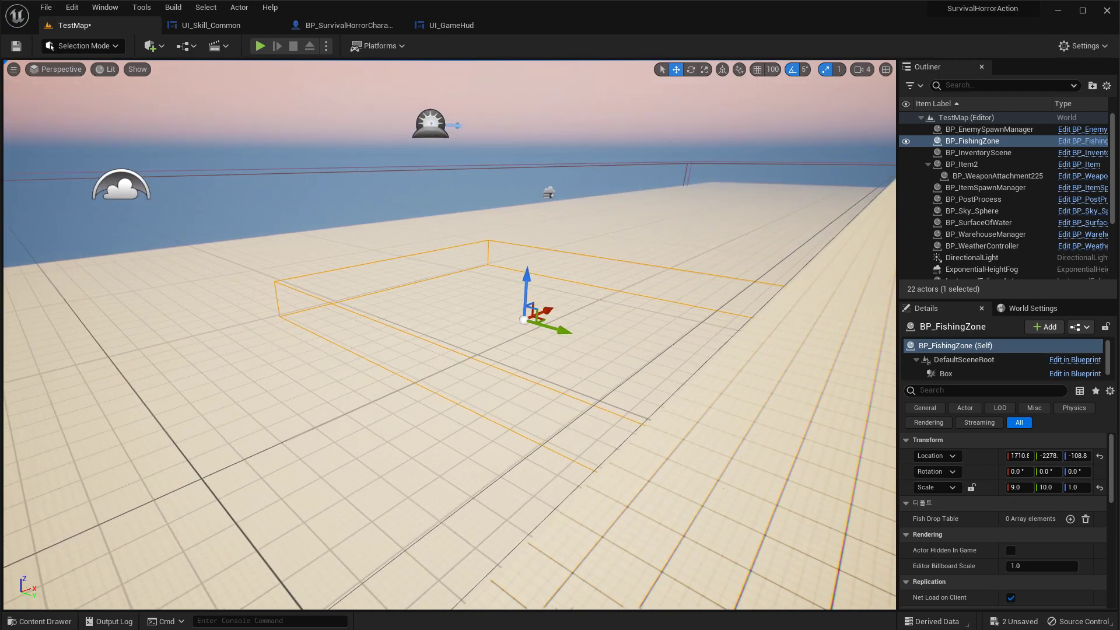
pyautogui.moveTo(449, 315); pyautogui.dragTo(665, 216, button='right')
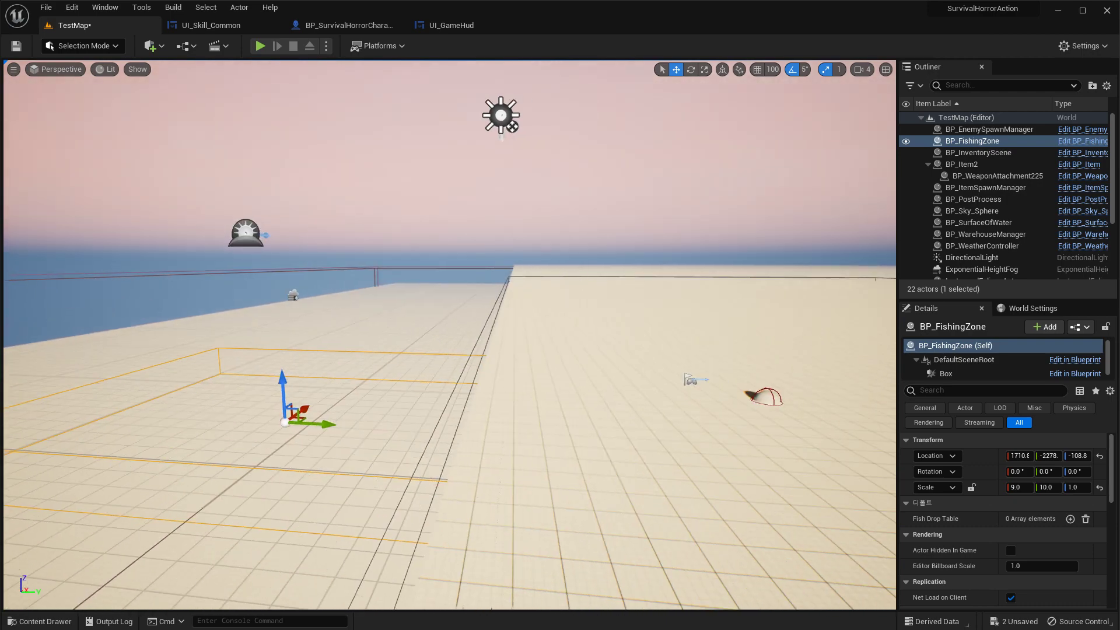
pyautogui.click(498, 267)
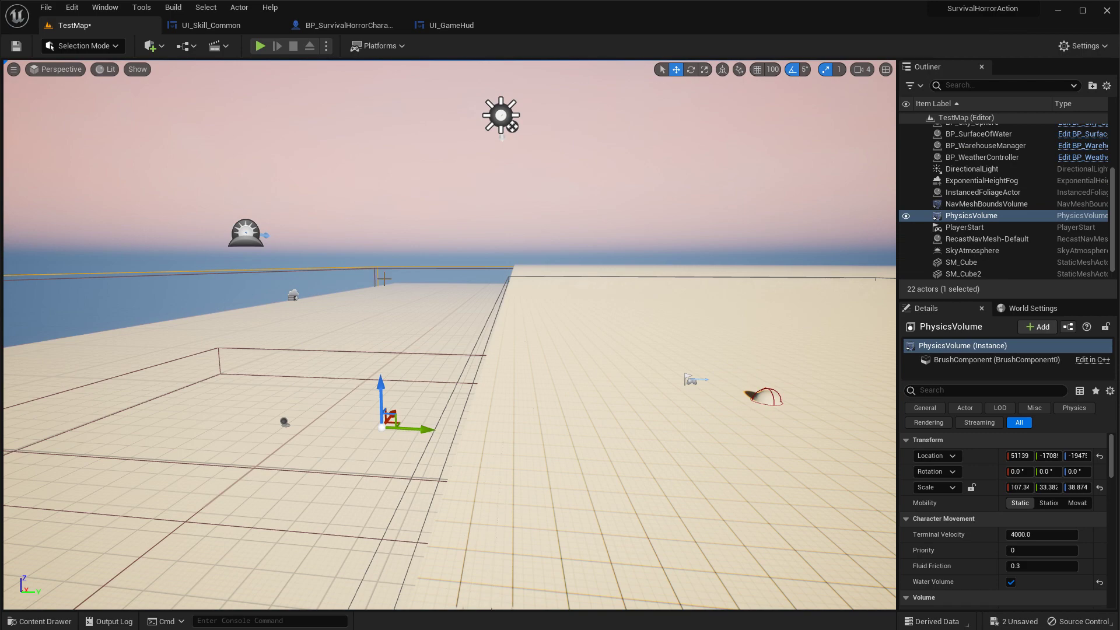
pyautogui.moveTo(384, 279); pyautogui.dragTo(572, 267, button='right')
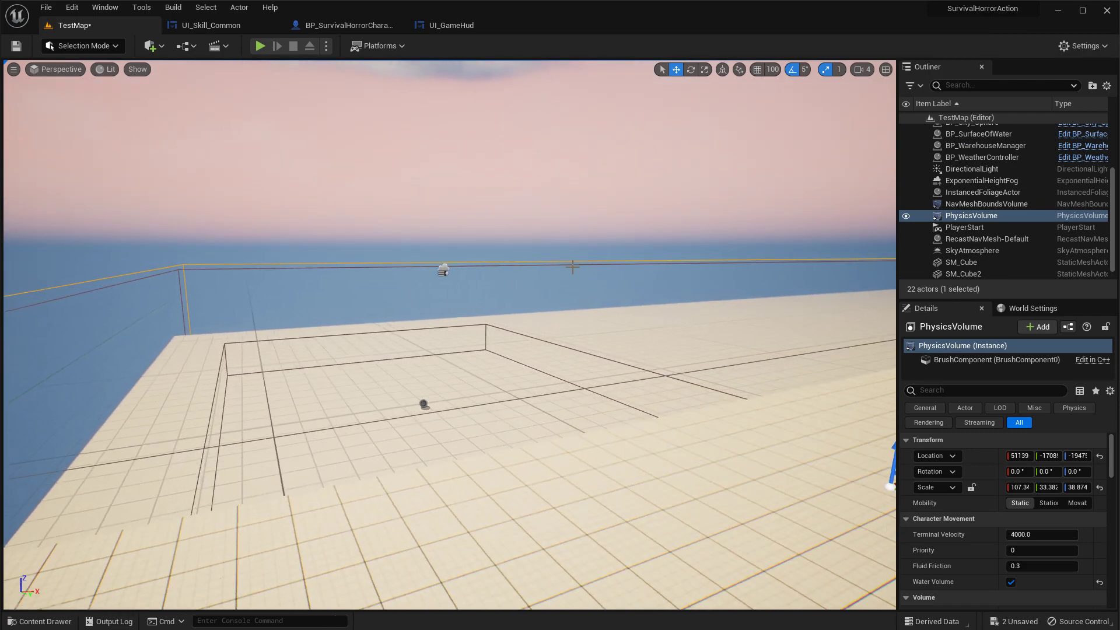
pyautogui.moveTo(373, 233); pyautogui.dragTo(634, 329, button='right')
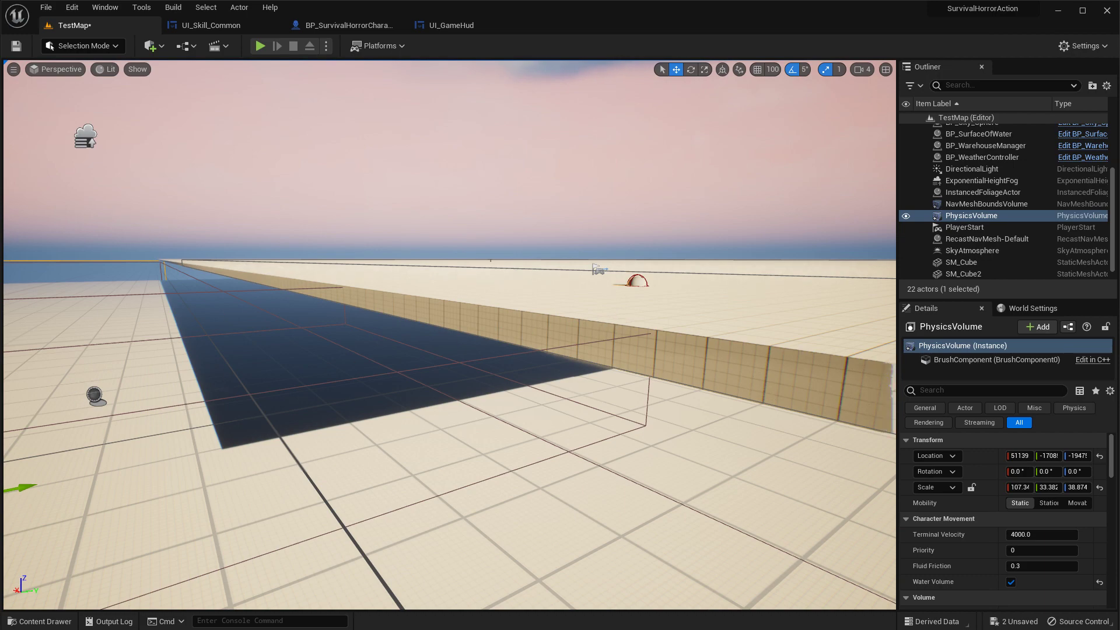
pyautogui.moveTo(527, 341)
pyautogui.mouseDown(button='right')
pyautogui.moveTo(502, 343)
pyautogui.moveTo(526, 341)
pyautogui.mouseUp(button='right')
pyautogui.click(457, 352)
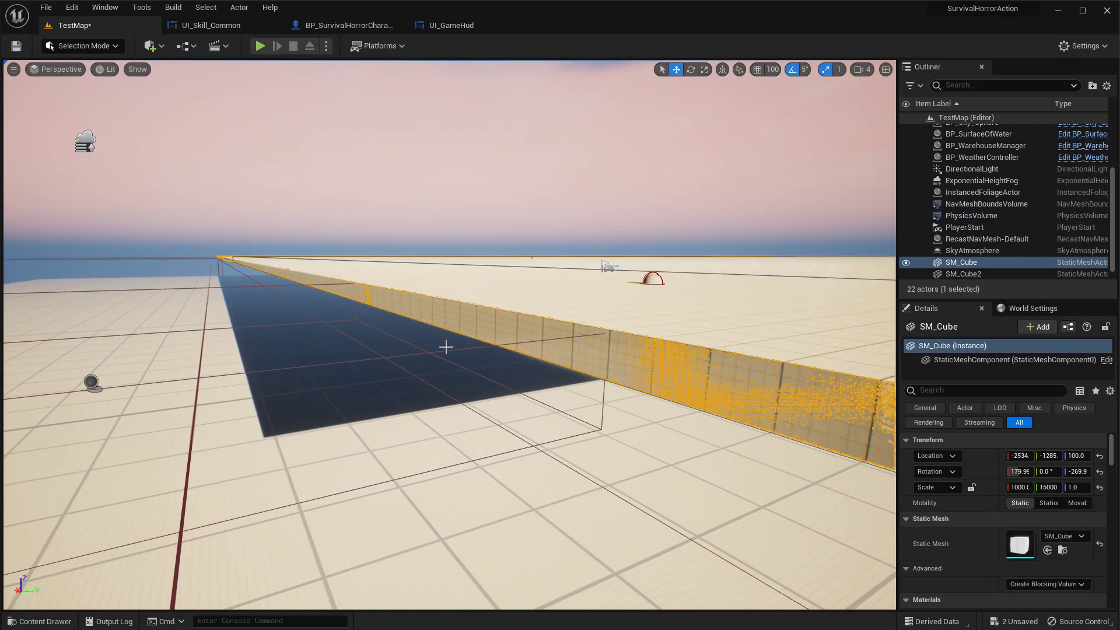
pyautogui.click(452, 352)
pyautogui.moveTo(454, 350); pyautogui.dragTo(489, 348, button='right')
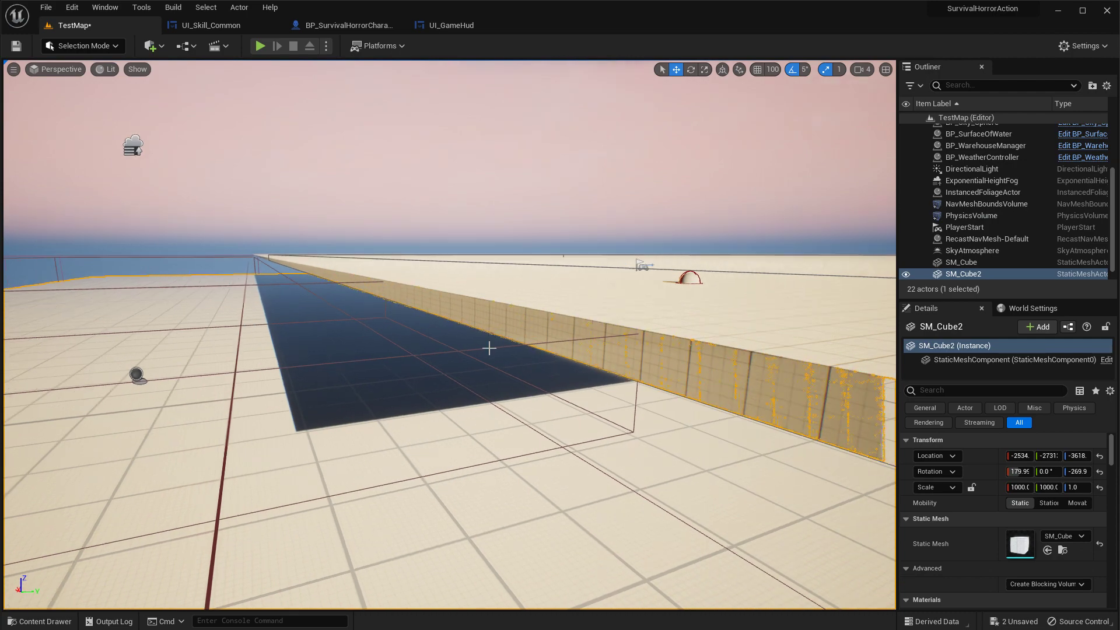
pyautogui.moveTo(725, 319); pyautogui.dragTo(589, 328, button='right')
# Duplicate the fishing zone along the X axis, placing the copy at about X 5108.
pyautogui.click(367, 324)
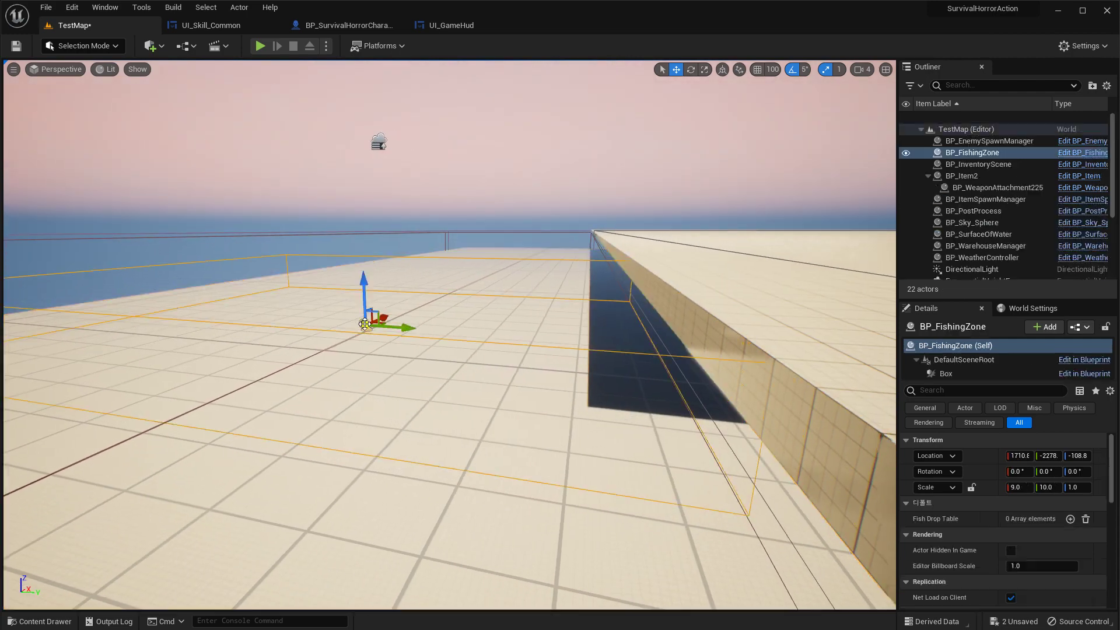
pyautogui.doubleClick(972, 141)
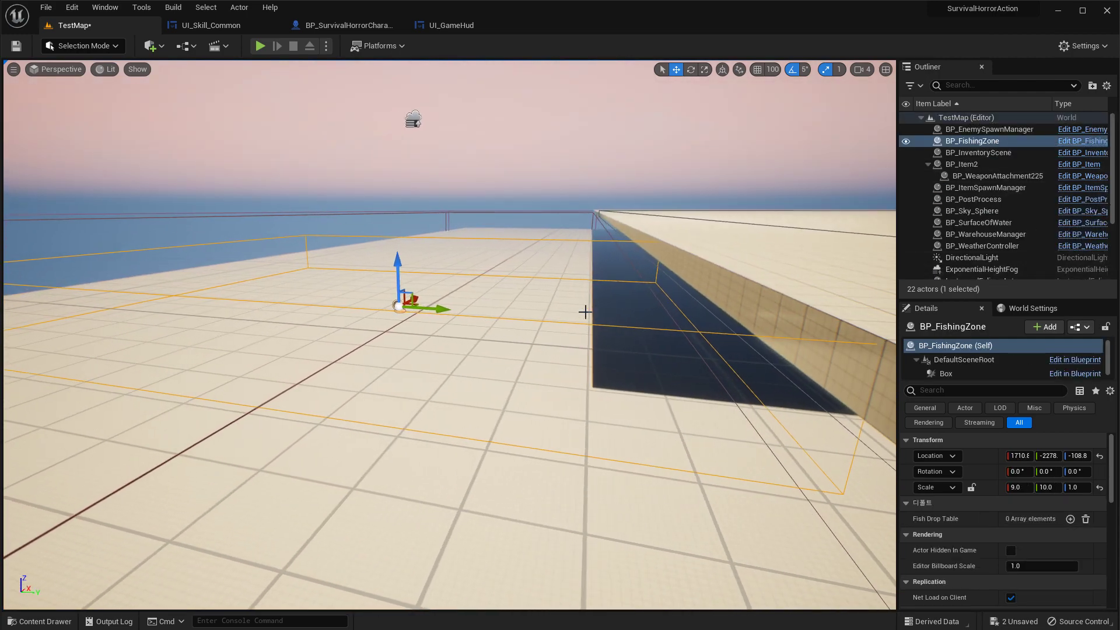
pyautogui.moveTo(575, 288)
pyautogui.mouseDown(button='right')
pyautogui.moveTo(590, 287)
pyautogui.moveTo(560, 288)
pyautogui.mouseUp(button='right')
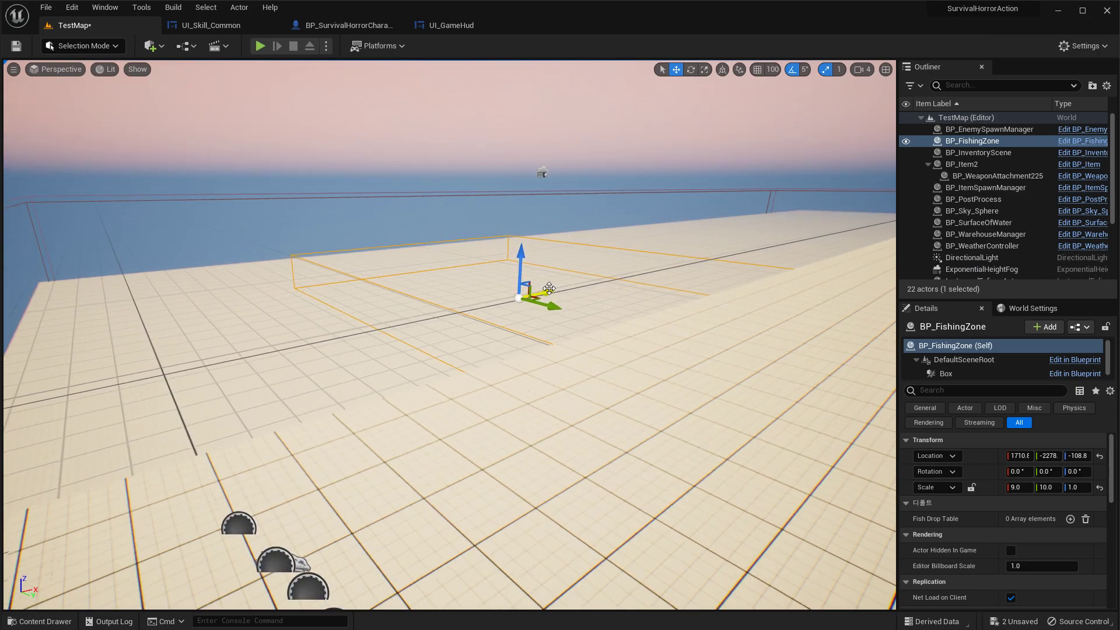
pyautogui.keyDown('alt'); pyautogui.moveTo(546, 289); pyautogui.dragTo(774, 228); pyautogui.keyUp('alt')
pyautogui.moveTo(774, 229); pyautogui.dragTo(715, 244, button='right')
pyautogui.press('d')
pyautogui.press('s')
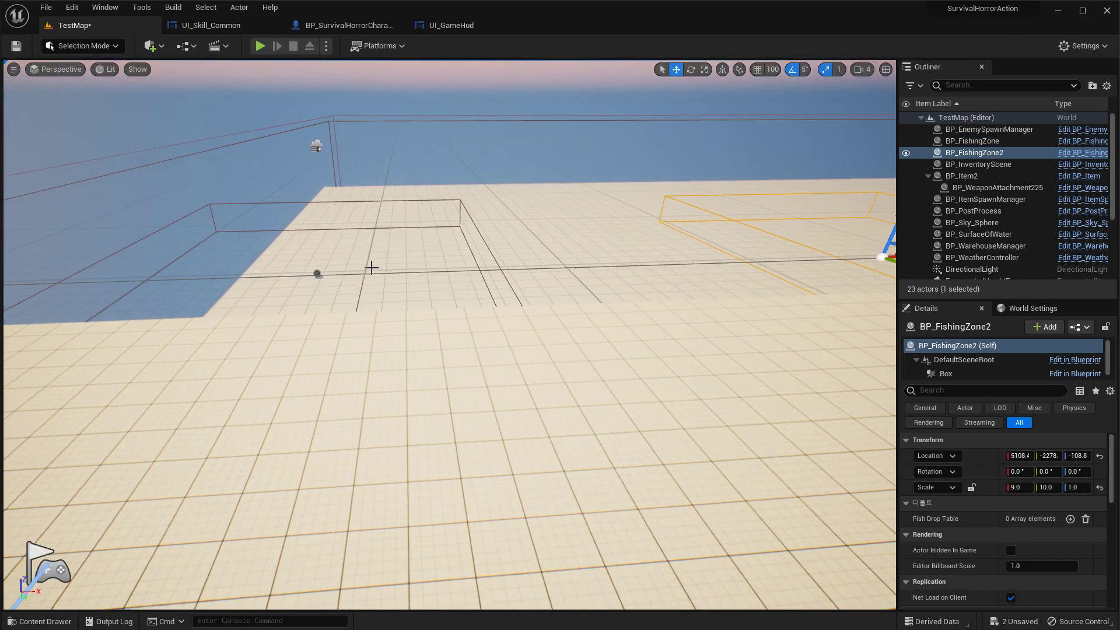
# Add one entry to the original fishing zone's Fish Drop Table and expand its members.
pyautogui.click(314, 276)
pyautogui.moveTo(354, 260); pyautogui.dragTo(319, 259, button='right')
pyautogui.press('w')
pyautogui.click(349, 285)
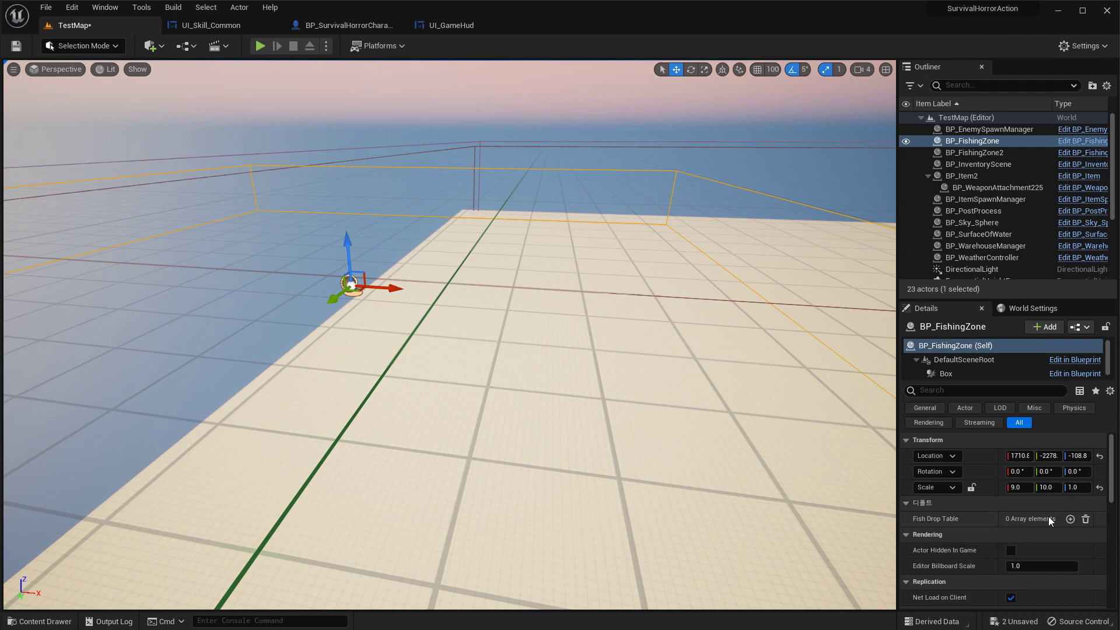
pyautogui.click(1070, 518)
pyautogui.click(917, 535)
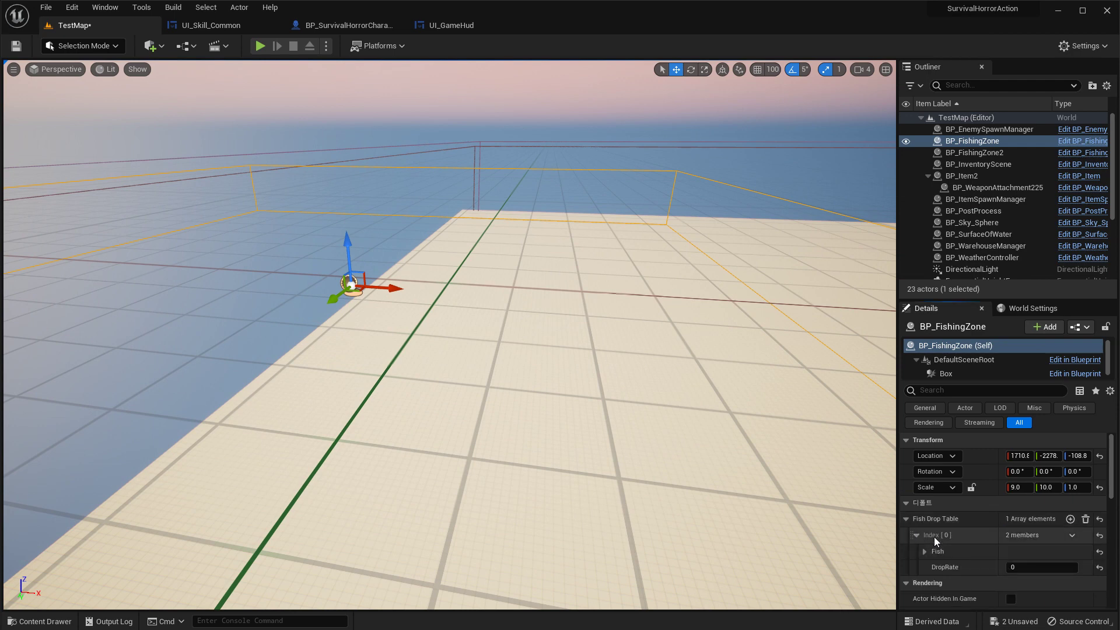
# Set the first Fish Drop Table entry's Fish row to Salmon20Cm from DT_Items.
pyautogui.click(925, 551)
pyautogui.scroll(-2, 932, 540)
pyautogui.click(1021, 527)
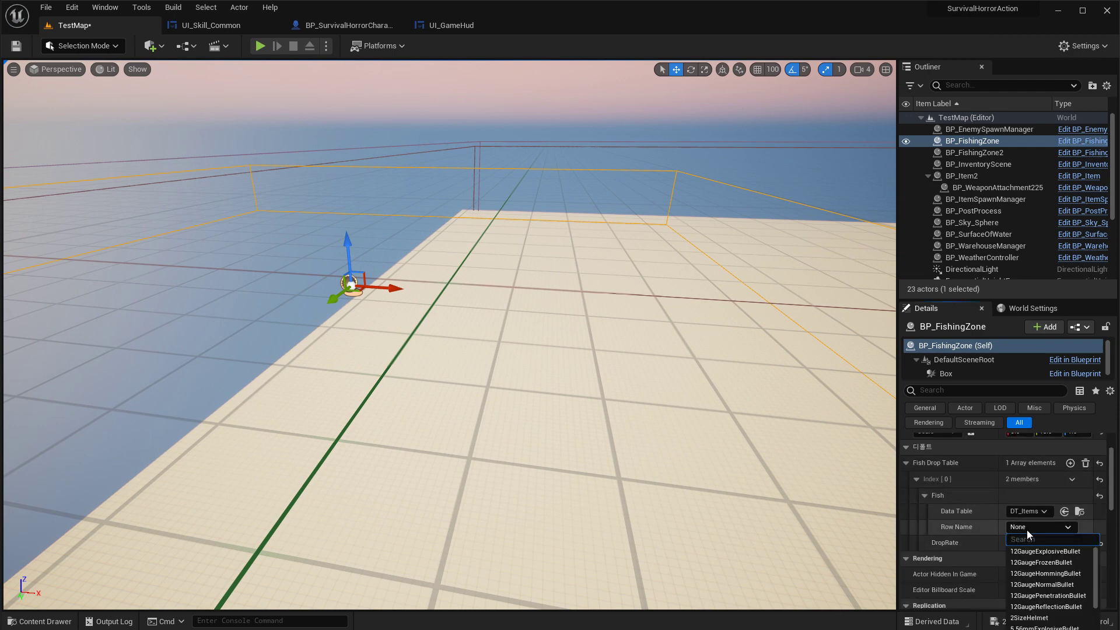
pyautogui.write('sa')
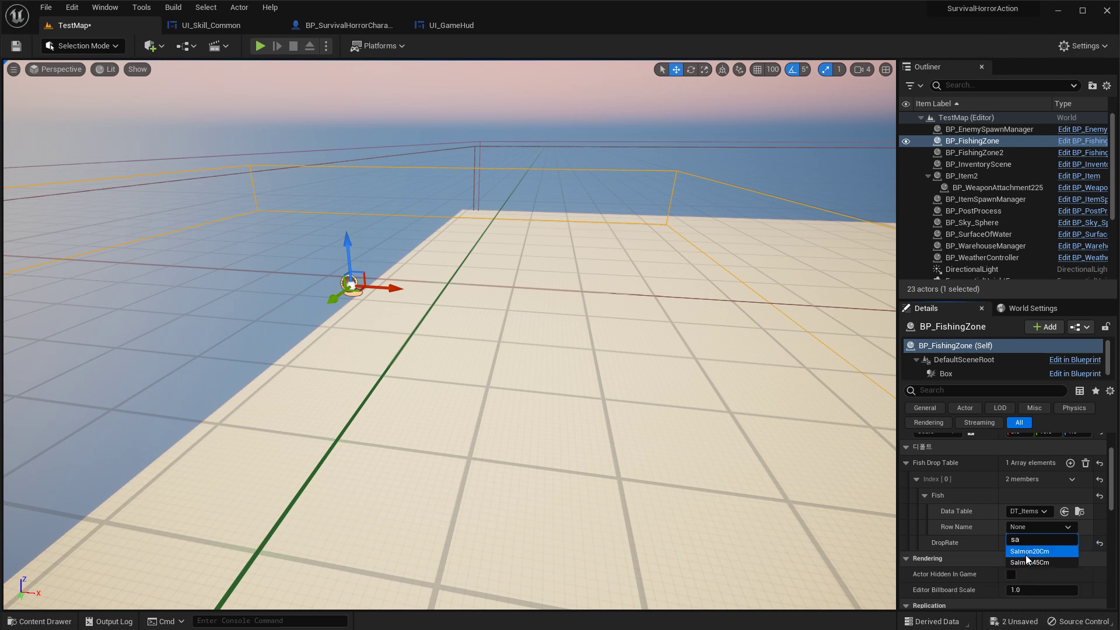
pyautogui.click(1034, 551)
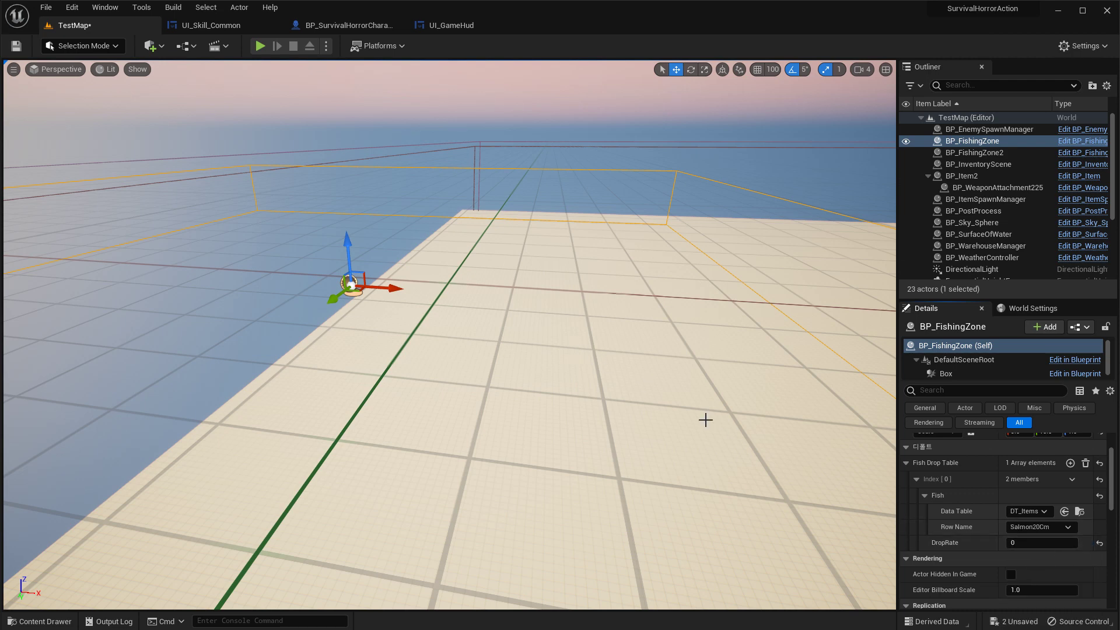
# Add a second Fish Drop Table entry and set its Fish row to Salmon45Cm from DT_Items.
pyautogui.click(1070, 463)
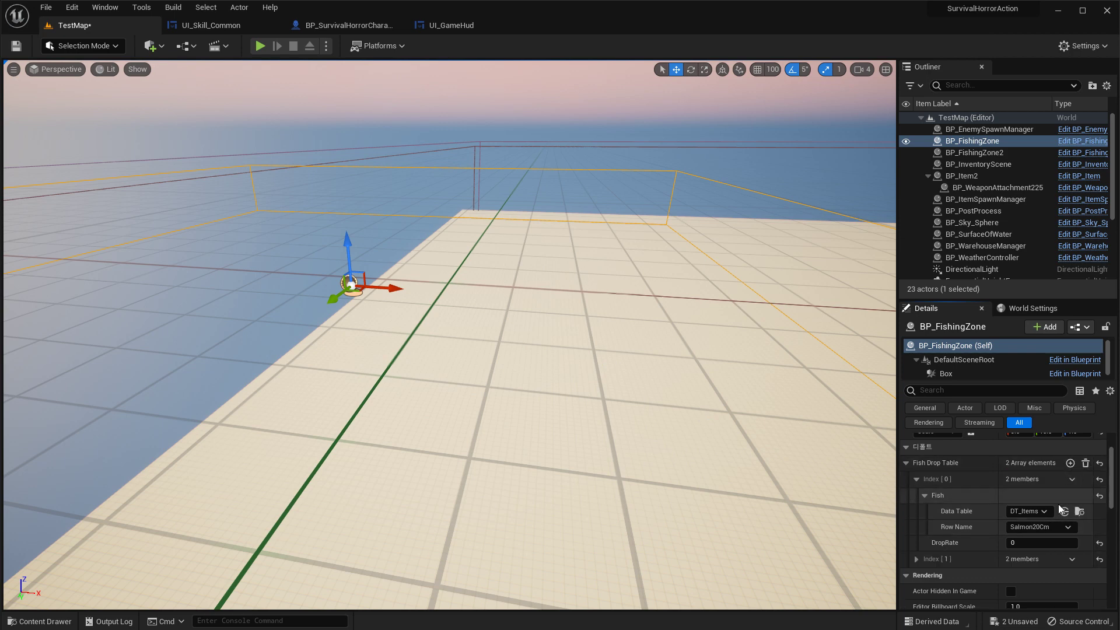
pyautogui.click(918, 559)
pyautogui.scroll(-5, 1032, 538)
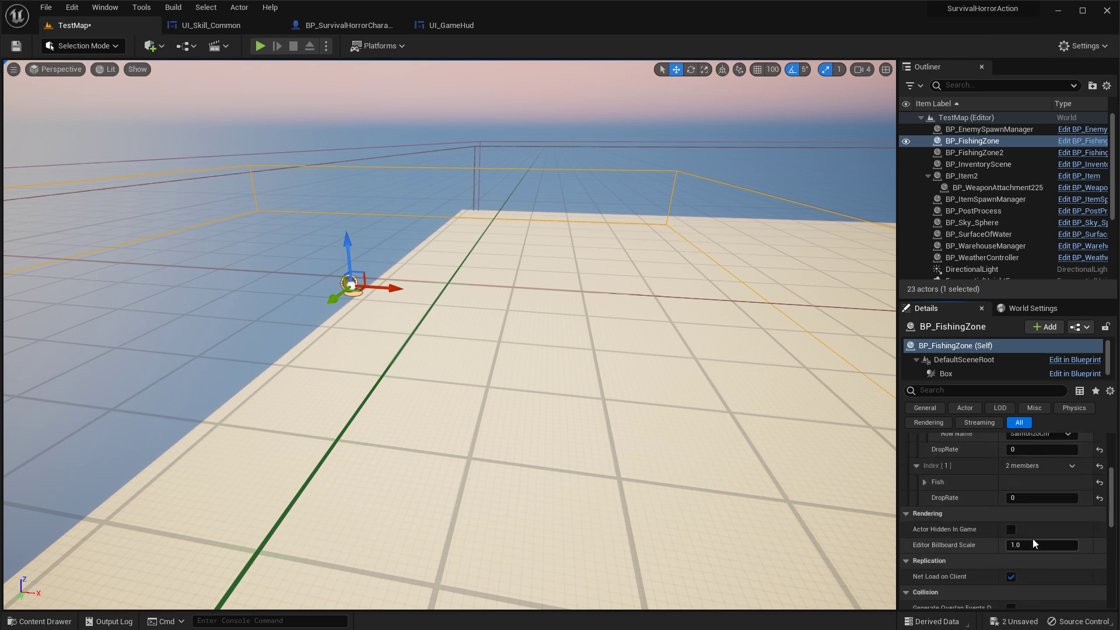
pyautogui.click(924, 482)
pyautogui.click(1026, 513)
pyautogui.write('s')
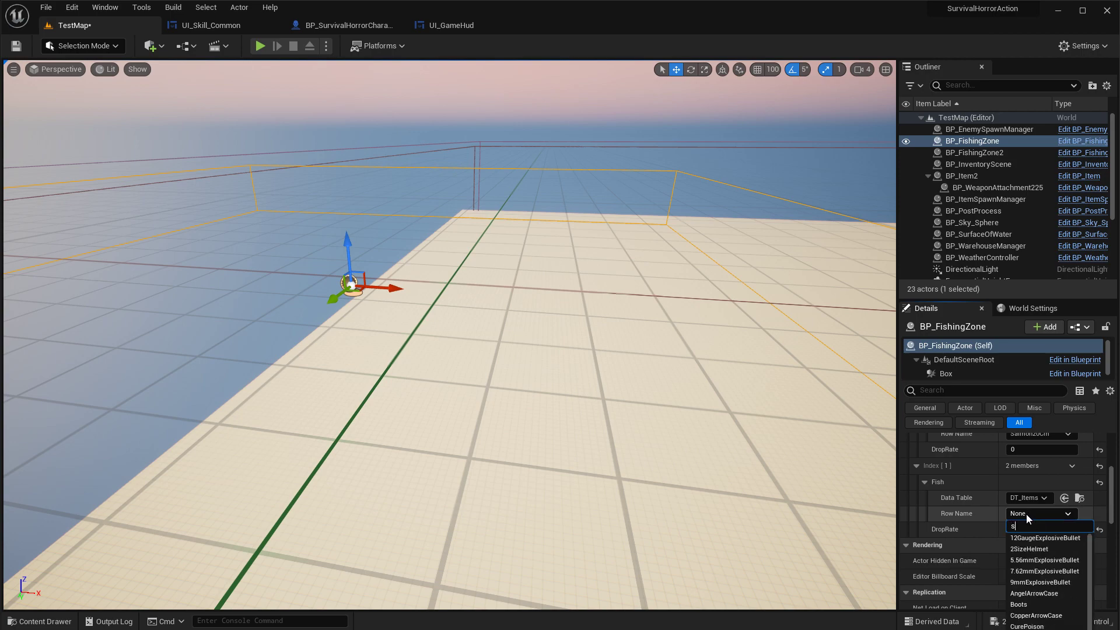
pyautogui.write('al')
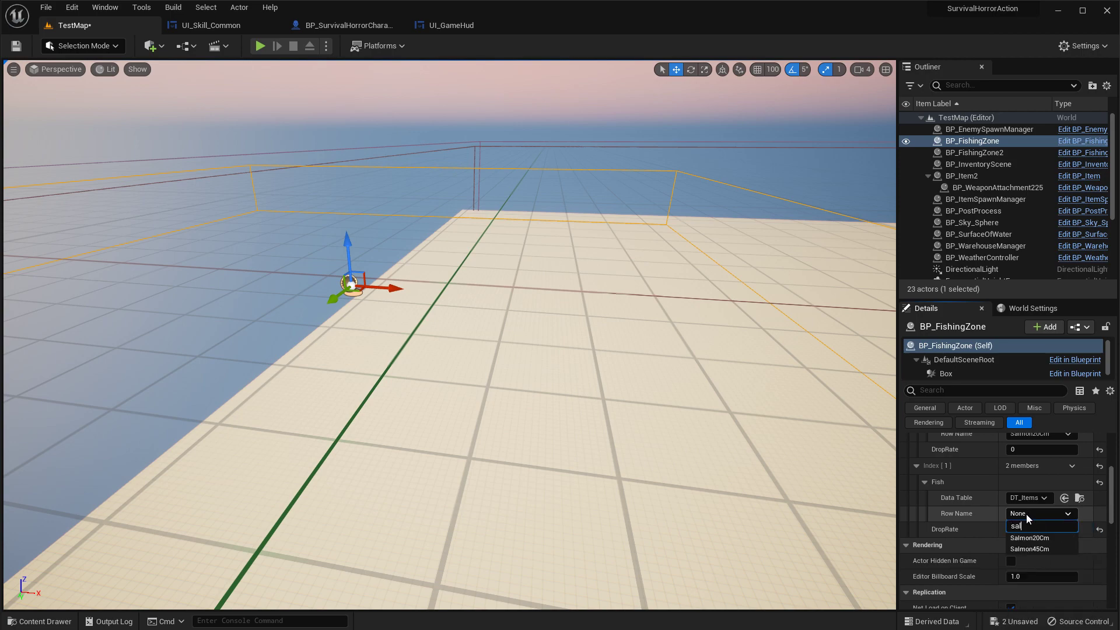
pyautogui.click(1026, 551)
# Set the DropRate of both the Salmon20Cm and Salmon45Cm entries to 50.
pyautogui.moveTo(782, 435)
pyautogui.mouseDown(button='right')
pyautogui.moveTo(814, 431)
pyautogui.moveTo(812, 356)
pyautogui.moveTo(782, 435)
pyautogui.mouseUp(button='right')
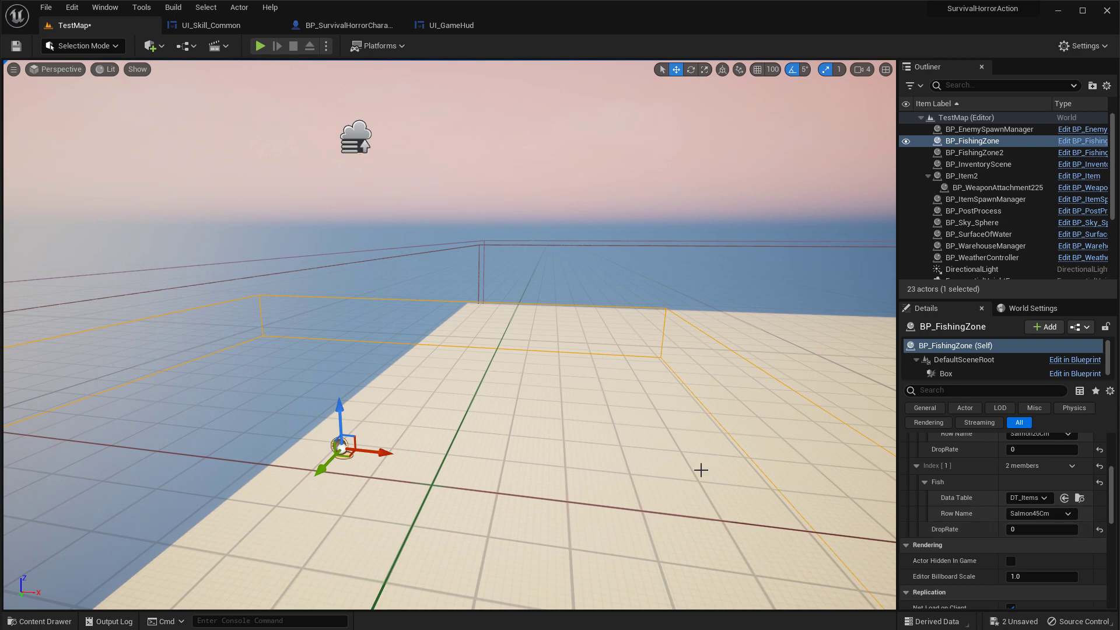
pyautogui.scroll(2, 949, 488)
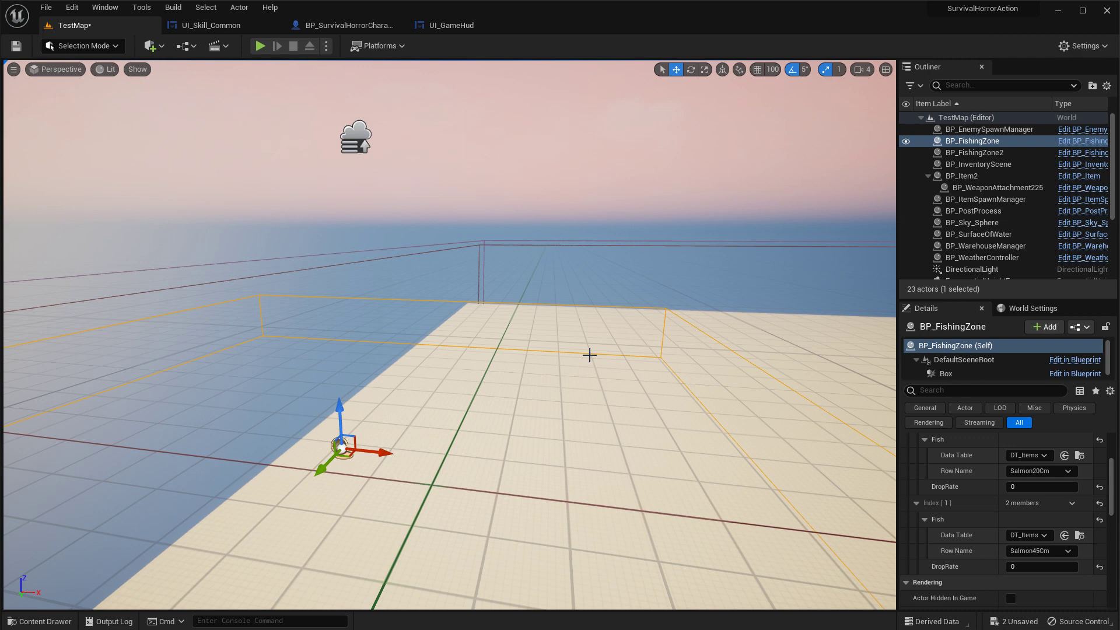
pyautogui.moveTo(588, 355); pyautogui.dragTo(548, 385, button='right')
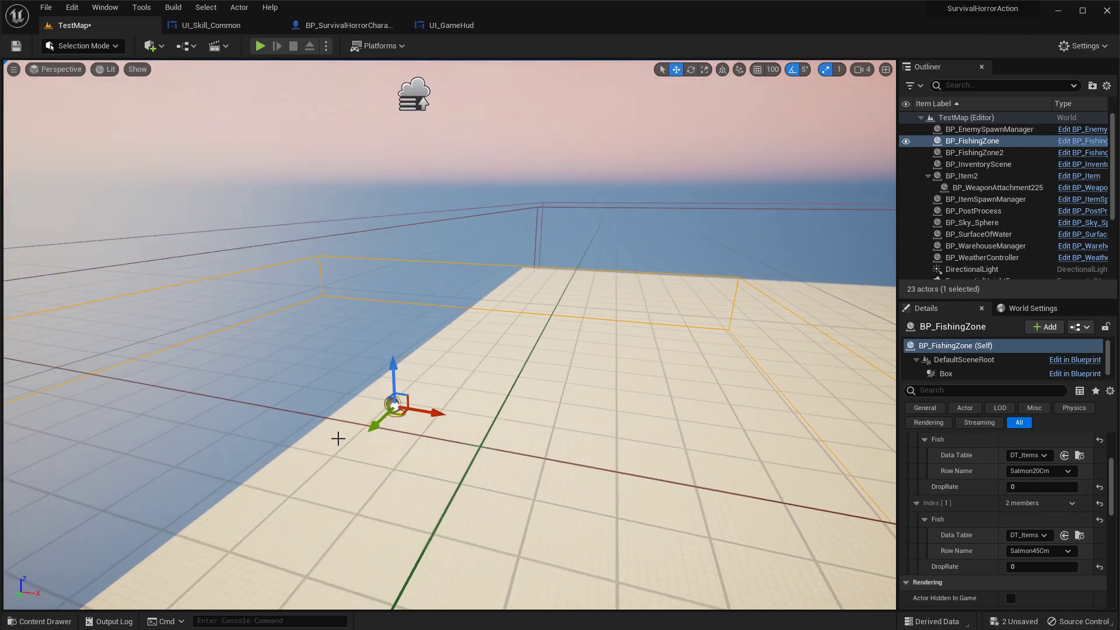
pyautogui.moveTo(353, 434); pyautogui.dragTo(338, 449, button='right')
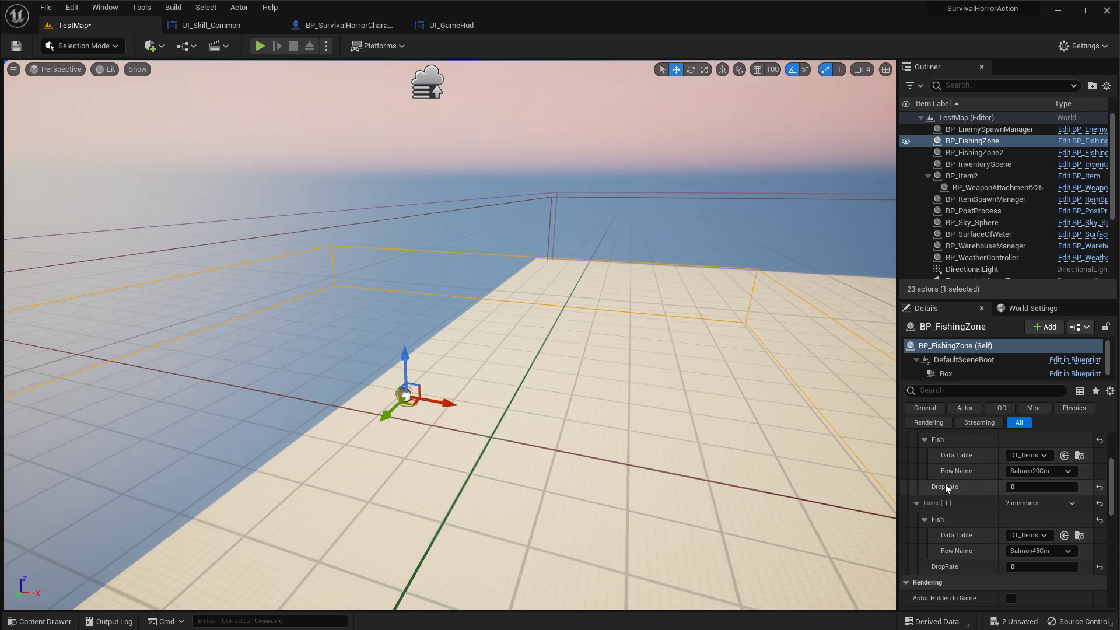
pyautogui.click(1024, 489)
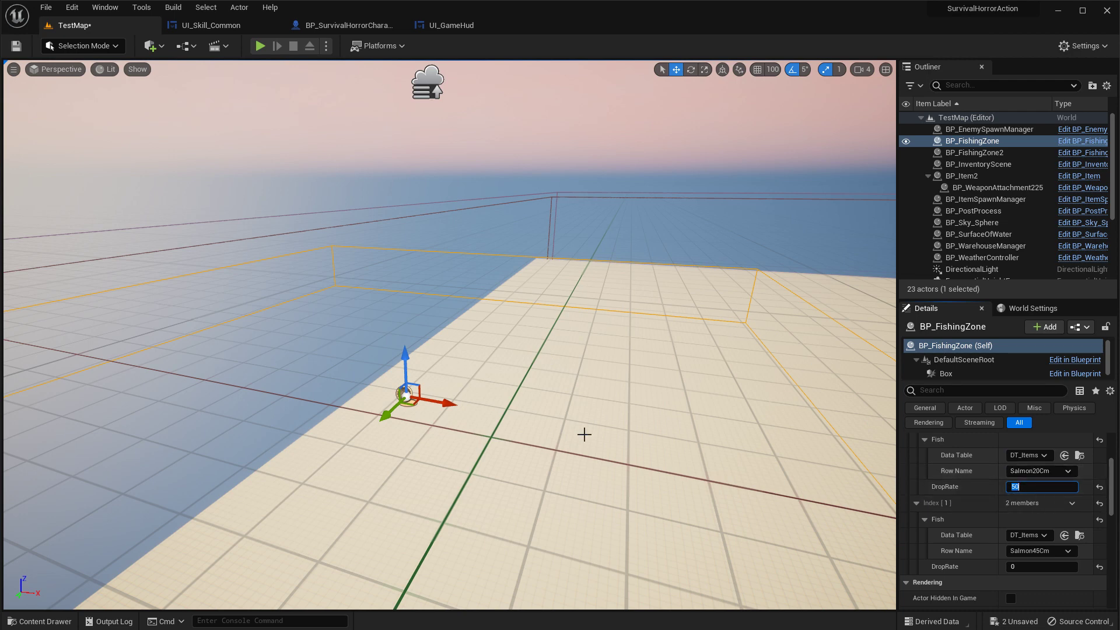
pyautogui.click(1022, 566)
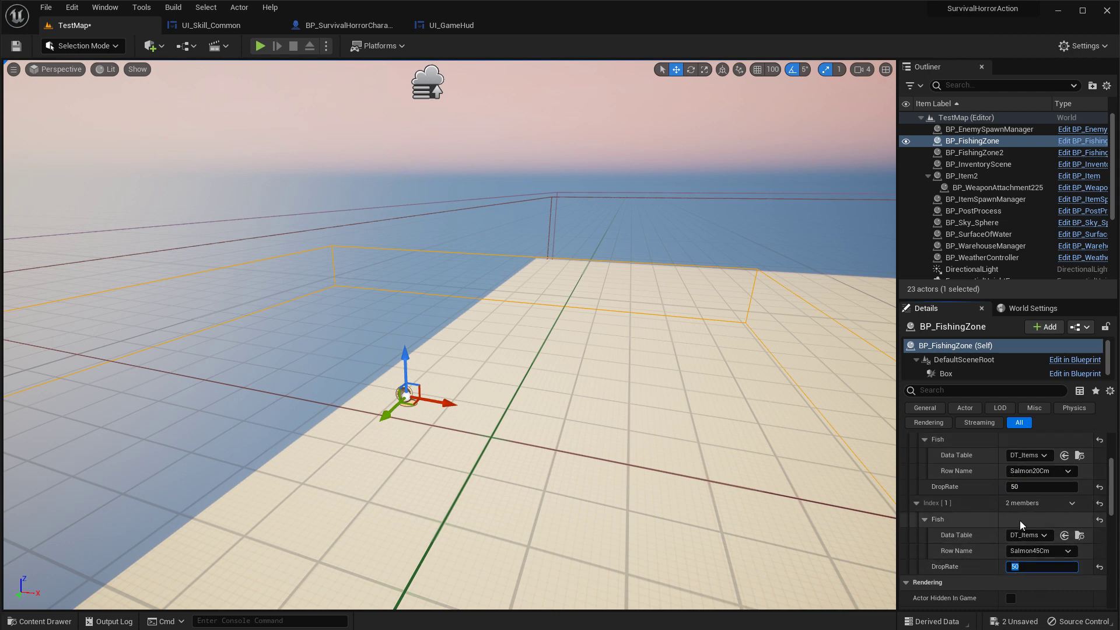
pyautogui.moveTo(707, 431); pyautogui.dragTo(707, 445, button='right')
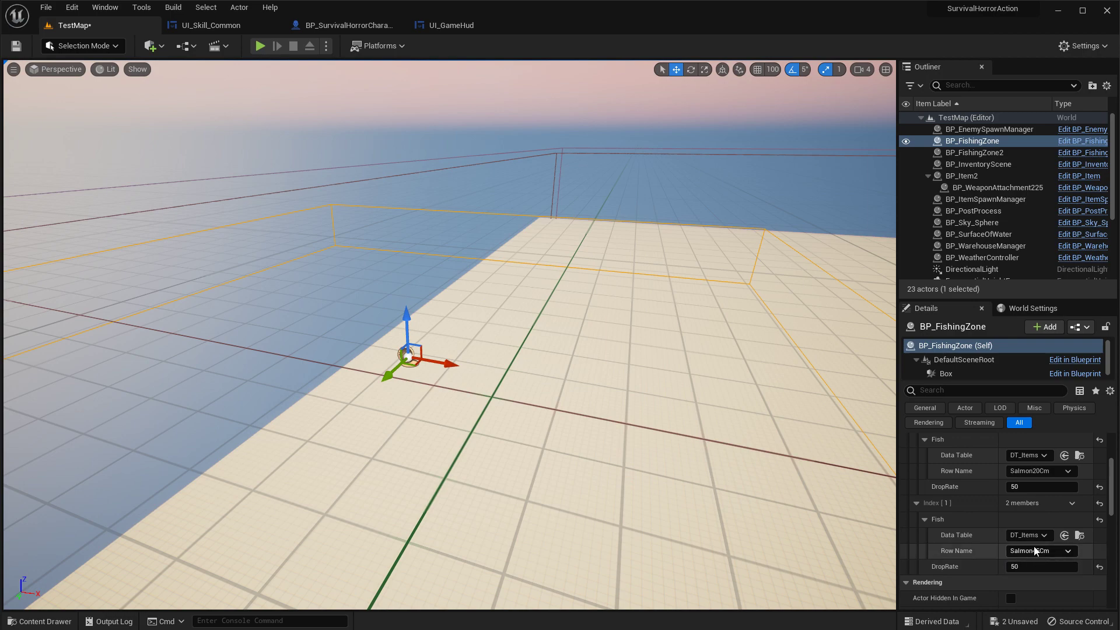
pyautogui.moveTo(577, 307); pyautogui.dragTo(539, 318, button='right')
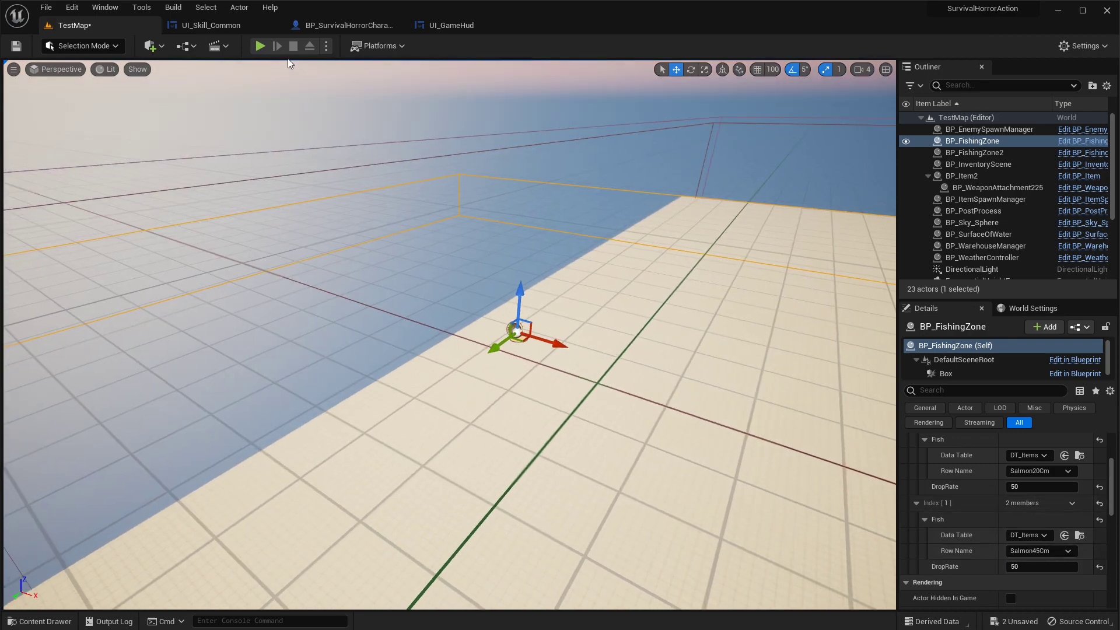
# Stop the just-started play session and set the DropRate of both salmon entries to 0.
pyautogui.click(261, 46)
pyautogui.press('Escape')
pyautogui.click(1026, 486)
pyautogui.write('0')
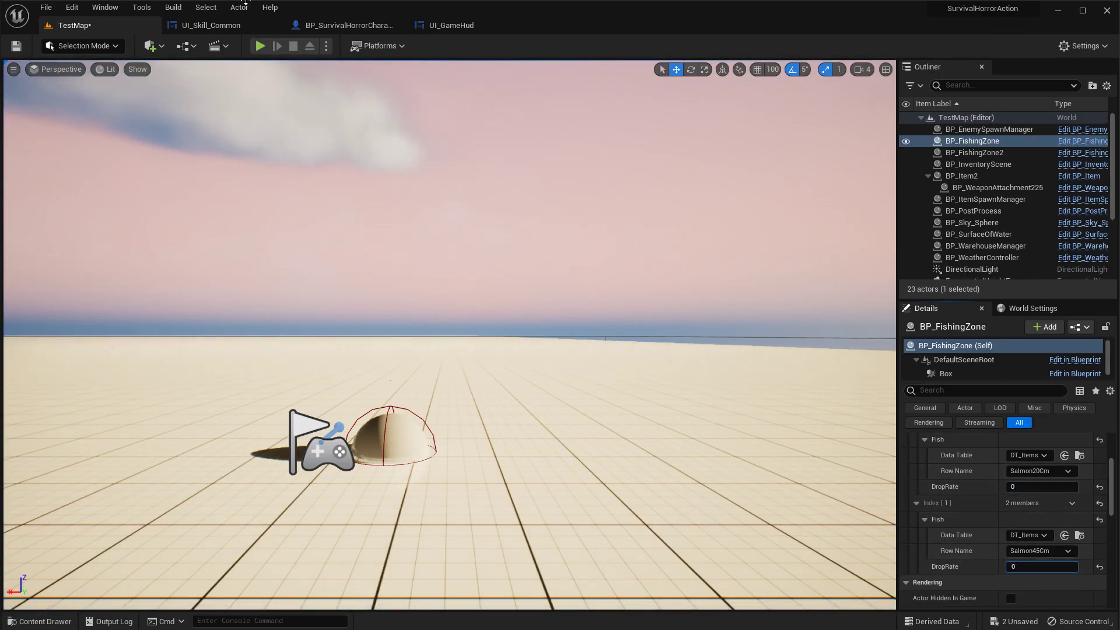
# Play the level, pick up the Fishing Rod, and equip it in the first weapon slot so the character holds it.
pyautogui.click(260, 46)
pyautogui.press('w')
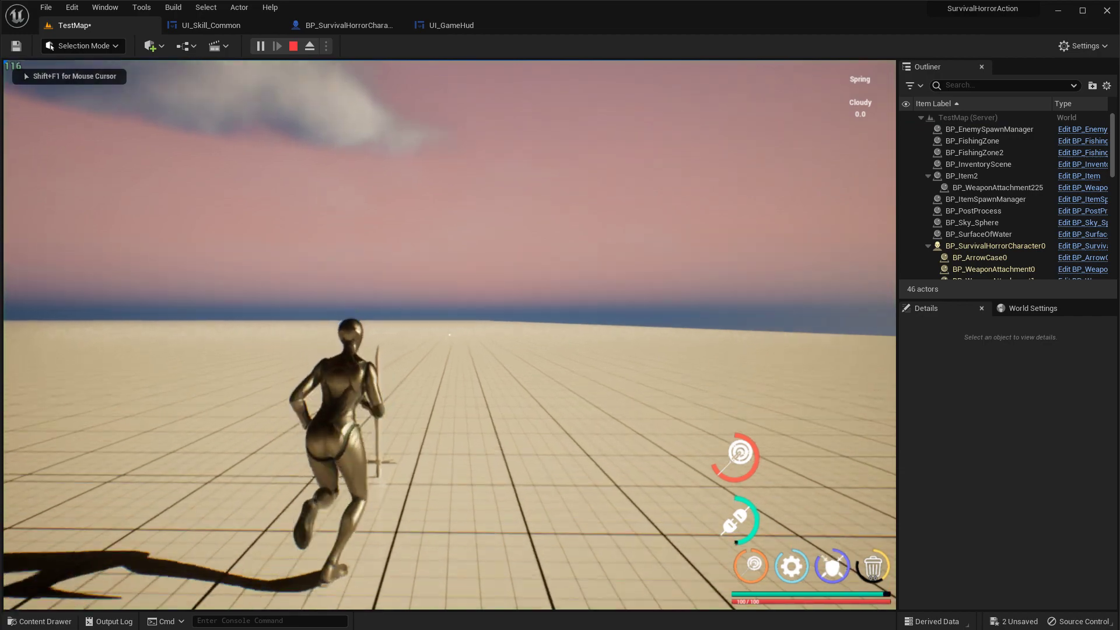
pyautogui.press('e')
pyautogui.press('Tab')
pyautogui.moveTo(442, 239); pyautogui.dragTo(183, 185)
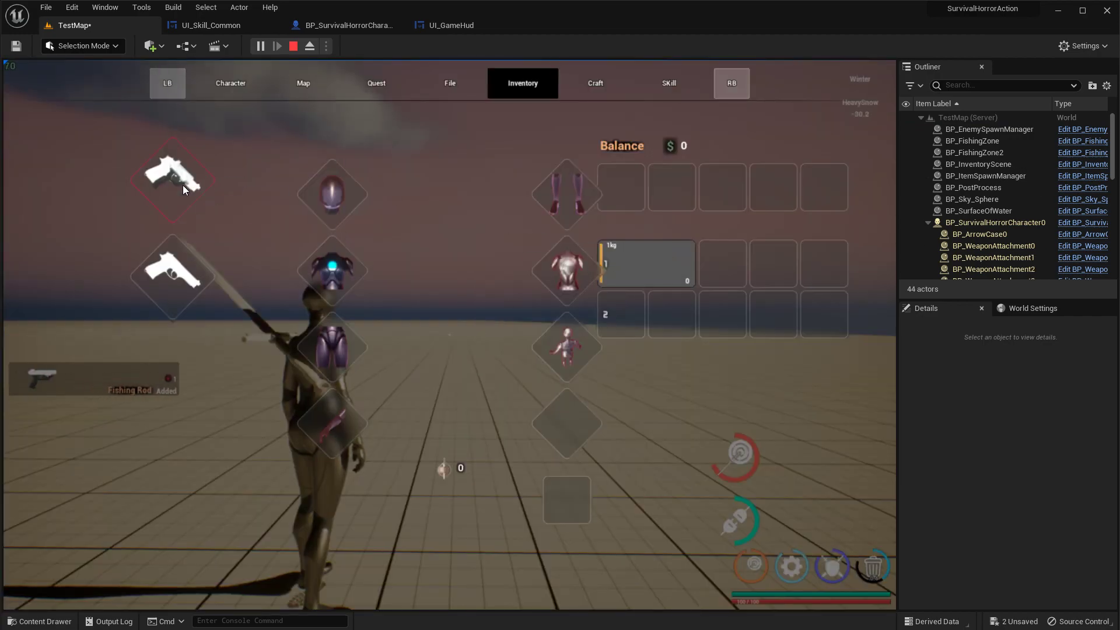
pyautogui.press('Tab')
pyautogui.press('1')
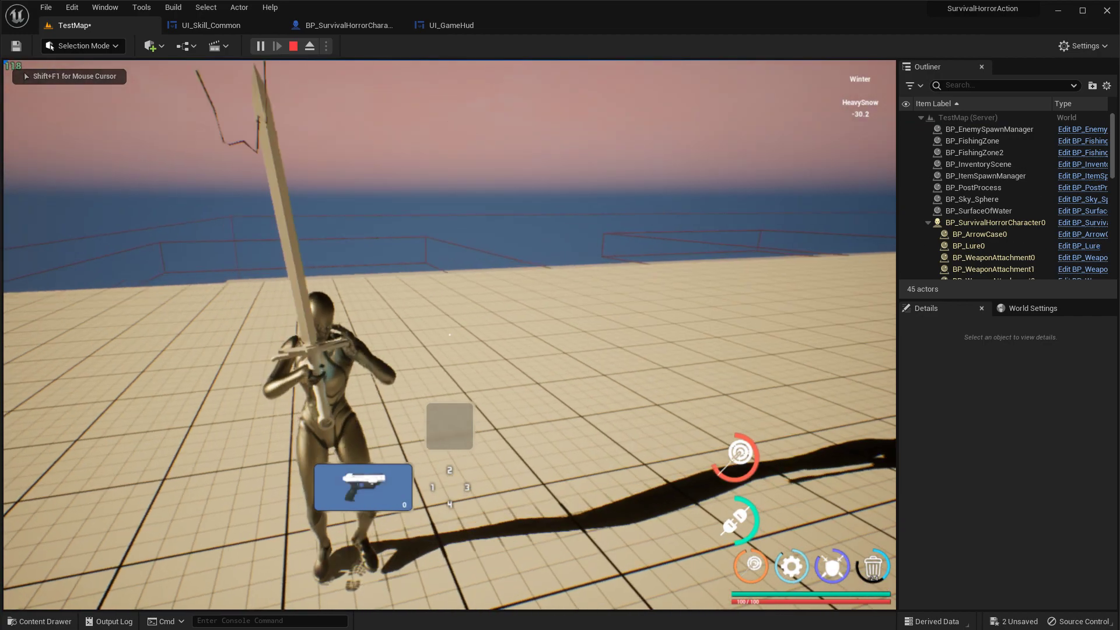
# Cast the lure from the ground's edge into the fishing zone's water and reel it in once it glows red.
pyautogui.hotkey('shift', 'w')
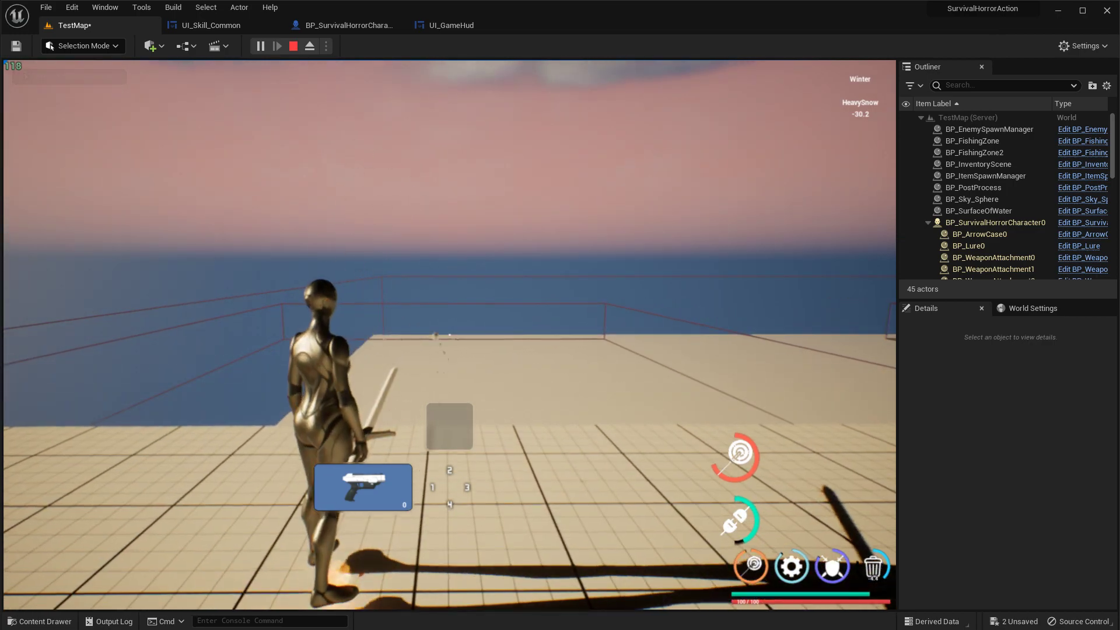
pyautogui.click(450, 334)
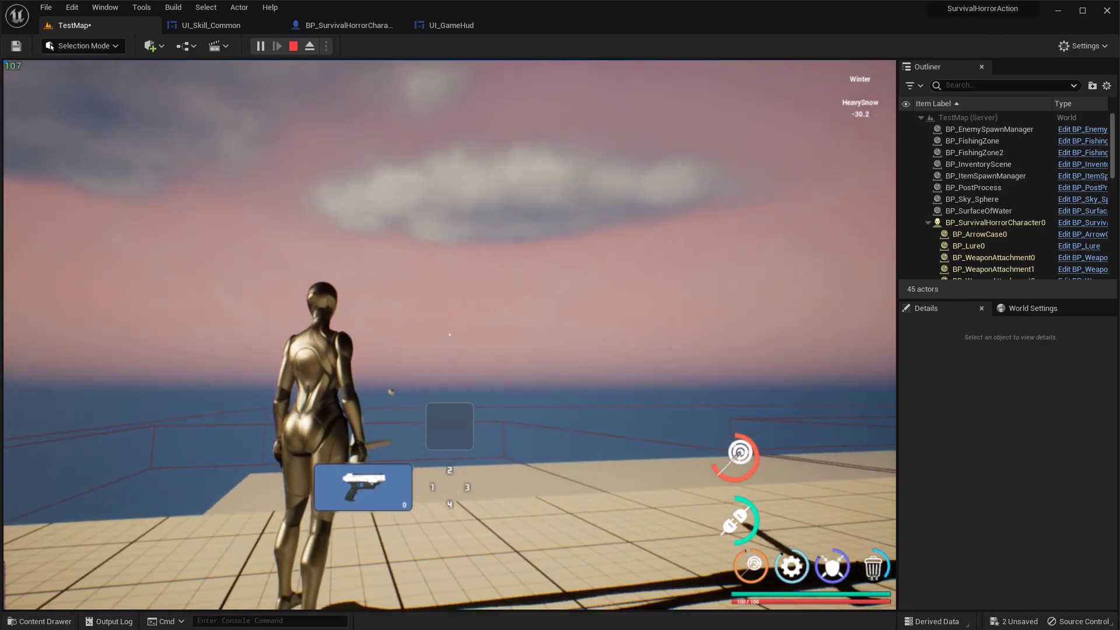
pyautogui.click(450, 334)
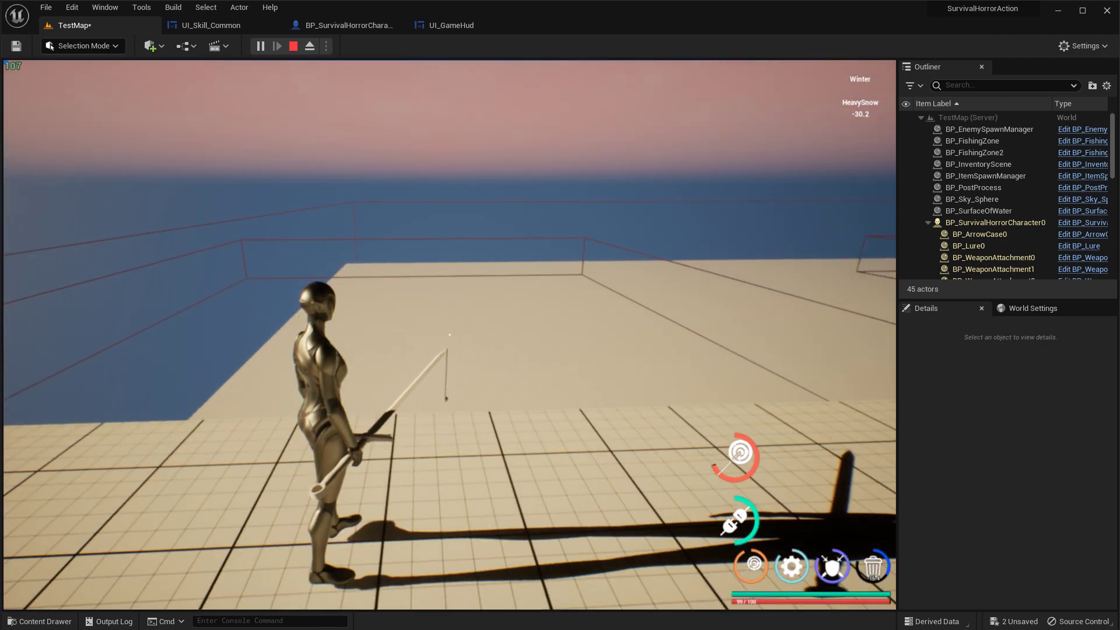
pyautogui.click(449, 335)
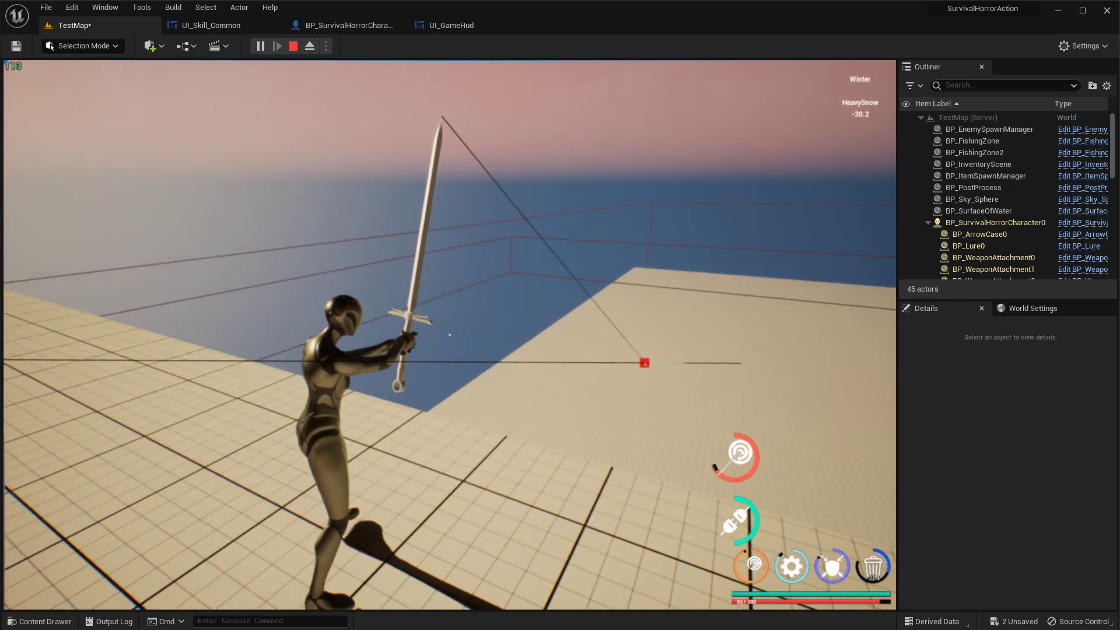
pyautogui.click(449, 335)
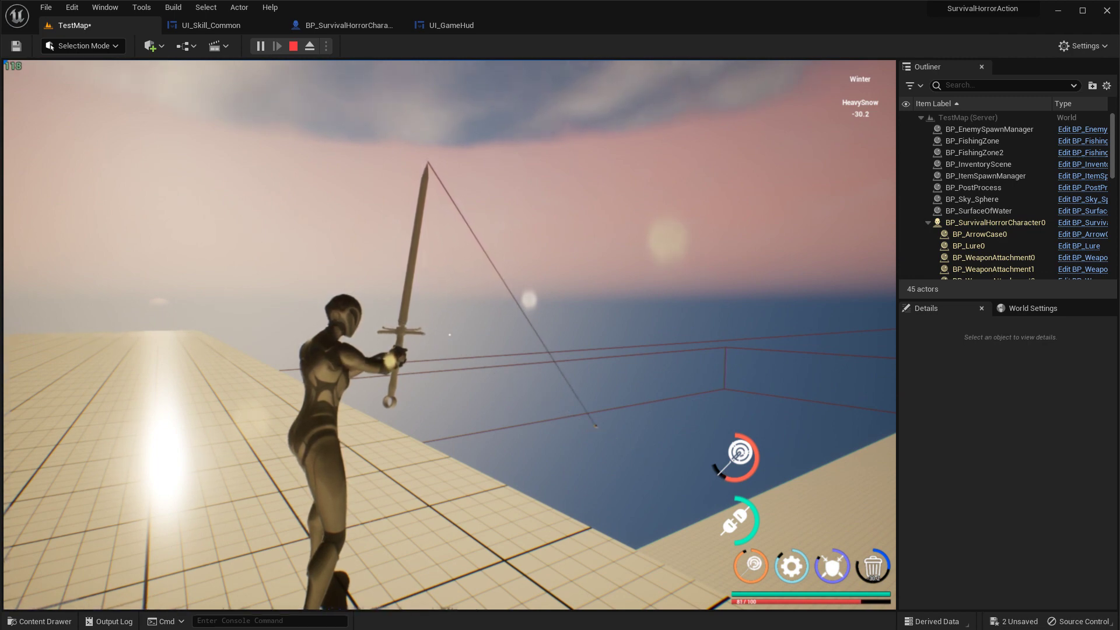
pyautogui.hotkey('shift', 'F1')
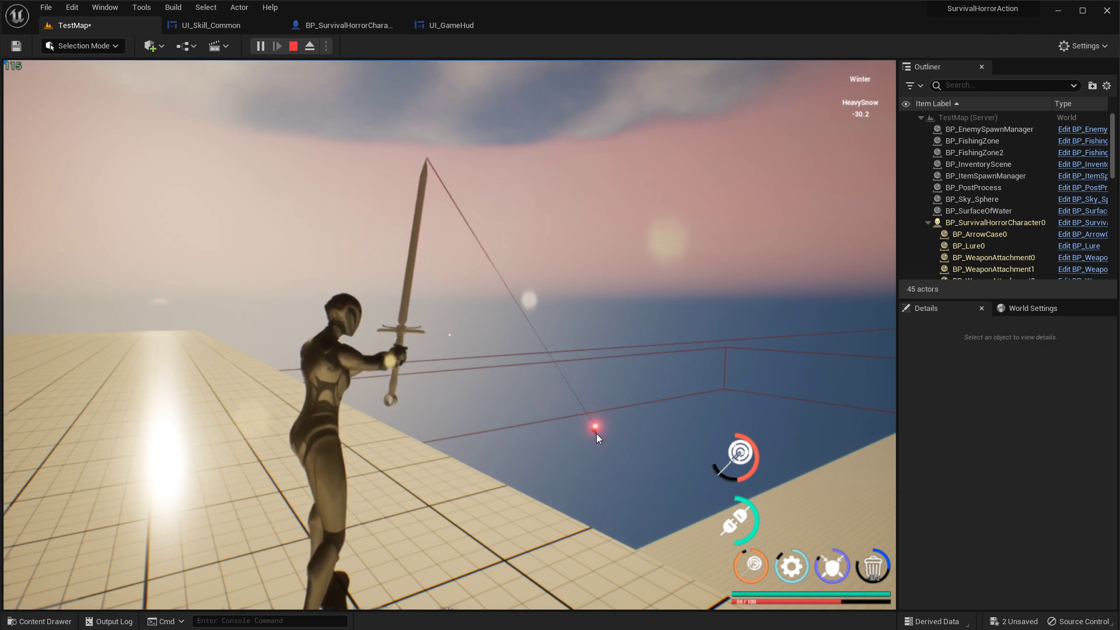
pyautogui.click(624, 327)
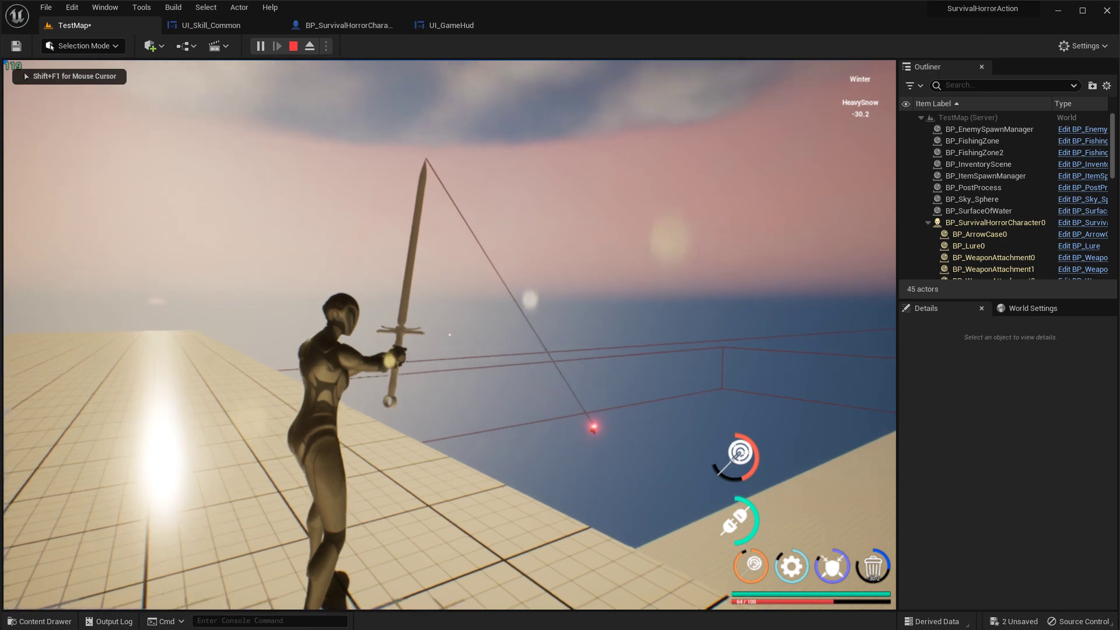
pyautogui.click(450, 334)
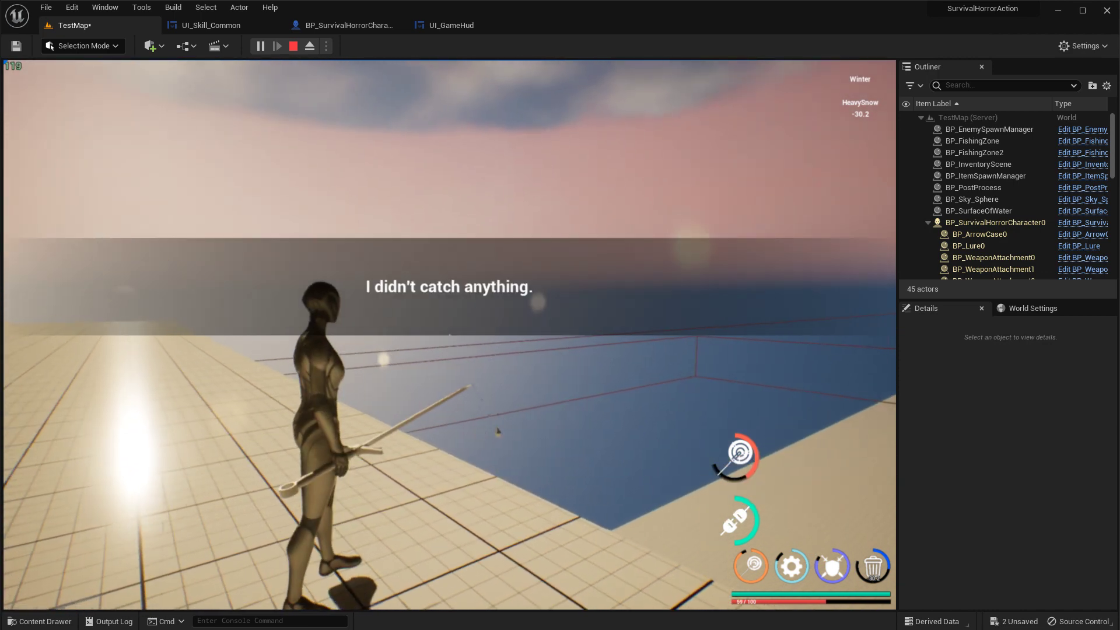
# End the play session and set the Salmon20Cm entry's DropRate to 50.
pyautogui.hotkey('shift', 'F1')
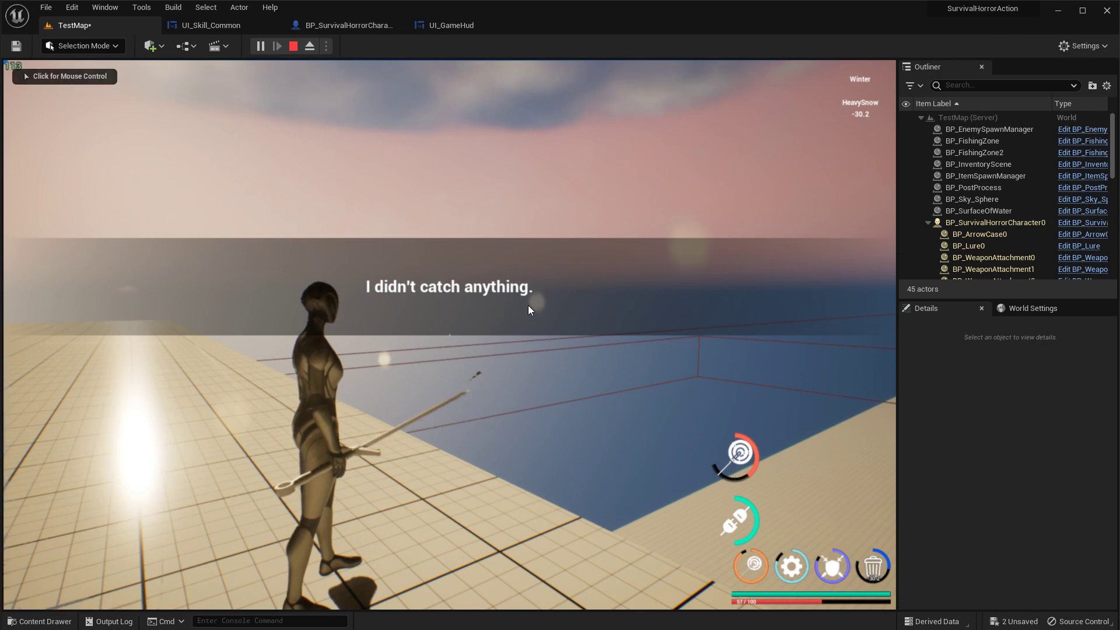
pyautogui.press('Escape')
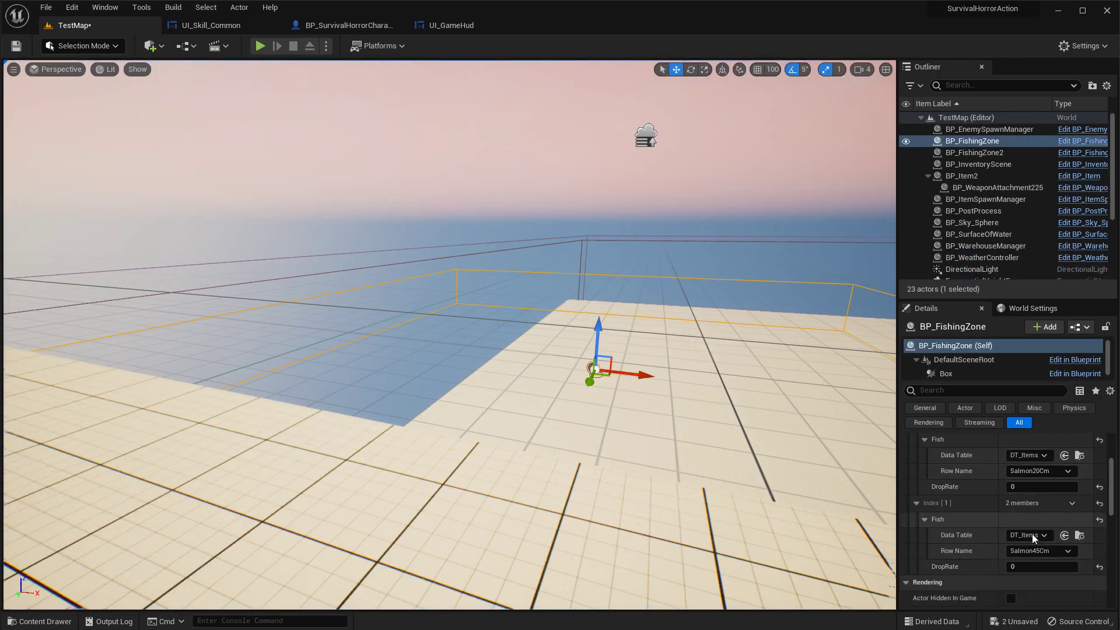
pyautogui.moveTo(699, 408); pyautogui.dragTo(702, 411, button='right')
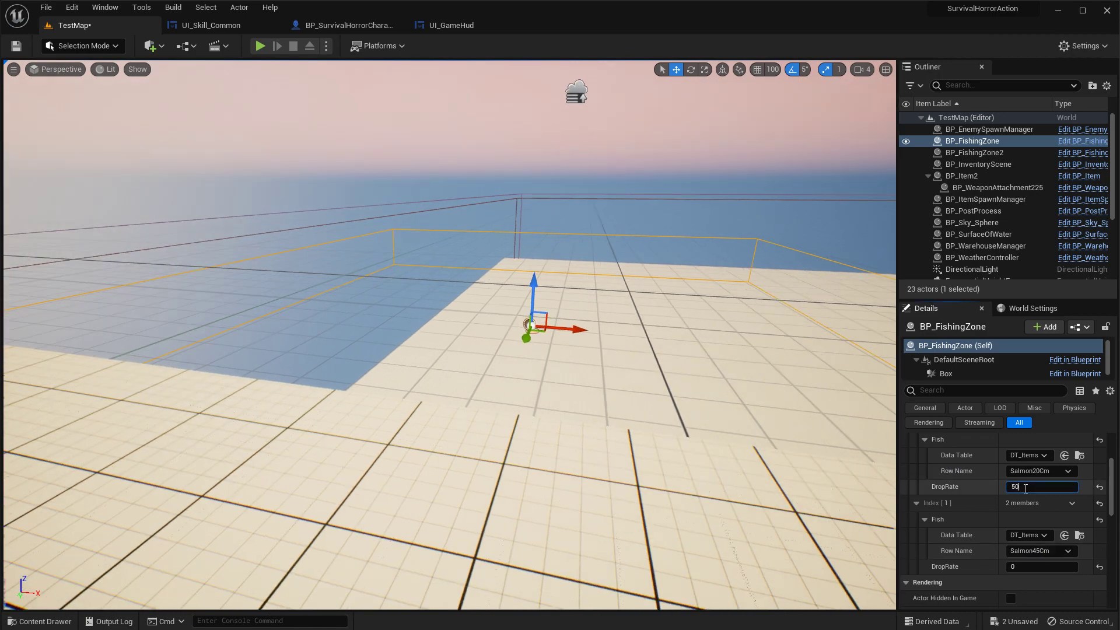
# Start a new play session, collect the Fishing Rod, and equip and draw it from the first weapon slot.
pyautogui.click(260, 45)
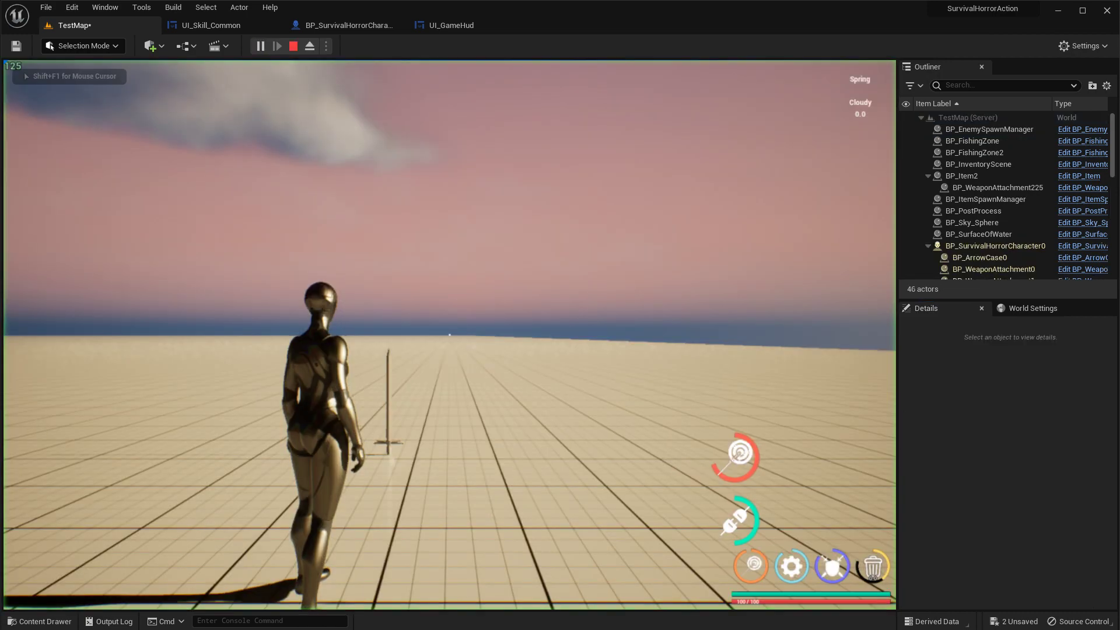
pyautogui.press('w')
pyautogui.press('e')
pyautogui.press('i')
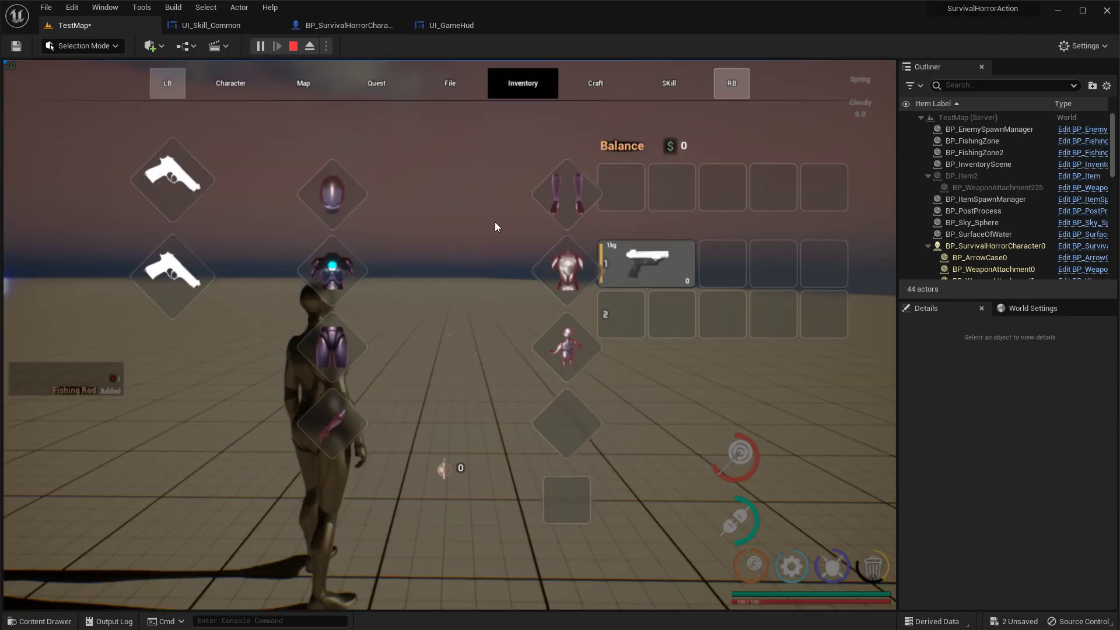
pyautogui.moveTo(645, 262); pyautogui.dragTo(243, 202)
pyautogui.moveTo(167, 188); pyautogui.dragTo(167, 188)
pyautogui.press('i')
pyautogui.press('1')
# Move to the edge of the grid floor and cast the lure into the fishing zone.
pyautogui.press('w')
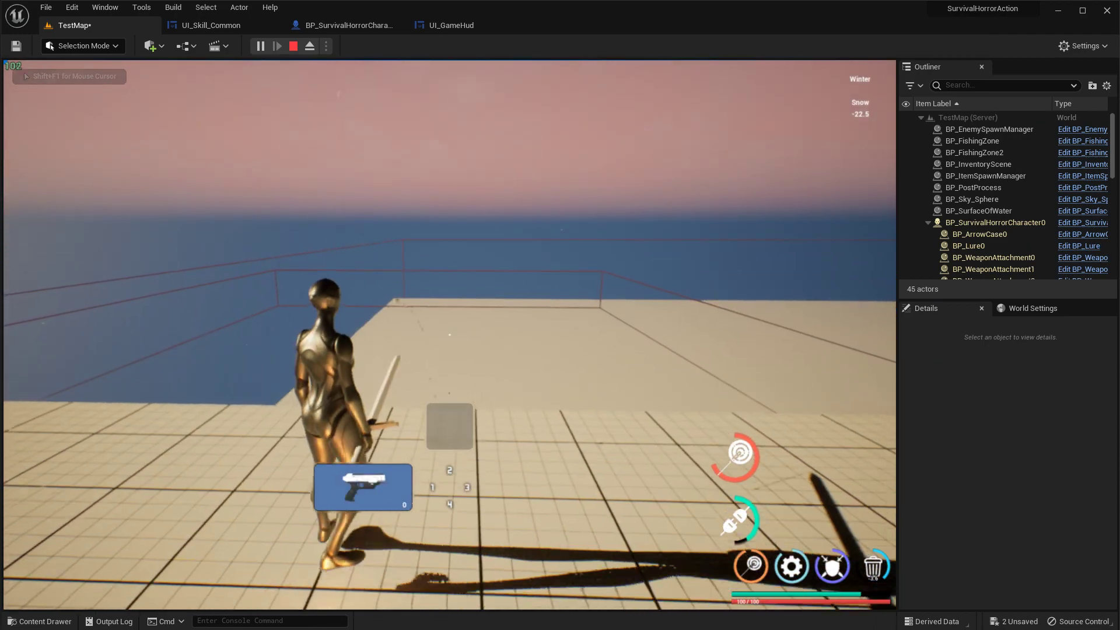
pyautogui.click(449, 334)
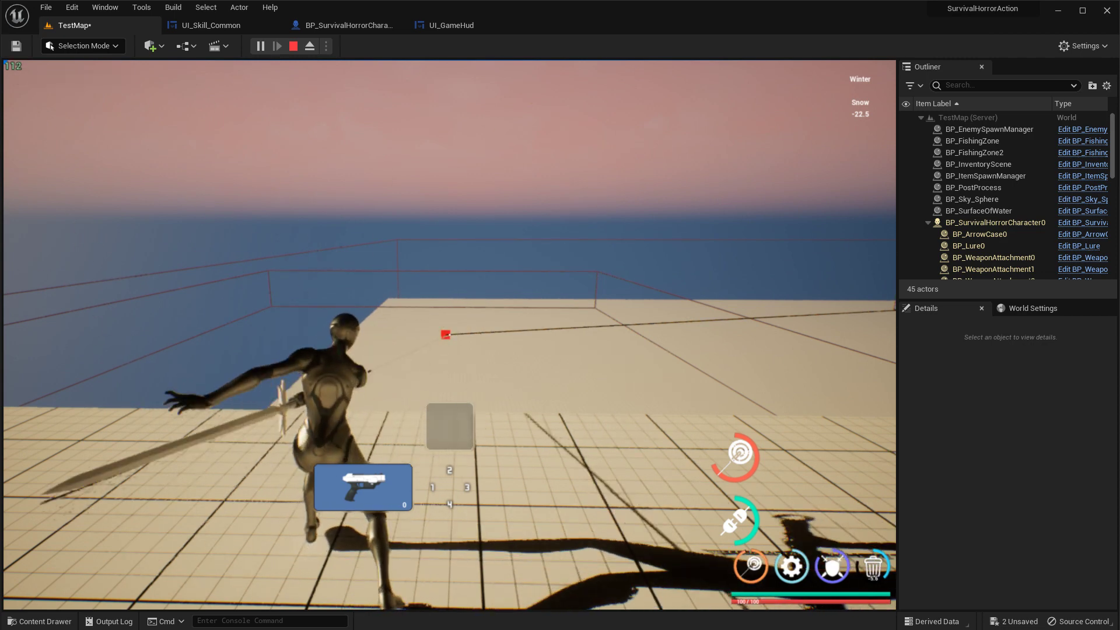
pyautogui.click(449, 334)
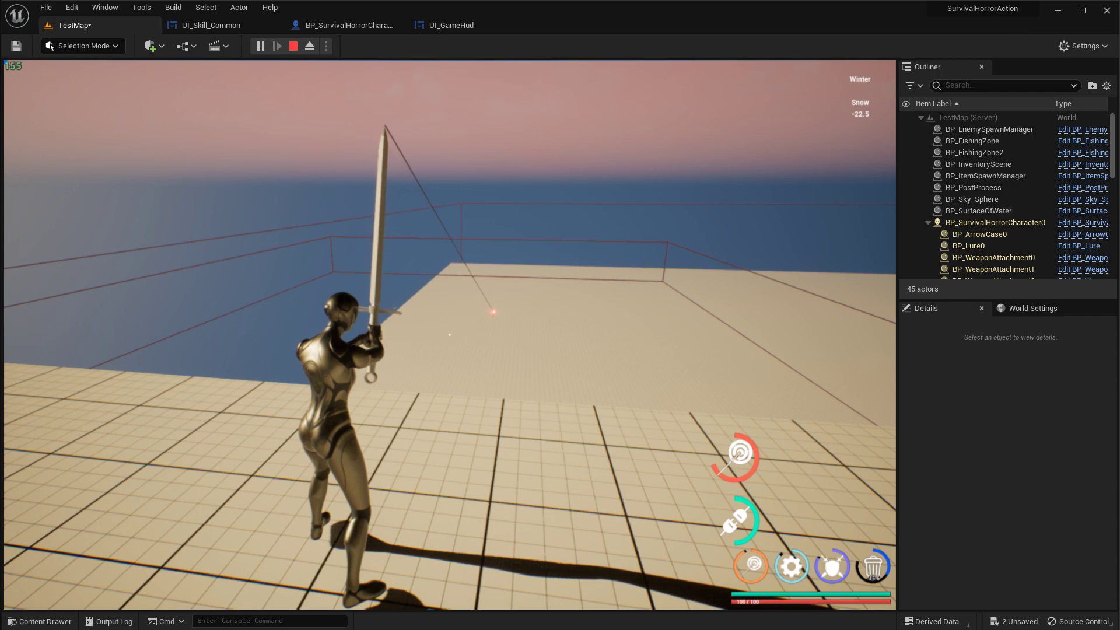
# Reel in the lure at the fishing zone and end the play session.
pyautogui.click(450, 334)
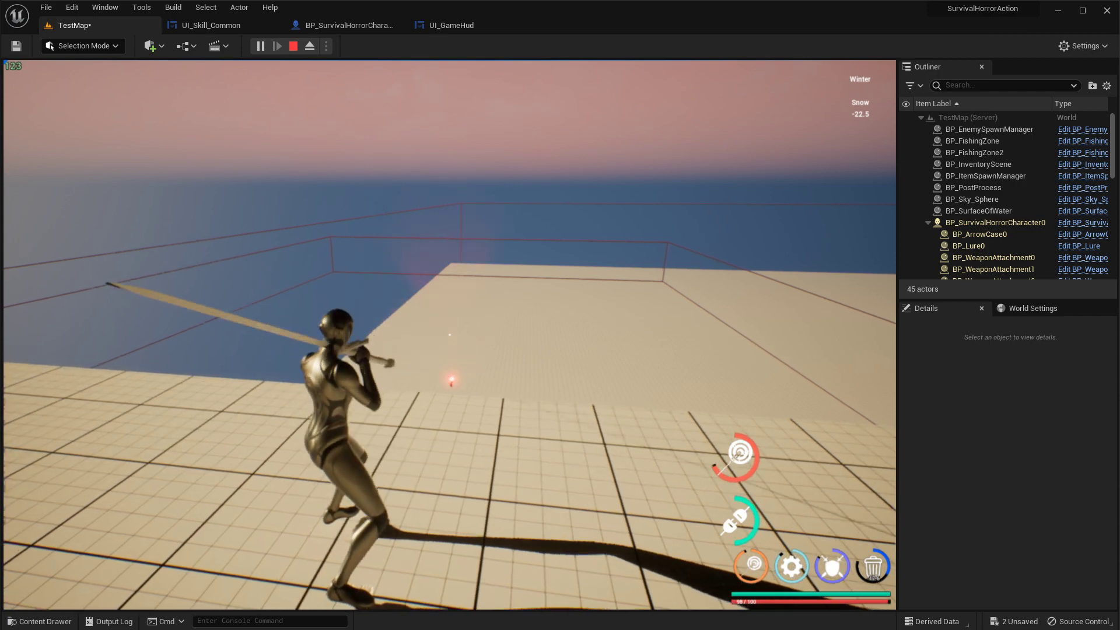
pyautogui.click(449, 334)
pyautogui.hotkey('shift', 'F1')
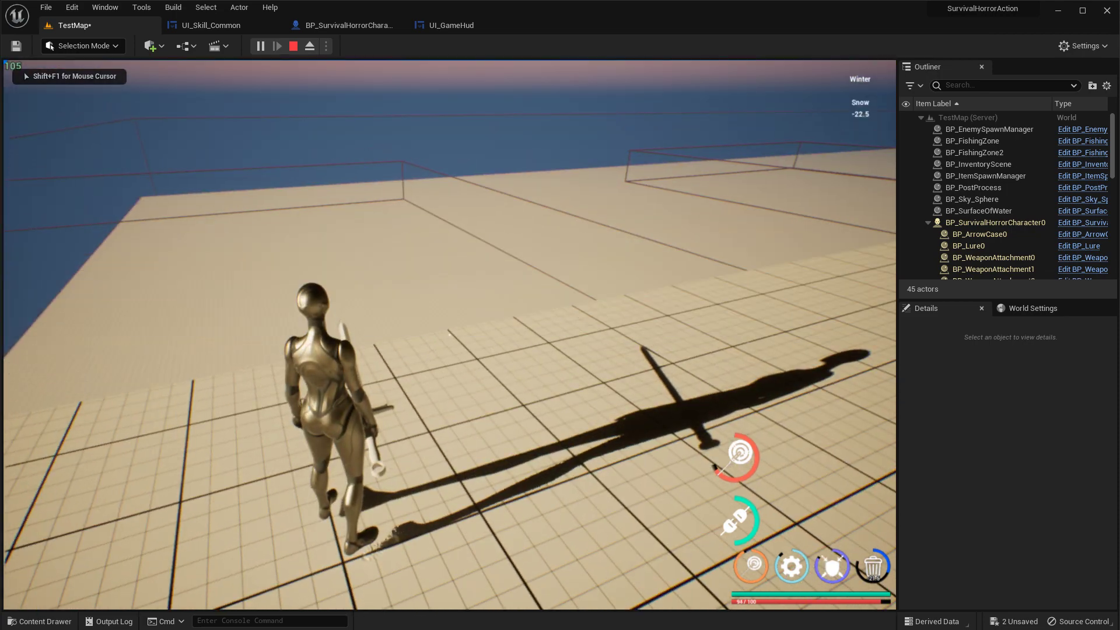
pyautogui.press('Escape')
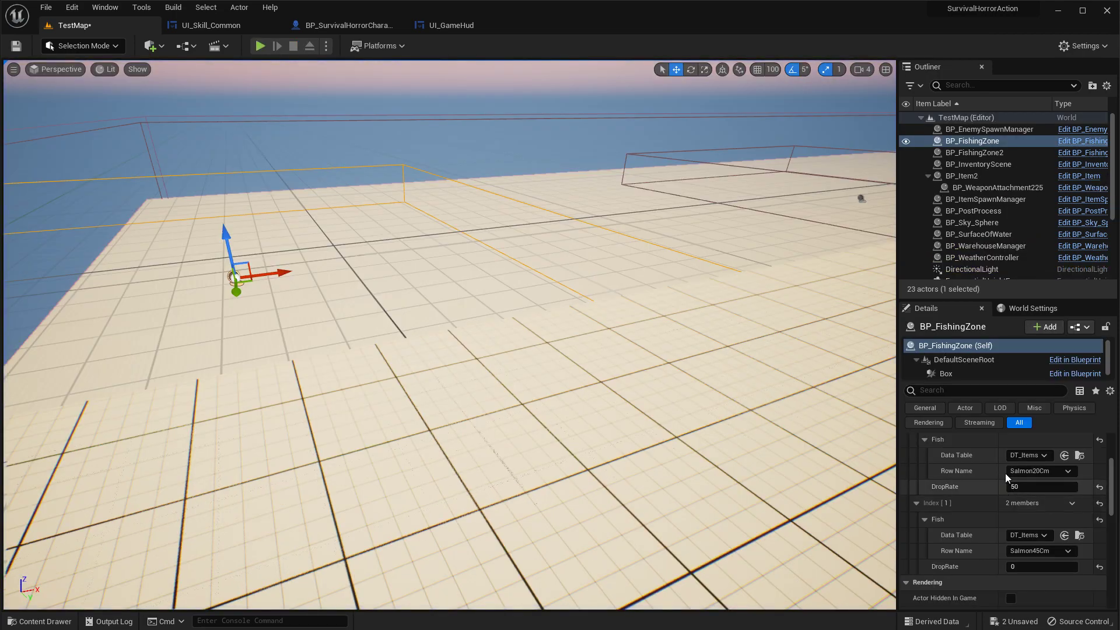
# Delete the Salmon45Cm entry at index 1 from BP_FishingZone's Fish Drop Table.
pyautogui.moveTo(672, 346); pyautogui.dragTo(596, 357, button='right')
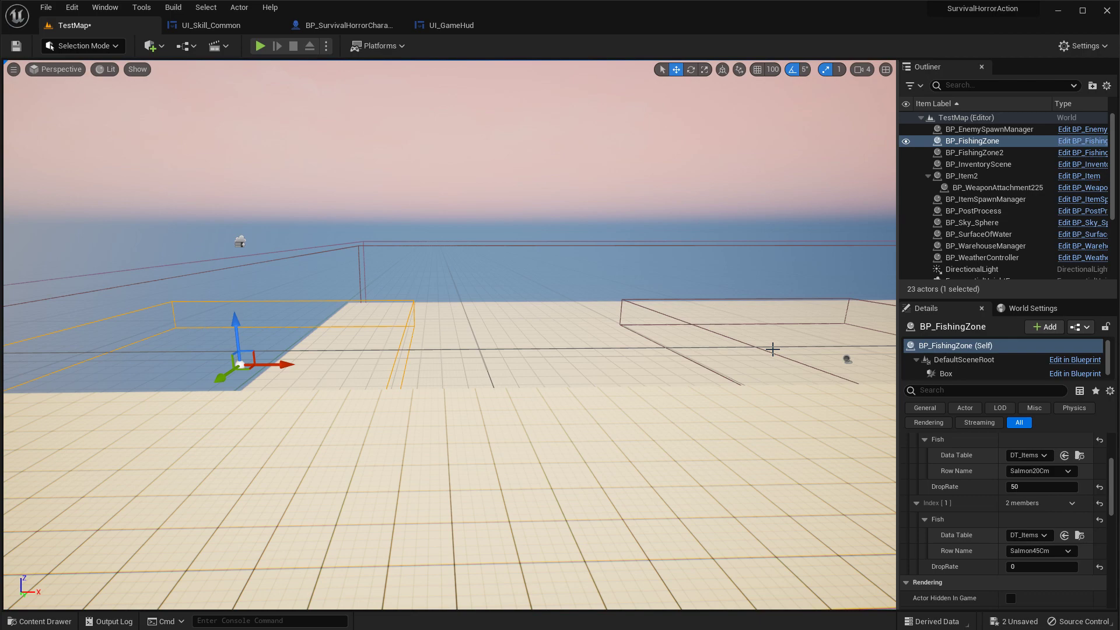
pyautogui.moveTo(617, 295)
pyautogui.mouseDown(button='right')
pyautogui.moveTo(612, 249)
pyautogui.moveTo(617, 295)
pyautogui.mouseUp(button='right')
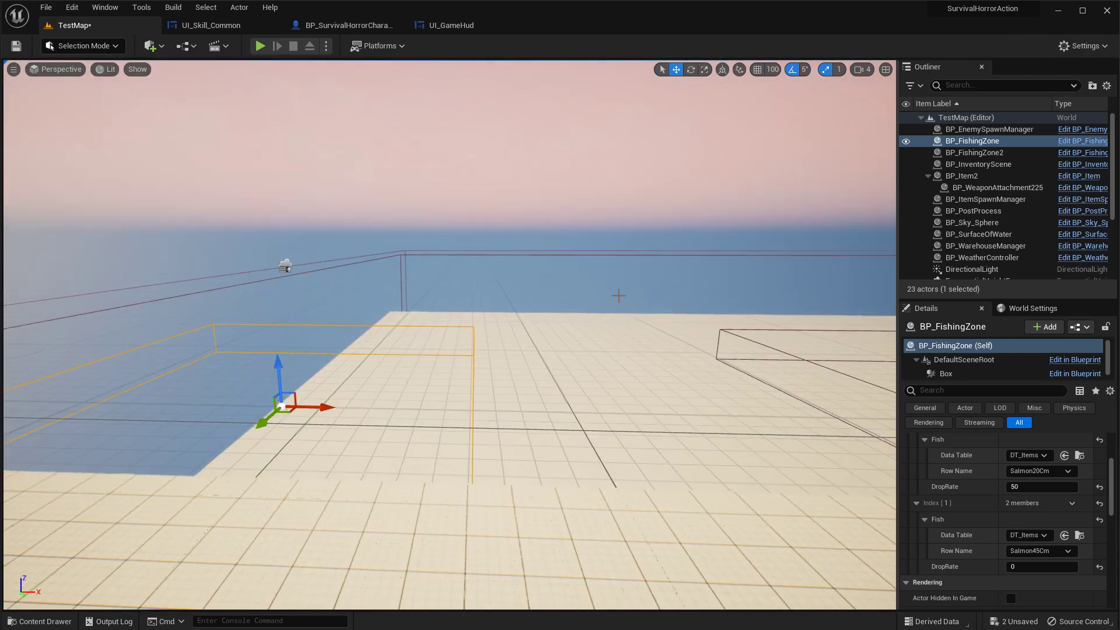
pyautogui.click(1072, 503)
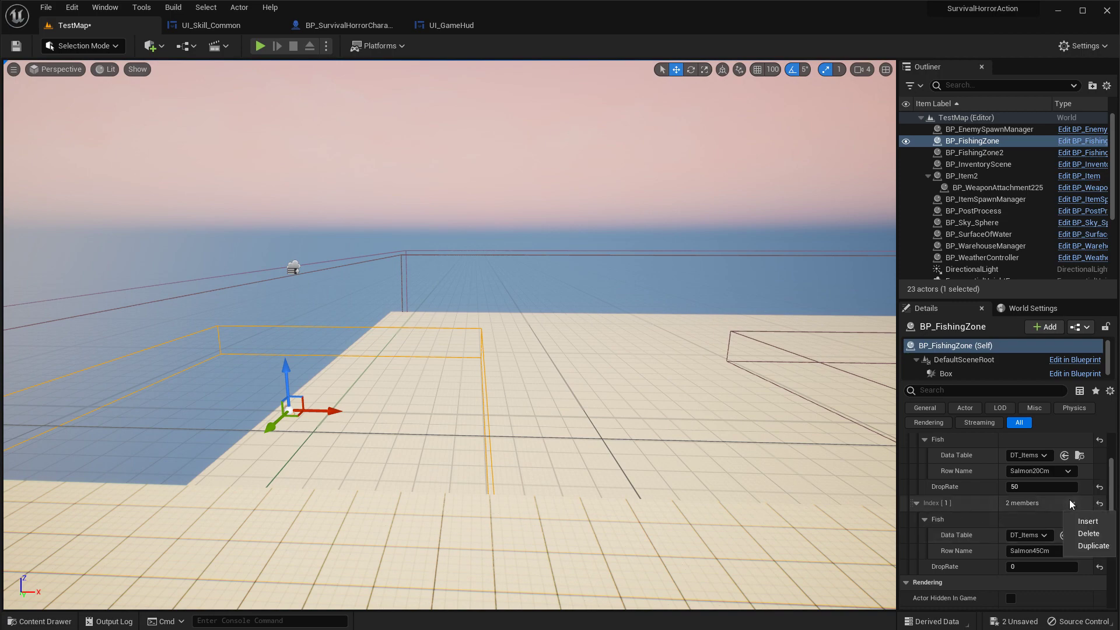
pyautogui.click(1091, 531)
# Select BP_FishingZone2, add one element to its Fish Drop Table and expand the element's Fish settings.
pyautogui.press('d')
pyautogui.moveTo(745, 428); pyautogui.dragTo(769, 416, button='right')
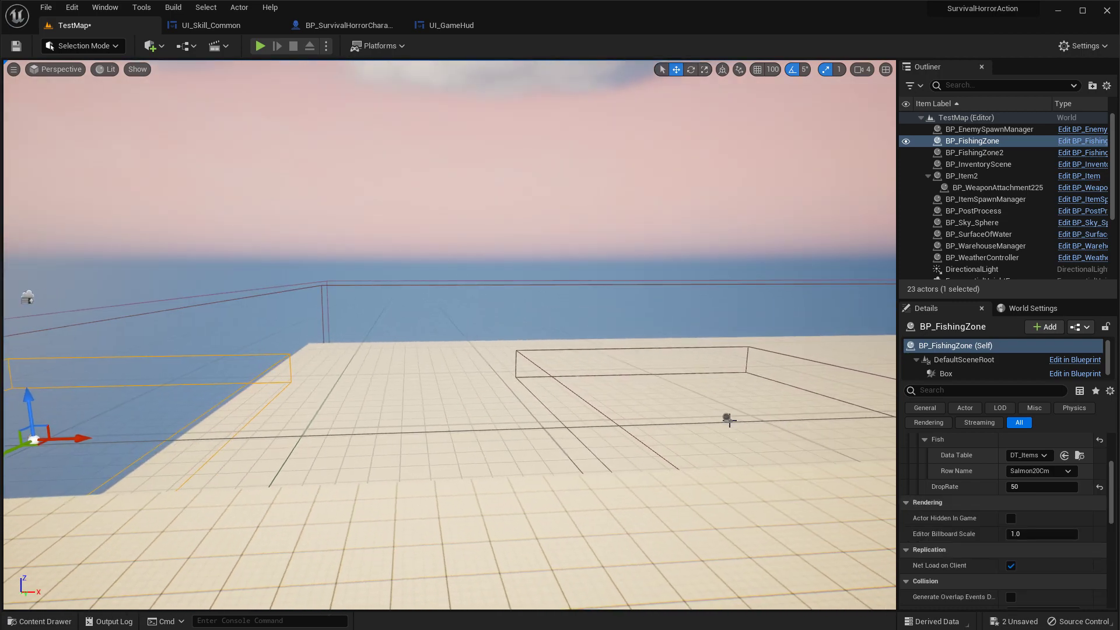
pyautogui.click(727, 417)
pyautogui.scroll(3, 1049, 461)
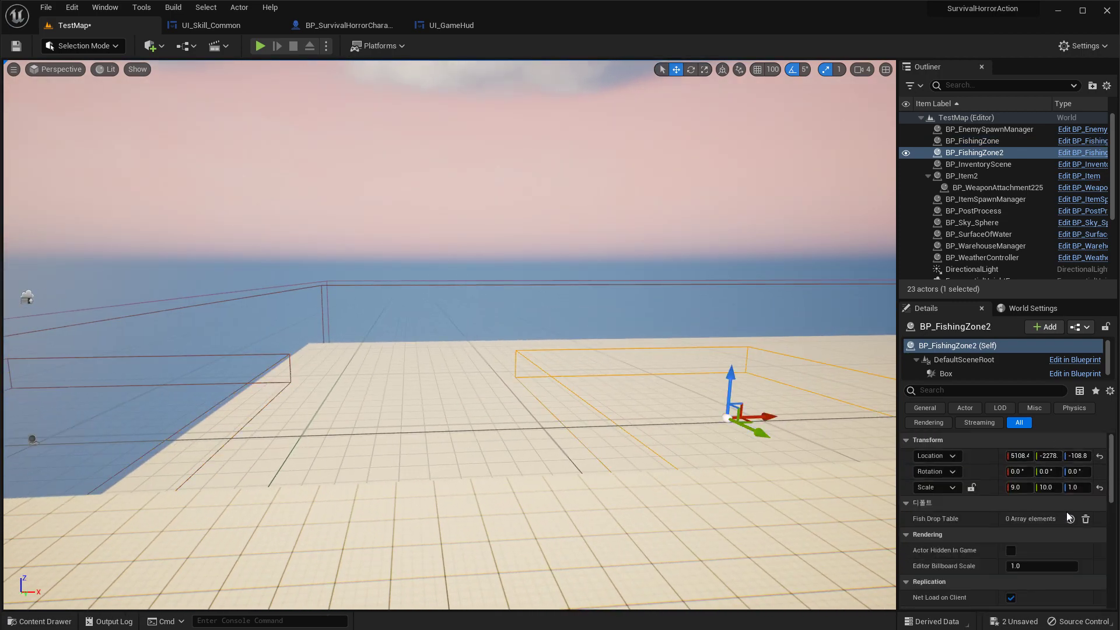
pyautogui.click(916, 535)
pyautogui.click(924, 551)
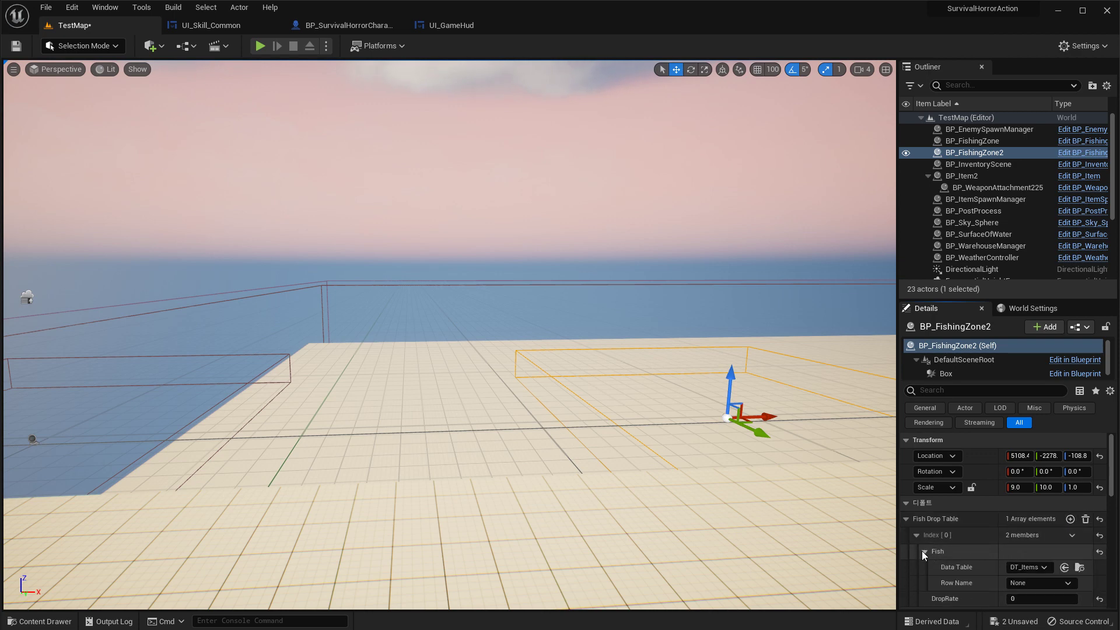
# Set the new BP_FishingZone2 entry's fish row to Salmon45Cm and its DropRate to 70.
pyautogui.click(1030, 581)
pyautogui.write('sal')
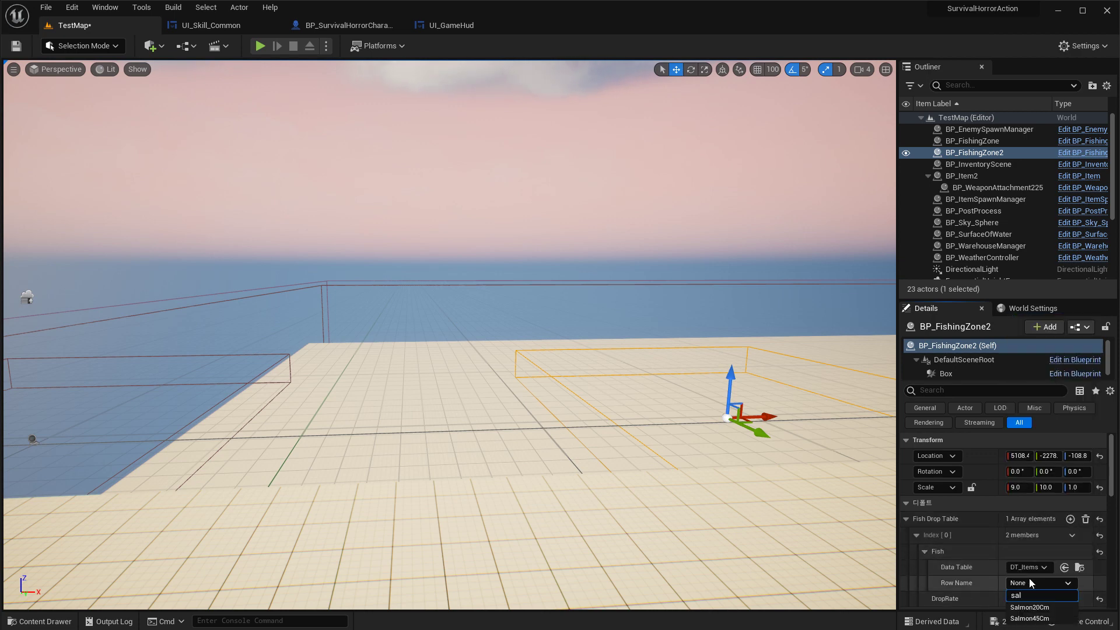
pyautogui.click(1040, 618)
pyautogui.moveTo(782, 467); pyautogui.dragTo(768, 491, button='right')
pyautogui.press('s')
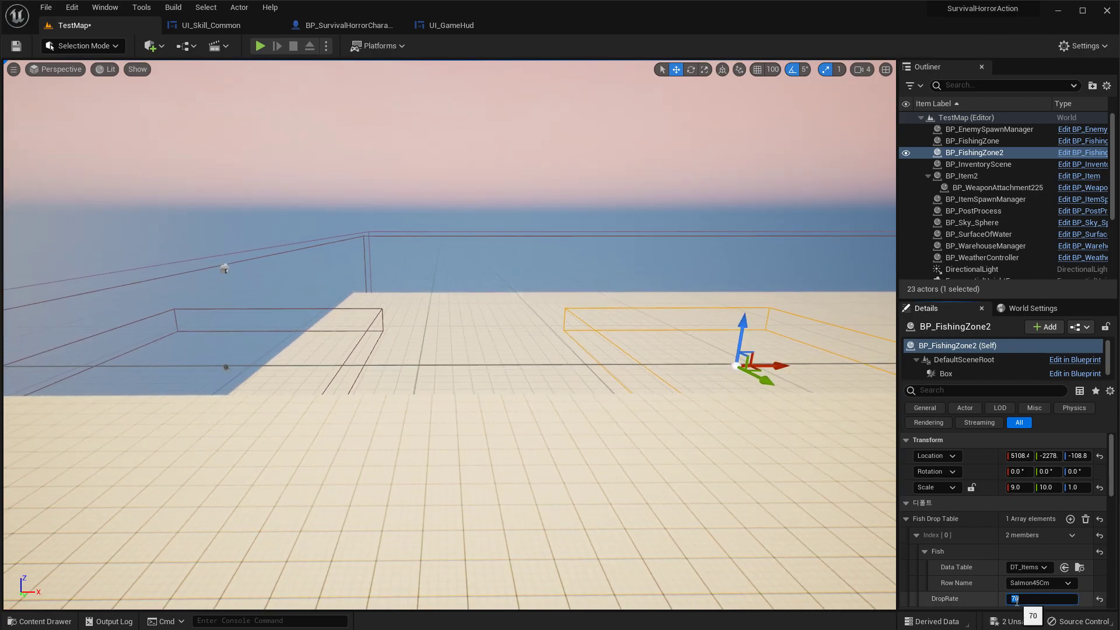
pyautogui.moveTo(836, 297); pyautogui.dragTo(850, 307, button='right')
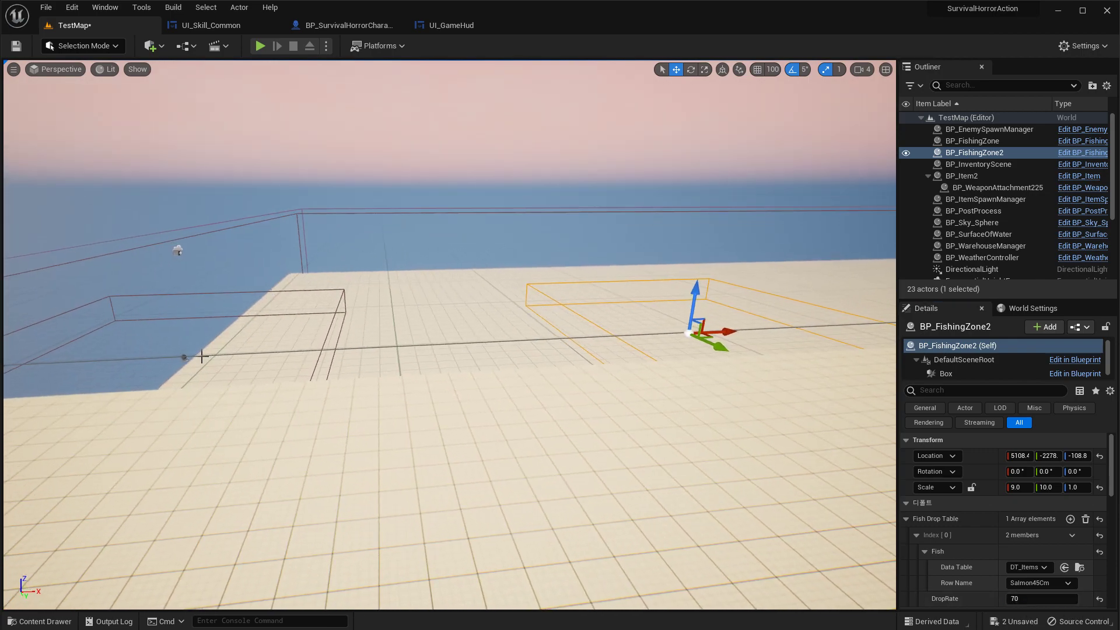
# Select BP_FishingZone and BP_FishingZone2 in turn to compare their Fish Drop Table entries.
pyautogui.click(184, 357)
pyautogui.press('w')
pyautogui.press('a')
pyautogui.moveTo(282, 330); pyautogui.dragTo(281, 317, button='right')
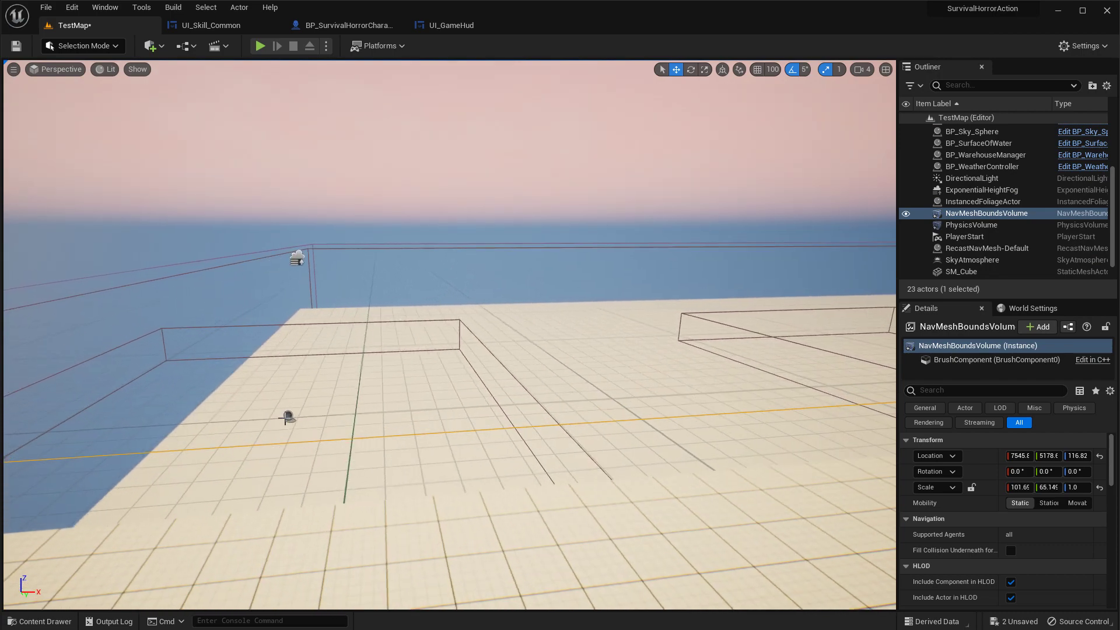
pyautogui.click(292, 416)
pyautogui.moveTo(696, 472); pyautogui.dragTo(696, 494, button='right')
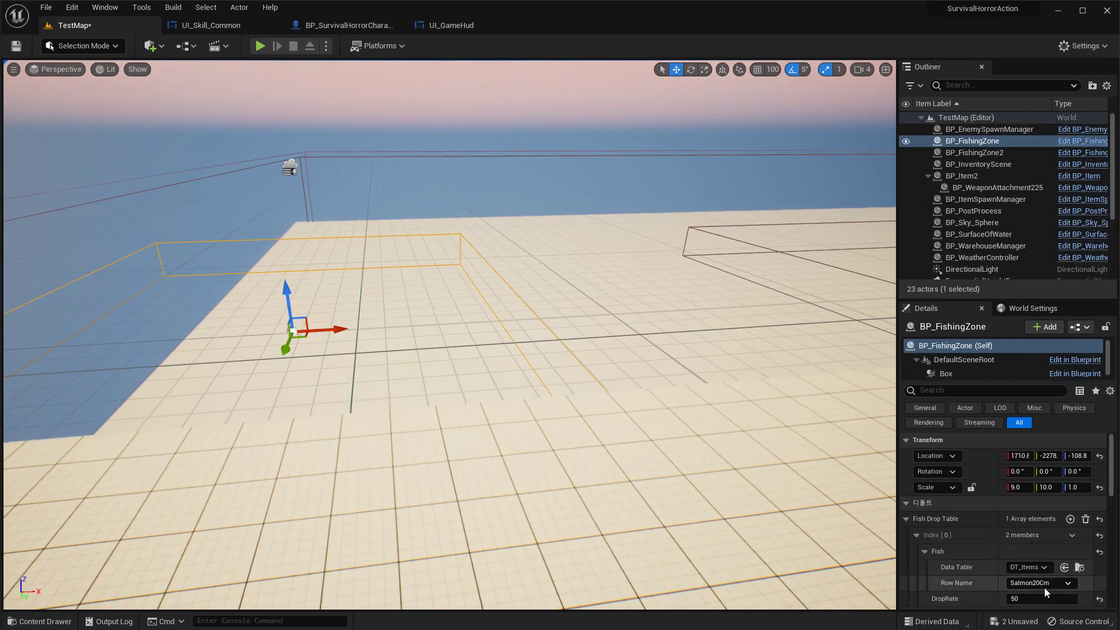
pyautogui.moveTo(699, 351); pyautogui.dragTo(754, 332, button='right')
pyautogui.click(592, 315)
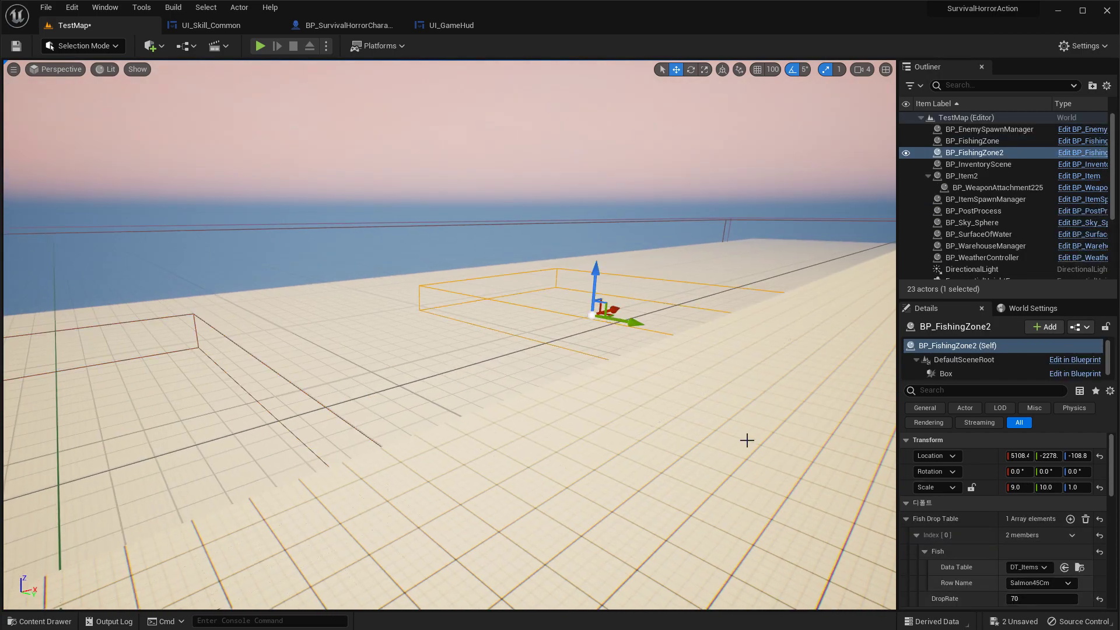
# Examine the placement of both fishing zone volumes in the level from several angles.
pyautogui.moveTo(827, 445); pyautogui.dragTo(729, 484, button='right')
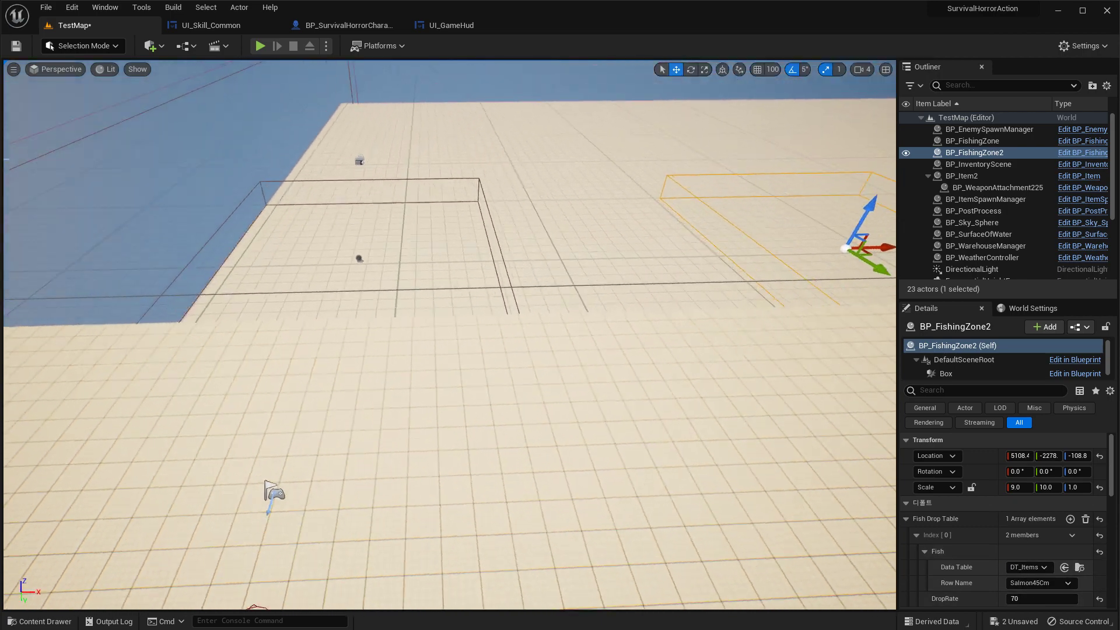
pyautogui.moveTo(635, 233); pyautogui.dragTo(585, 257, button='right')
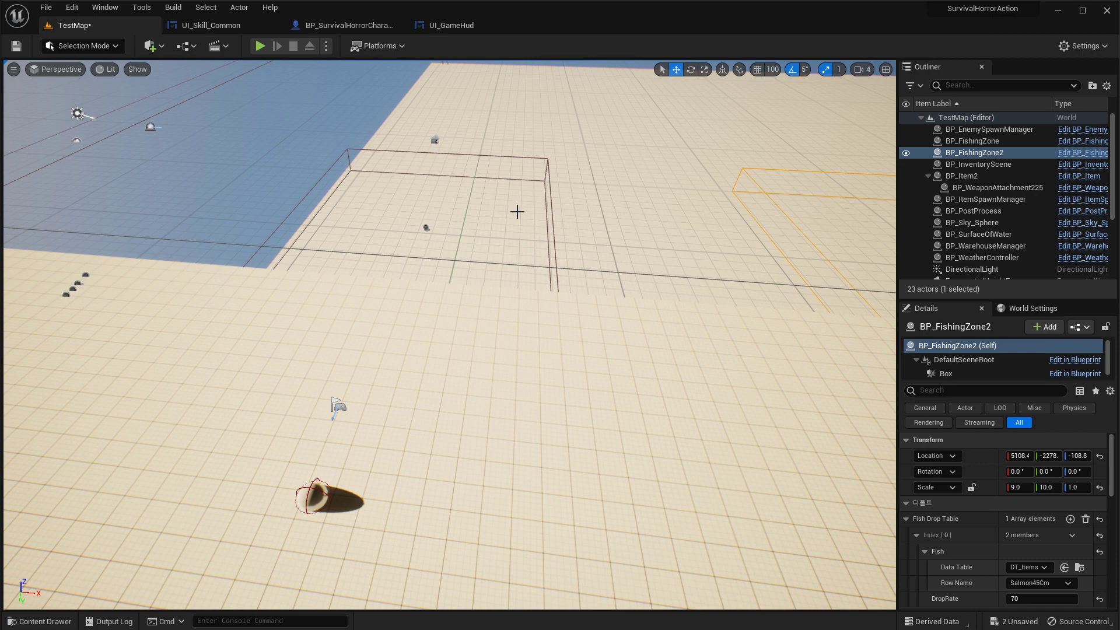
pyautogui.moveTo(517, 211)
pyautogui.mouseDown(button='right')
pyautogui.moveTo(541, 190)
pyautogui.moveTo(518, 209)
pyautogui.moveTo(529, 209)
pyautogui.mouseUp(button='right')
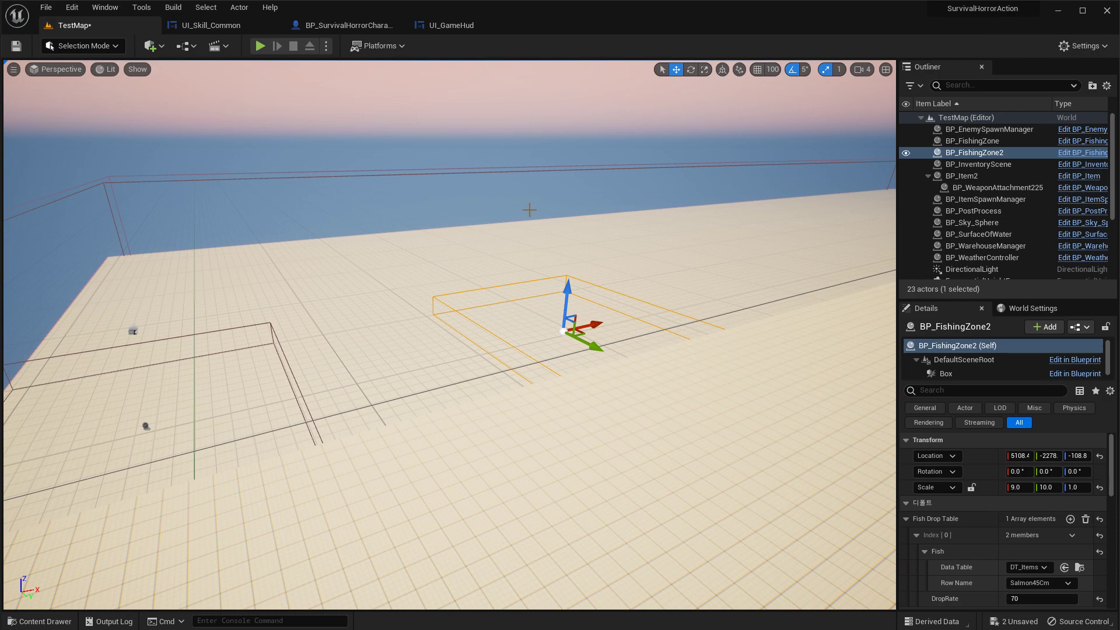
pyautogui.press('a')
pyautogui.moveTo(529, 209); pyautogui.dragTo(554, 204, button='right')
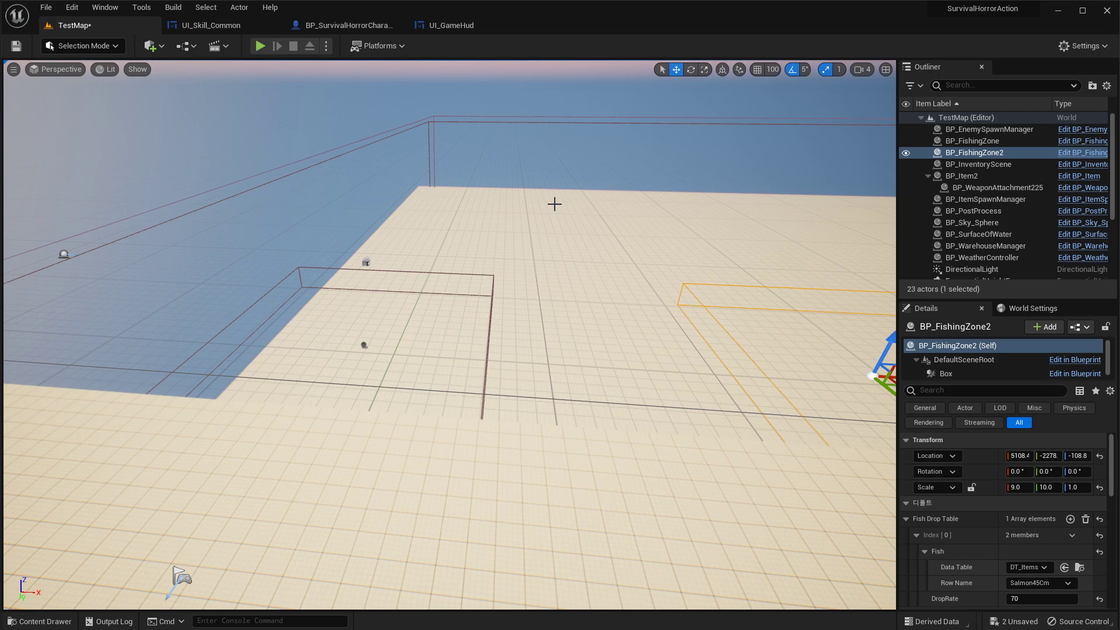
pyautogui.moveTo(544, 200); pyautogui.dragTo(549, 200, button='right')
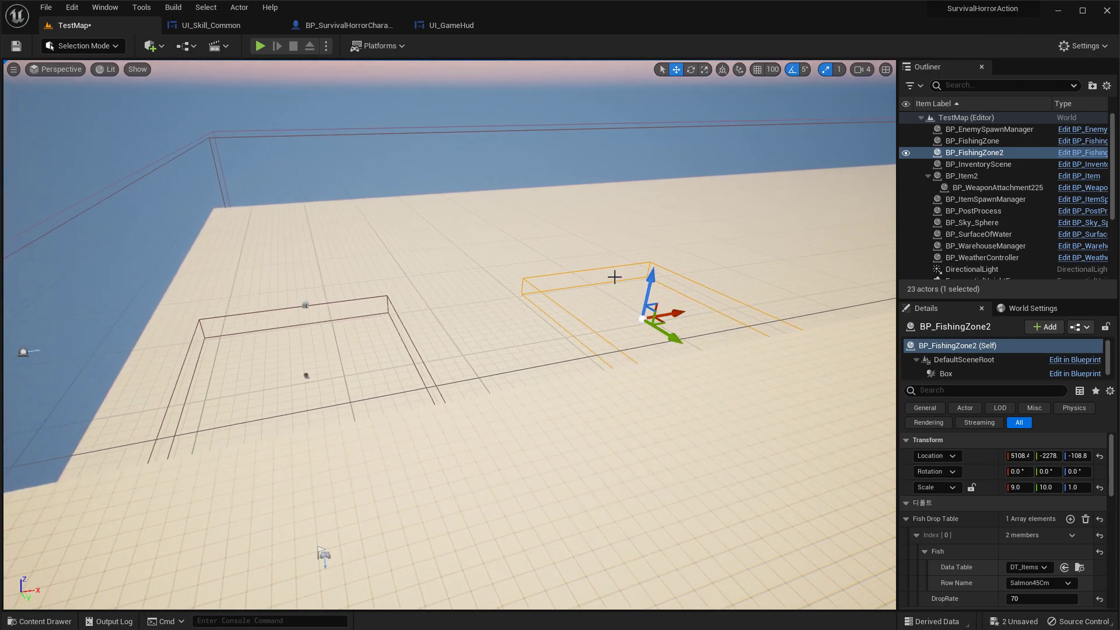
pyautogui.moveTo(614, 277); pyautogui.dragTo(605, 278, button='right')
# Clear the asset search, browse to the GameSettings folder and open the DT_Items data table.
pyautogui.hotkey('ctrl', 'space')
pyautogui.moveTo(576, 223); pyautogui.dragTo(560, 168, button='right')
pyautogui.hotkey('ctrl', 'space')
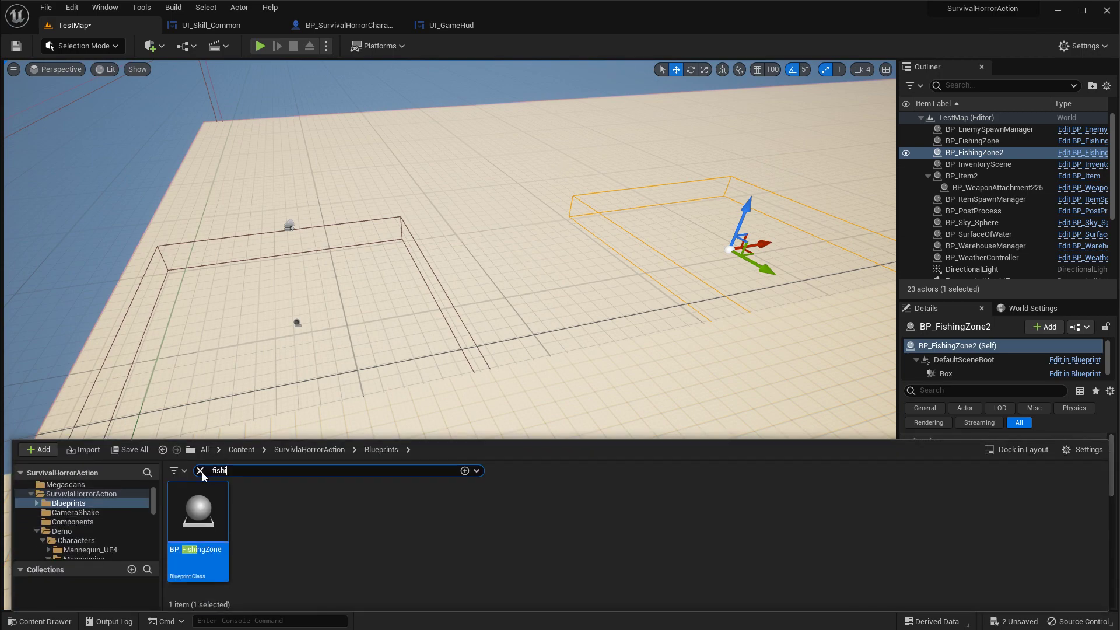
pyautogui.click(200, 471)
pyautogui.scroll(-3, 82, 516)
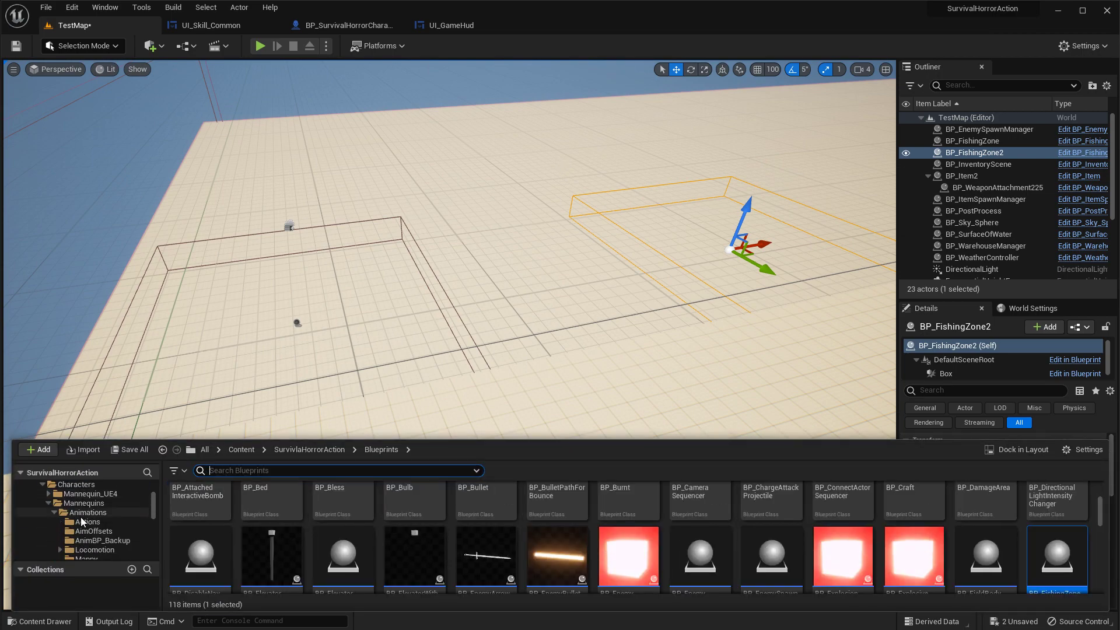
pyautogui.scroll(-5, 81, 517)
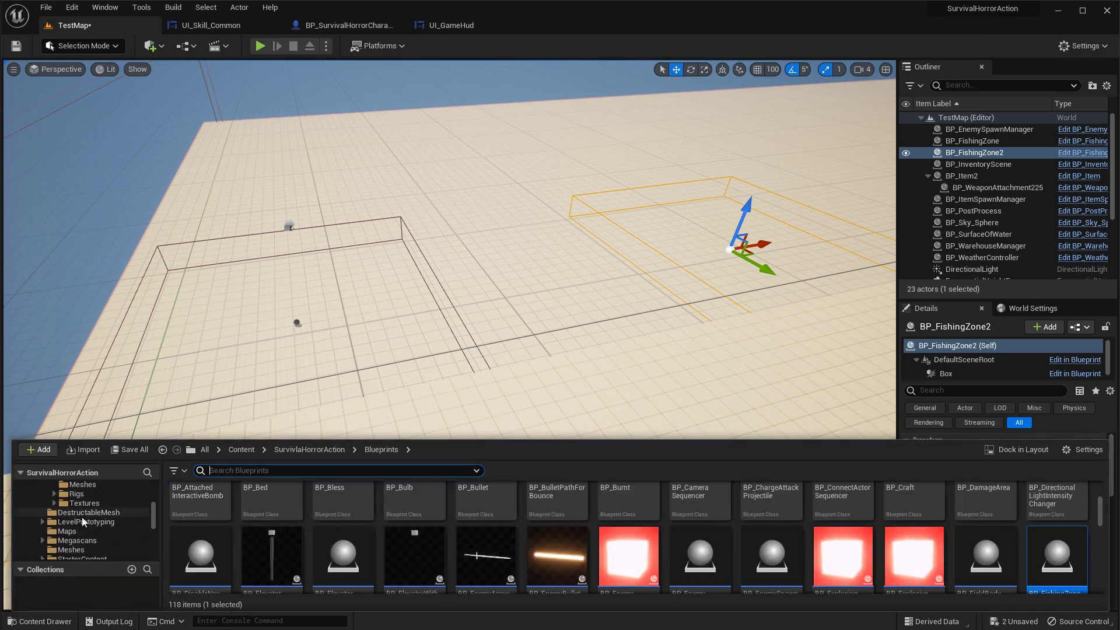
pyautogui.scroll(-5, 82, 516)
pyautogui.click(76, 504)
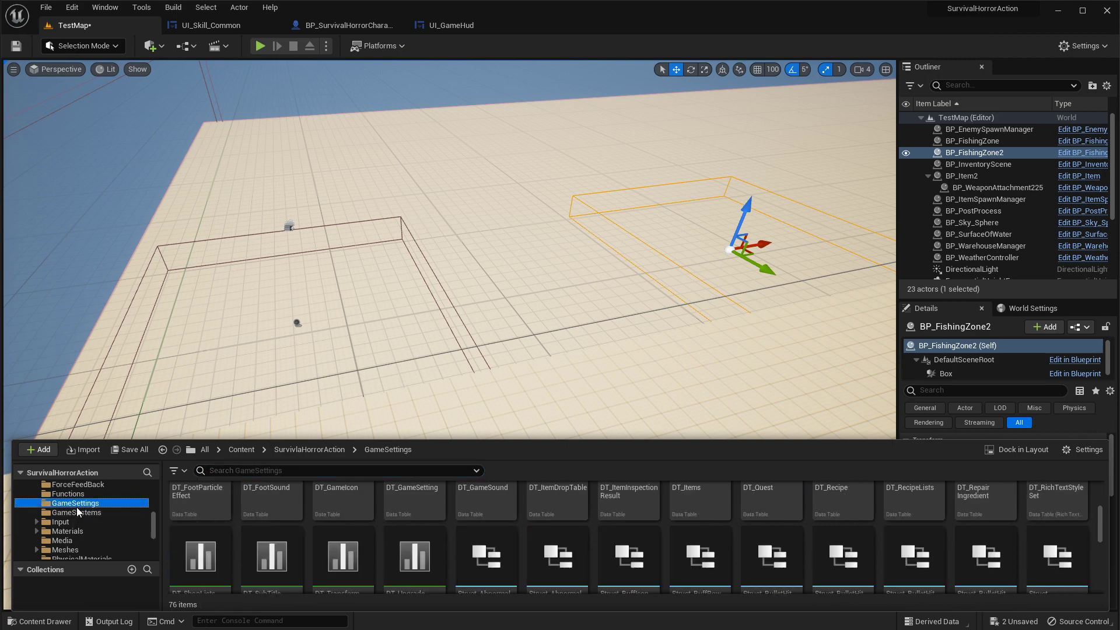
pyautogui.scroll(-3, 589, 516)
pyautogui.scroll(5, 484, 519)
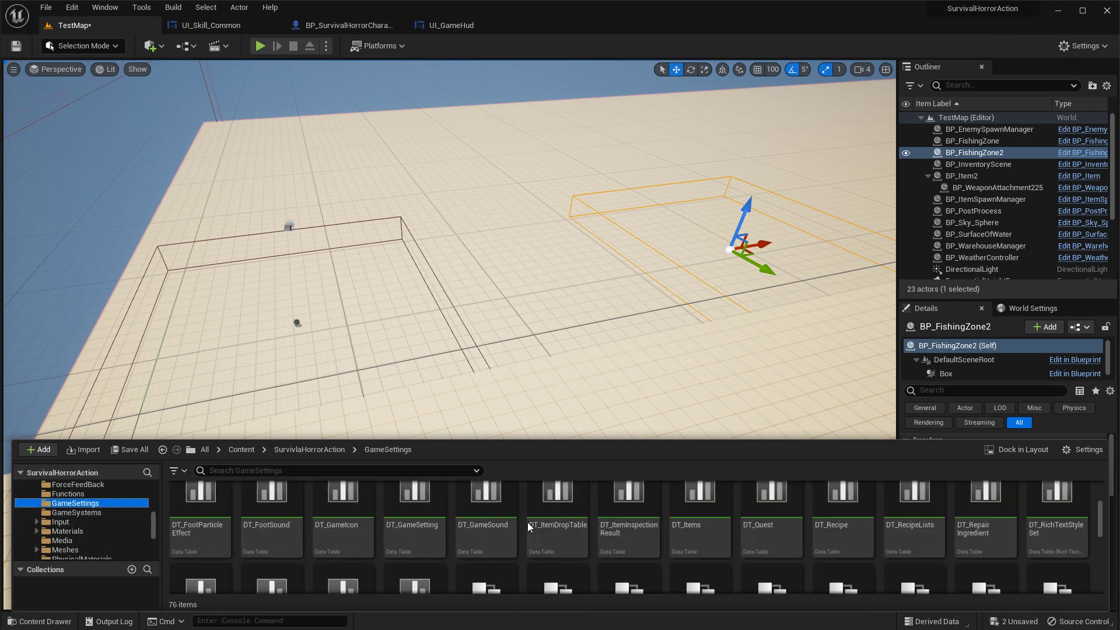
pyautogui.doubleClick(699, 513)
# Look through the DT_Items rows for the fishing rod, the salmon and the other available items.
pyautogui.scroll(-3, 335, 194)
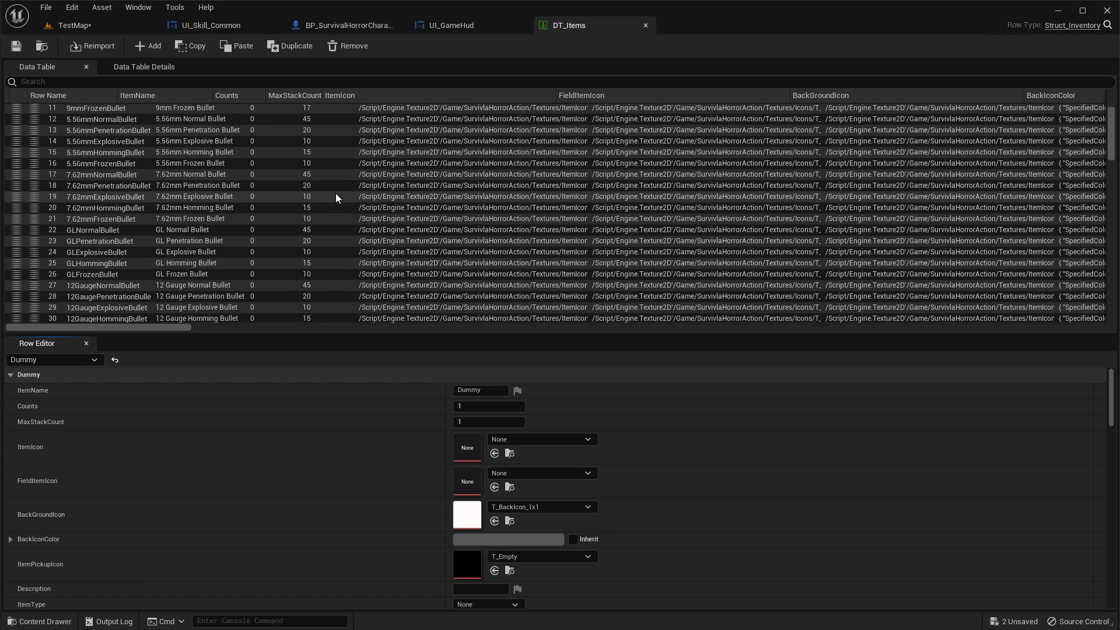
pyautogui.scroll(-20, 336, 197)
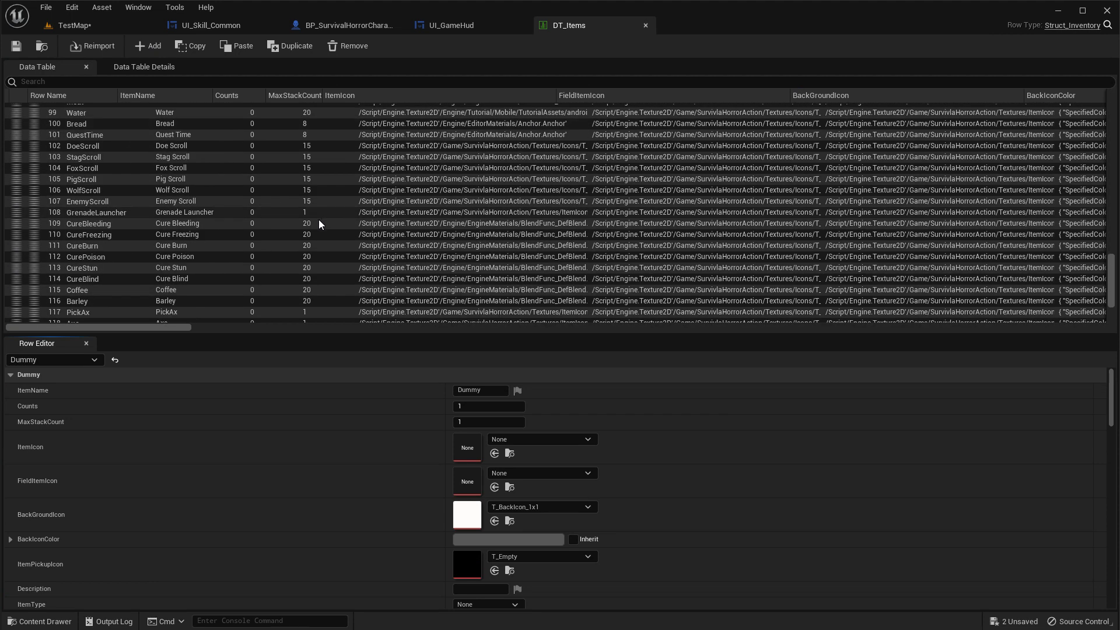
pyautogui.scroll(-3, 319, 219)
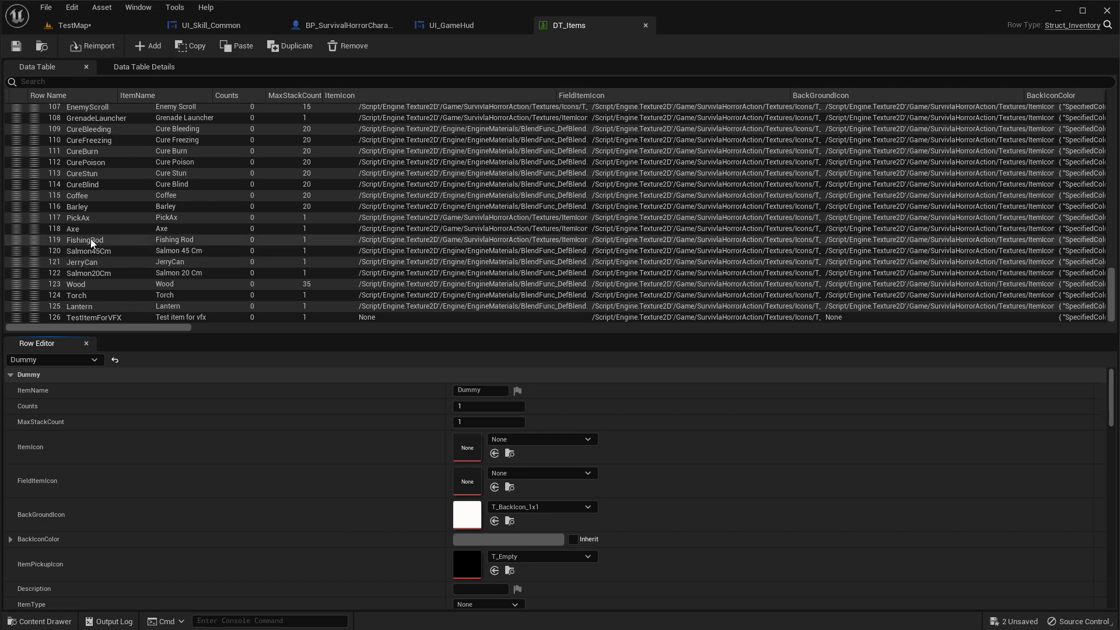
pyautogui.scroll(7, 90, 237)
pyautogui.scroll(-7, 90, 236)
pyautogui.scroll(5, 78, 275)
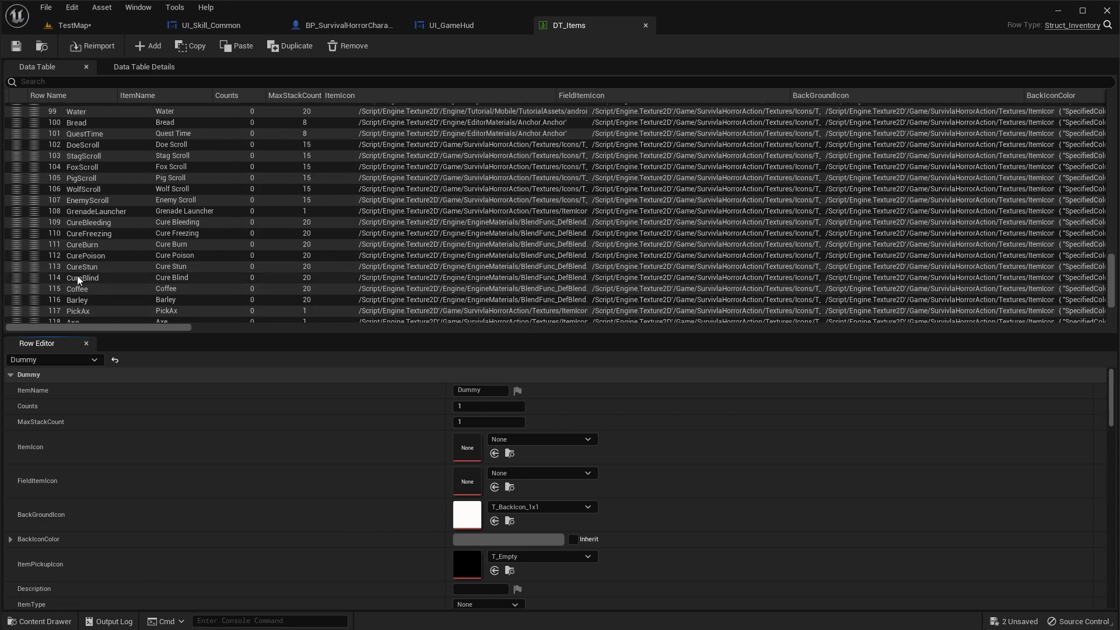
pyautogui.scroll(9, 78, 275)
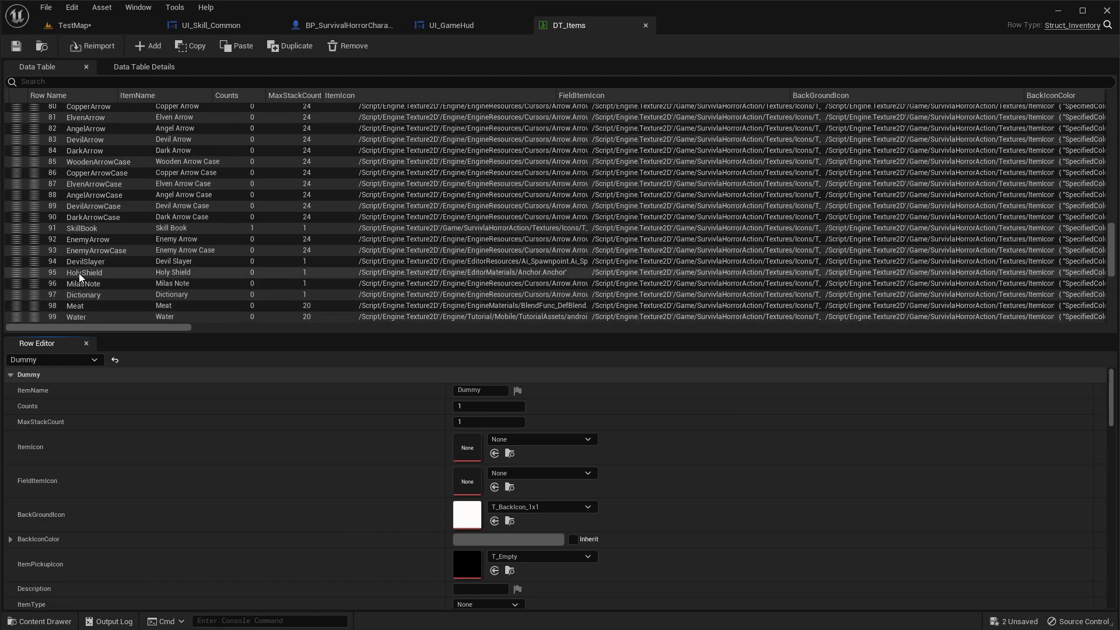
pyautogui.scroll(6, 79, 273)
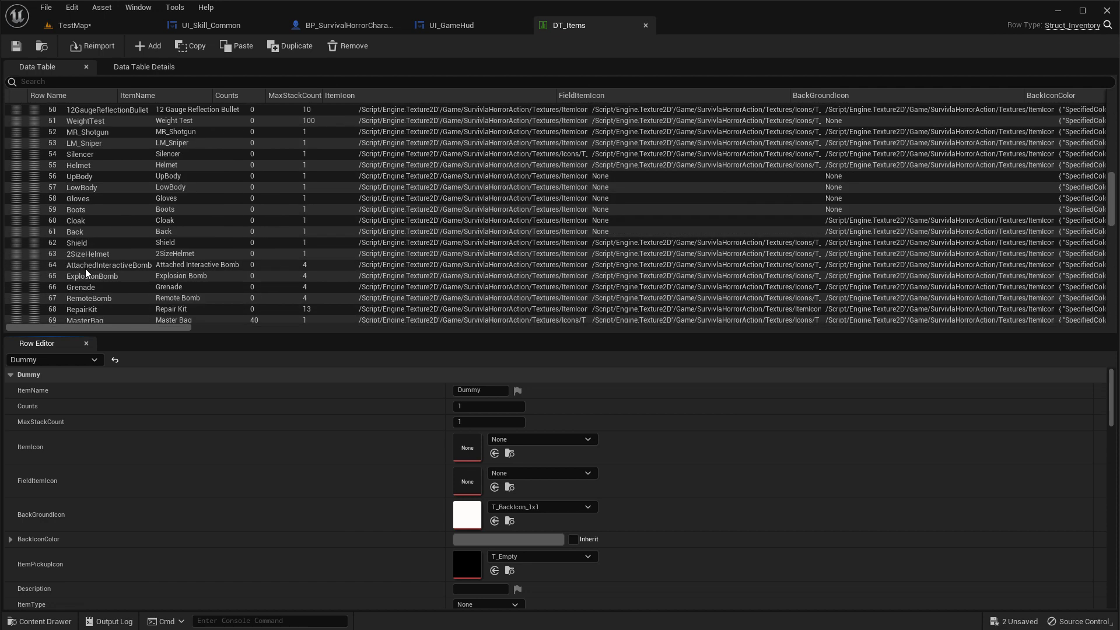
pyautogui.scroll(3, 85, 270)
pyautogui.scroll(12, 85, 267)
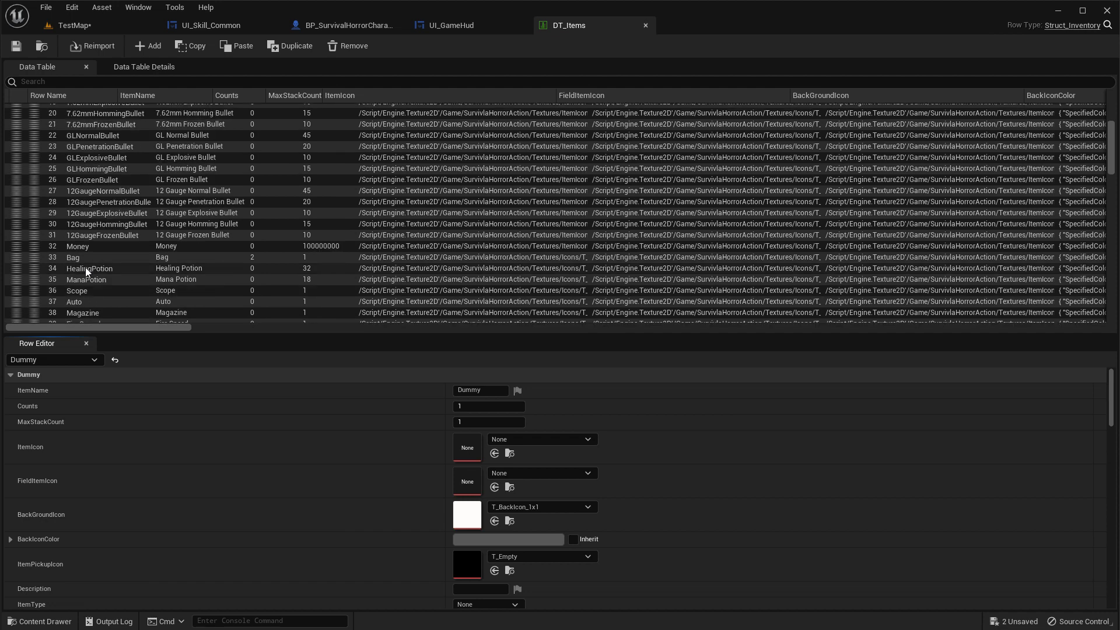
pyautogui.scroll(-12, 86, 265)
pyautogui.scroll(-15, 85, 267)
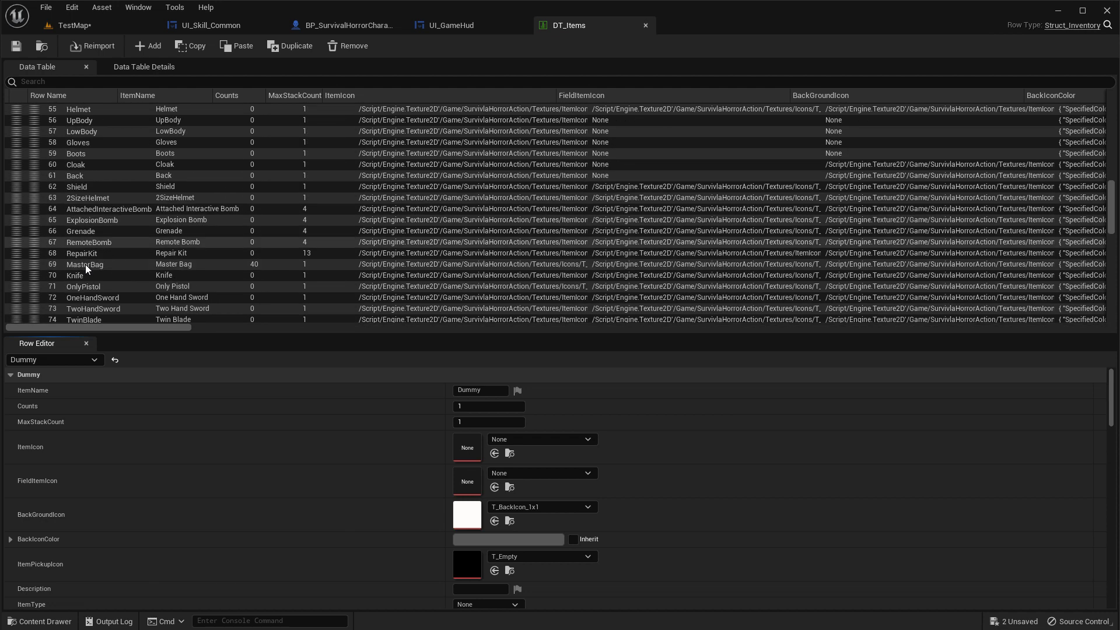
pyautogui.scroll(-6, 86, 267)
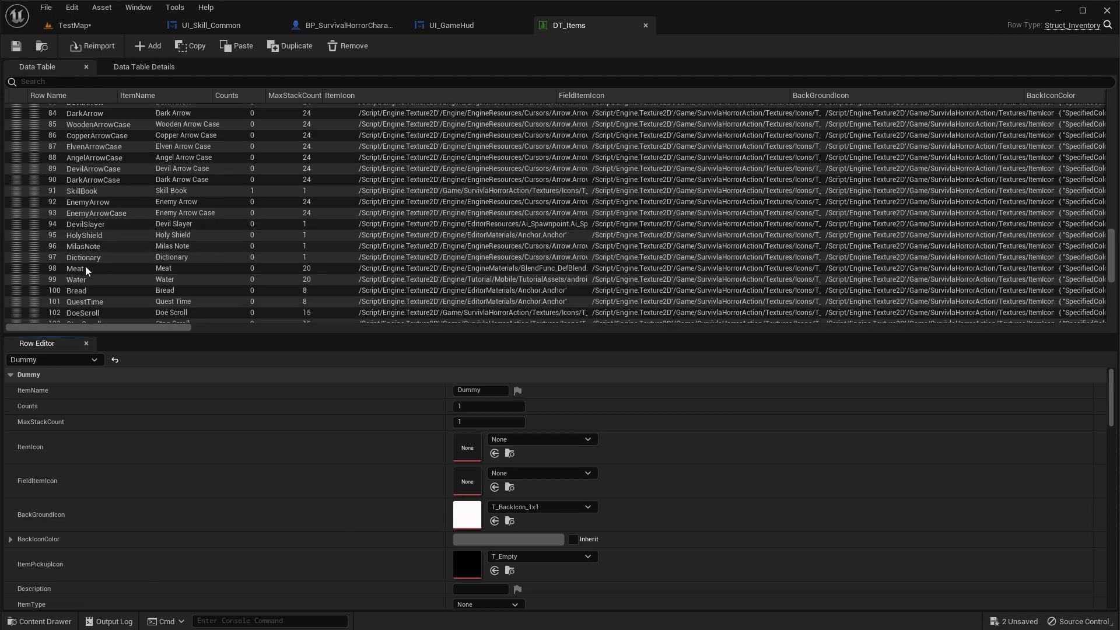
pyautogui.scroll(-3, 85, 267)
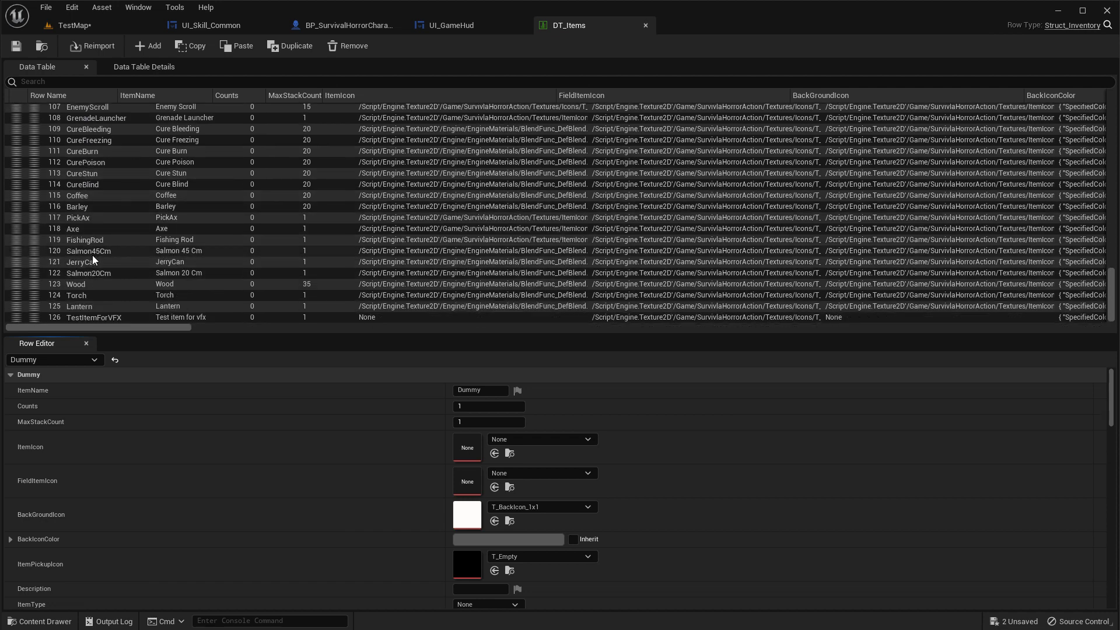
# Select the Salmon20Cm row, translate 송어 into English in the browser's translator, and copy the word "trout".
pyautogui.click(90, 250)
pyautogui.click(94, 273)
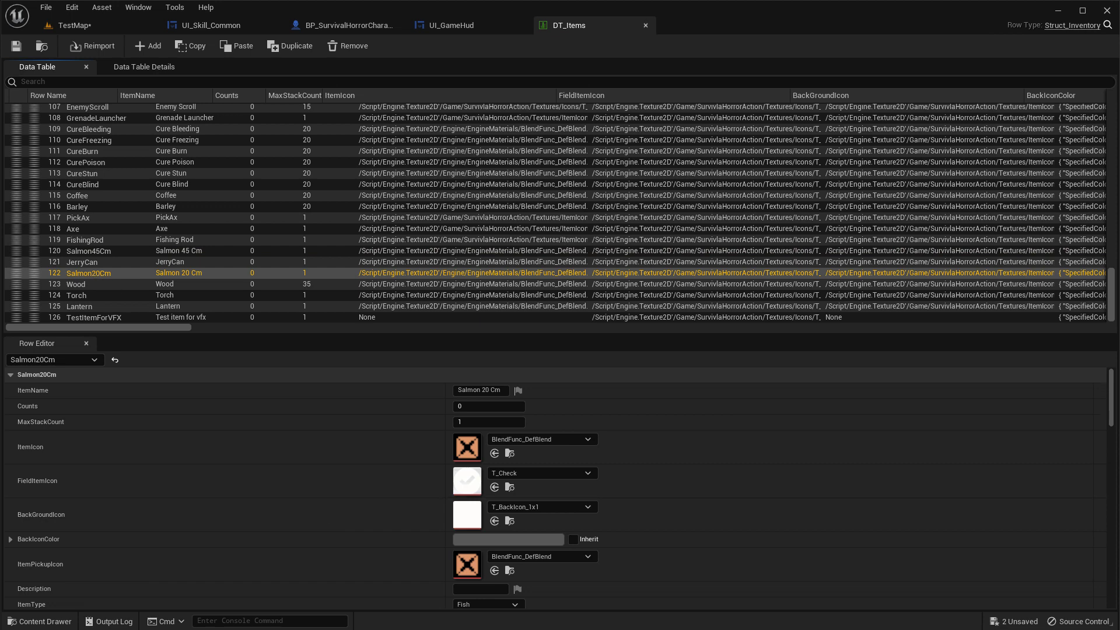
pyautogui.hotkey('alt', 'Tab')
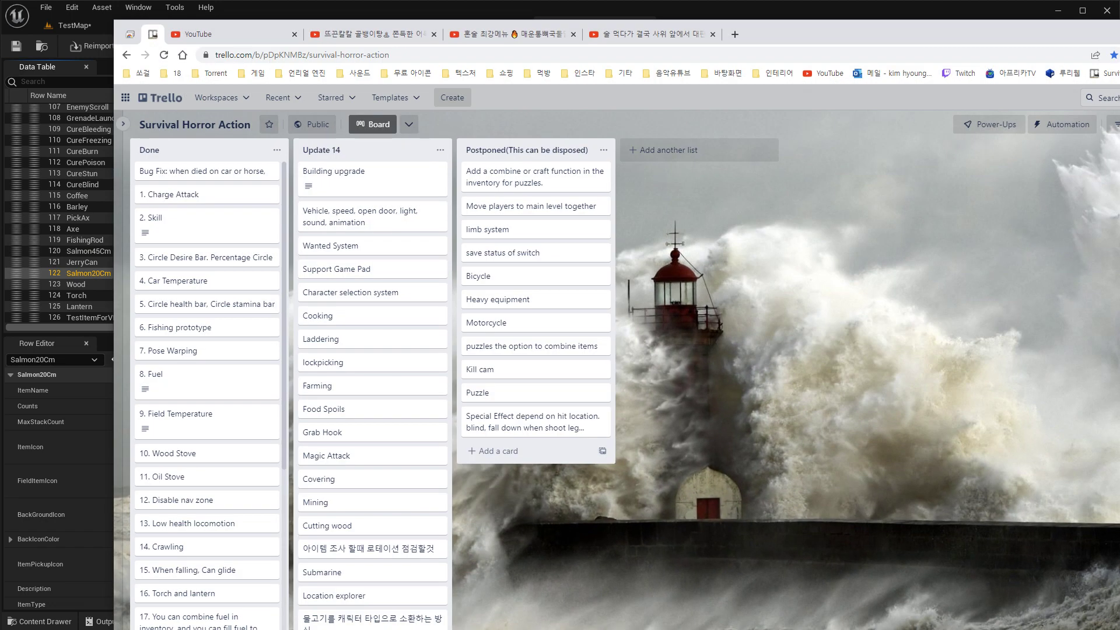
pyautogui.click(1119, 55)
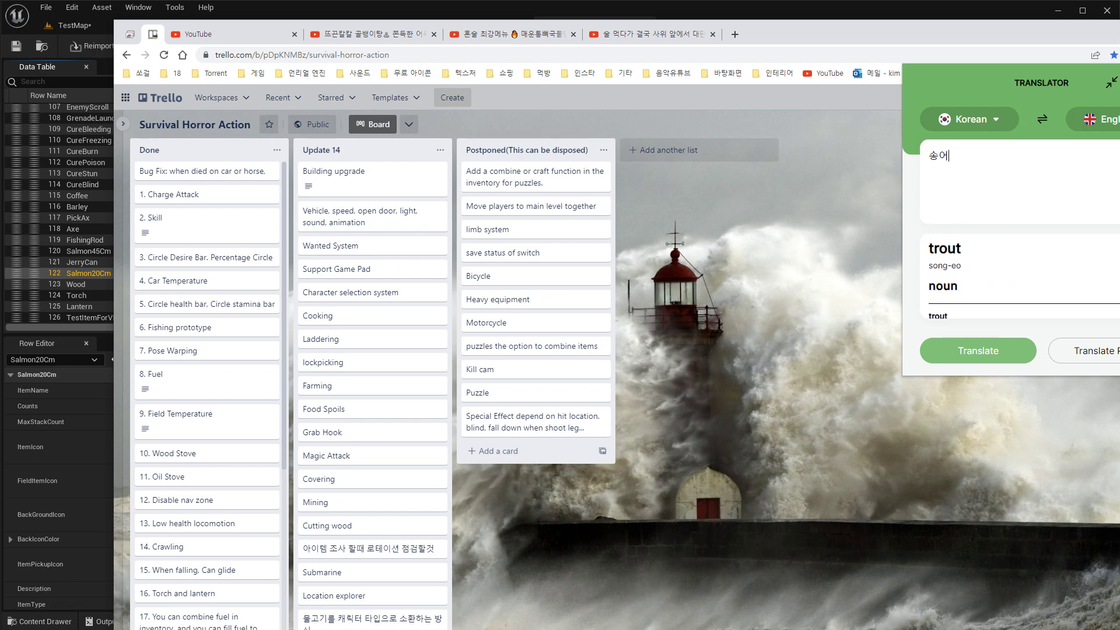
pyautogui.moveTo(961, 250); pyautogui.dragTo(930, 247)
pyautogui.hotkey('ctrl', 'c')
pyautogui.hotkey('alt', 'Tab')
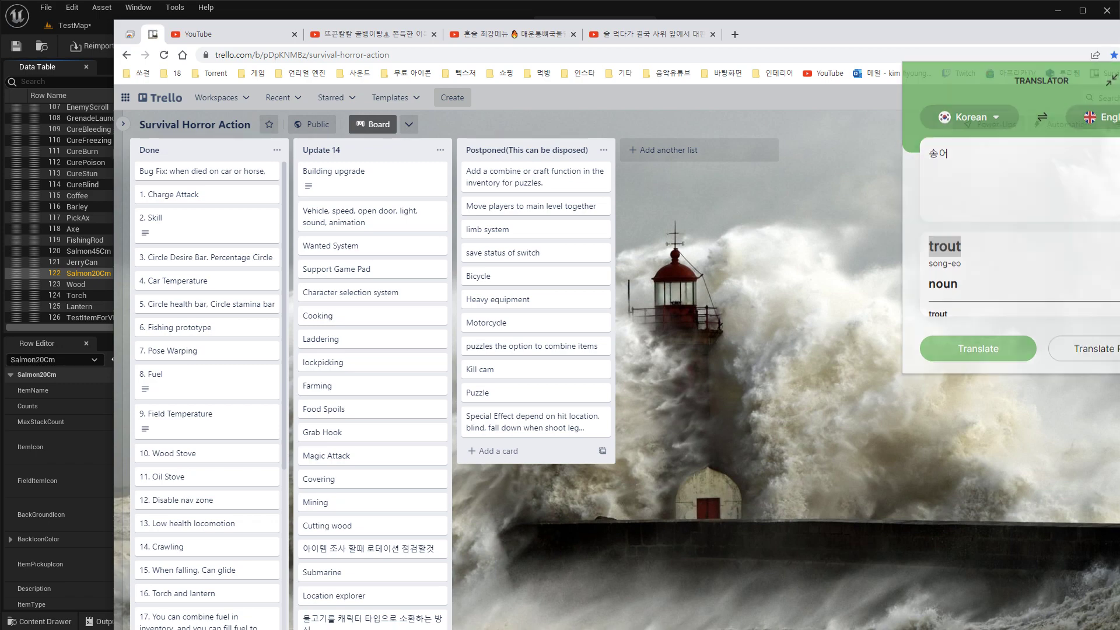
# Duplicate the Salmon20Cm row in DT_Items and rename the copy to Trout10cm.
pyautogui.rightClick(94, 273)
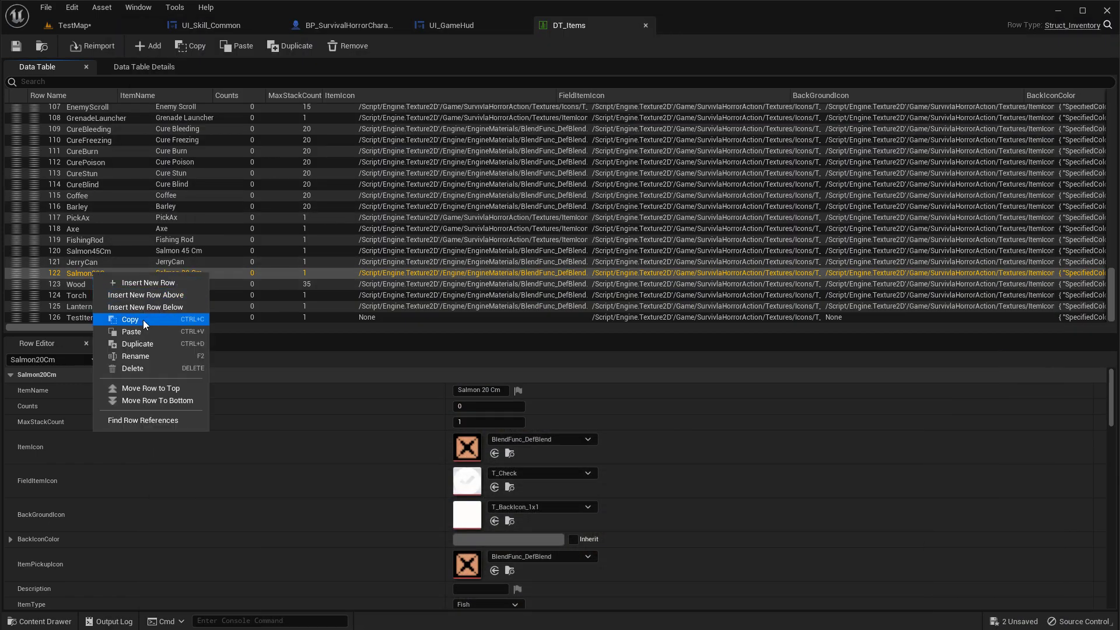
pyautogui.click(142, 344)
pyautogui.rightClick(89, 317)
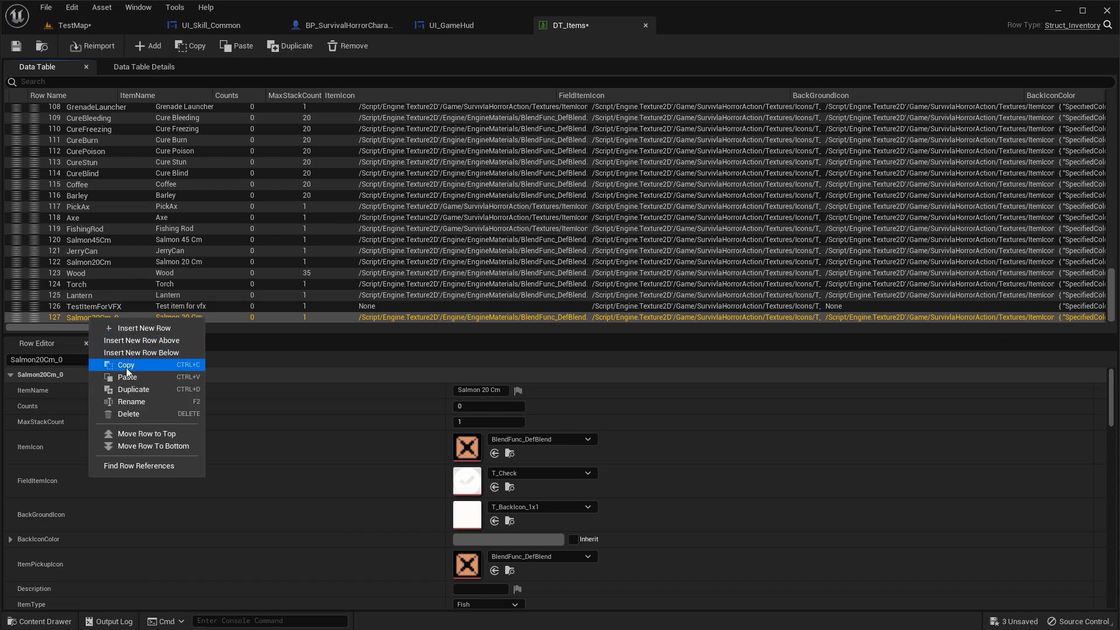
pyautogui.click(132, 392)
pyautogui.hotkey('ctrl', 'v')
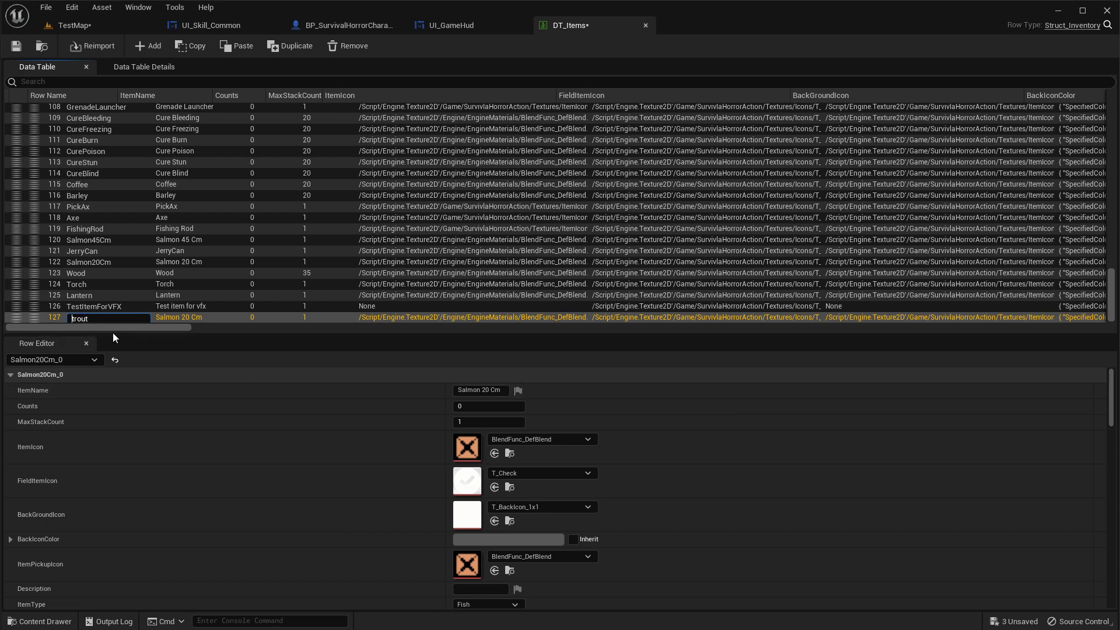
pyautogui.write('T')
pyautogui.moveTo(110, 319); pyautogui.dragTo(10, 317)
# Reuse the new row's name to set its ItemName to "Trout 10 cm".
pyautogui.hotkey('ctrl', 'c')
pyautogui.click(501, 390)
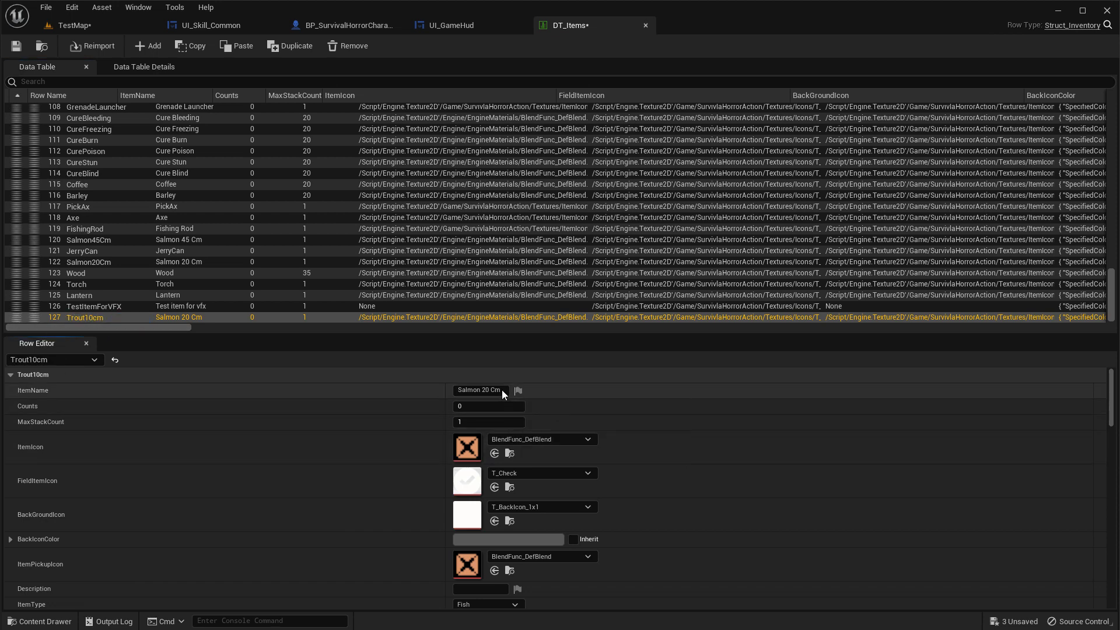
pyautogui.moveTo(502, 389); pyautogui.dragTo(287, 398)
pyautogui.hotkey('ctrl', 'v')
pyautogui.press('Return')
# Review the Trout10cm row's properties, including the available ItemType options.
pyautogui.scroll(-10, 537, 471)
pyautogui.scroll(-10, 537, 469)
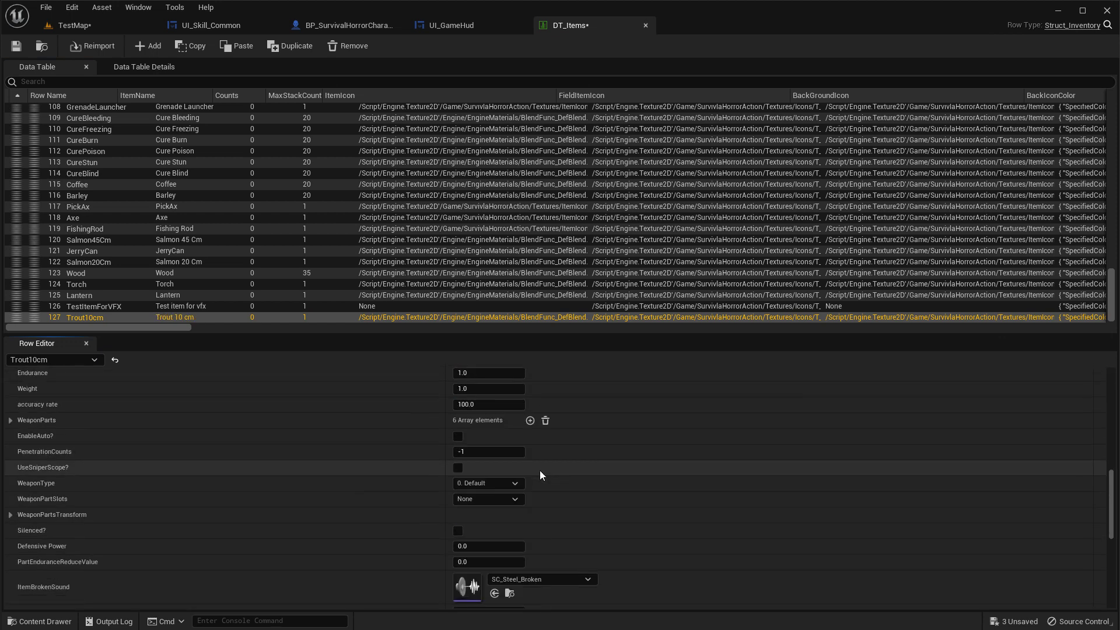
pyautogui.scroll(-5, 539, 476)
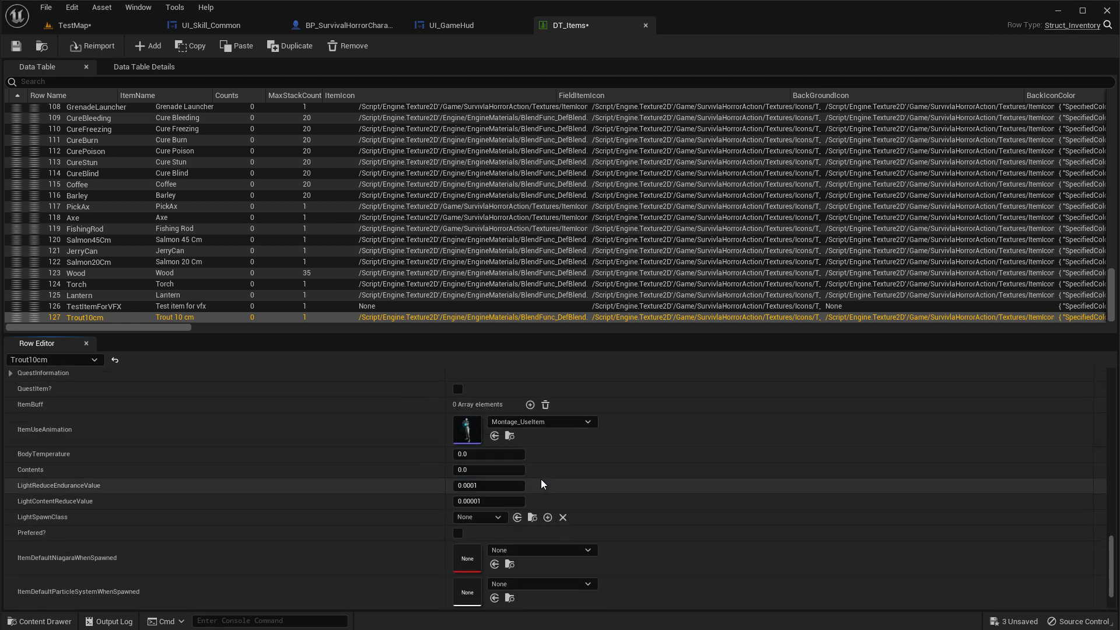
pyautogui.scroll(3, 543, 481)
pyautogui.scroll(10, 539, 482)
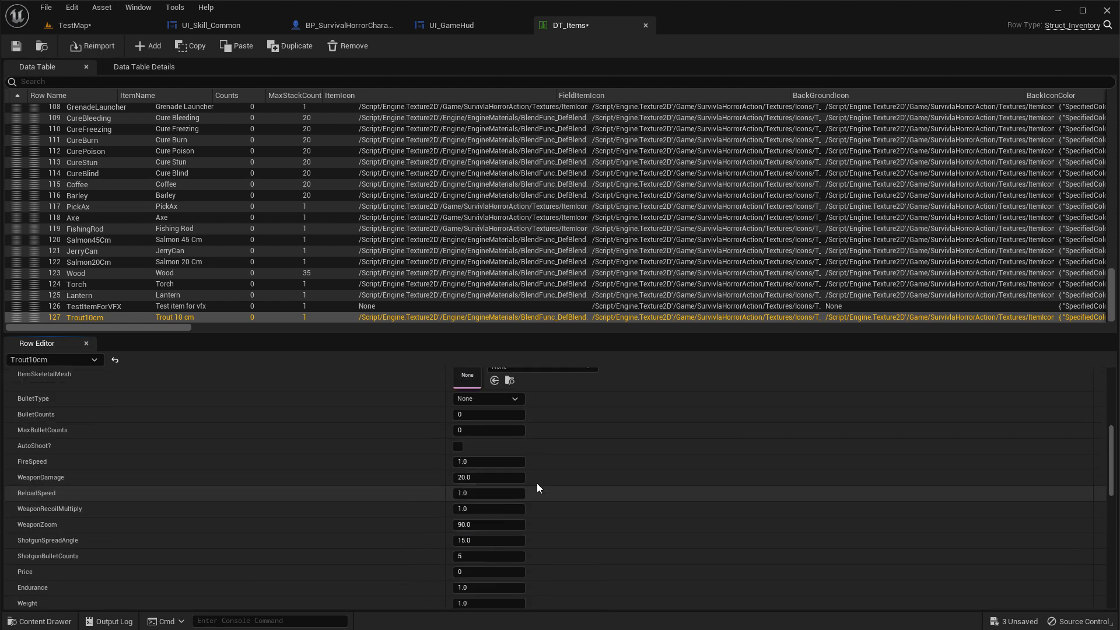
pyautogui.scroll(2, 535, 486)
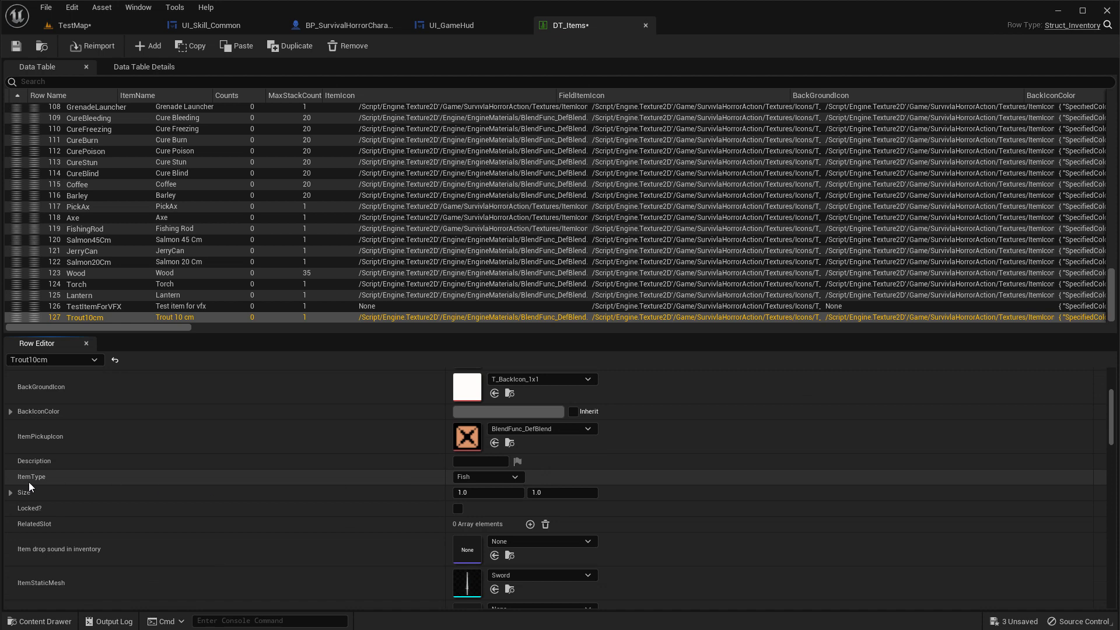
pyautogui.click(515, 477)
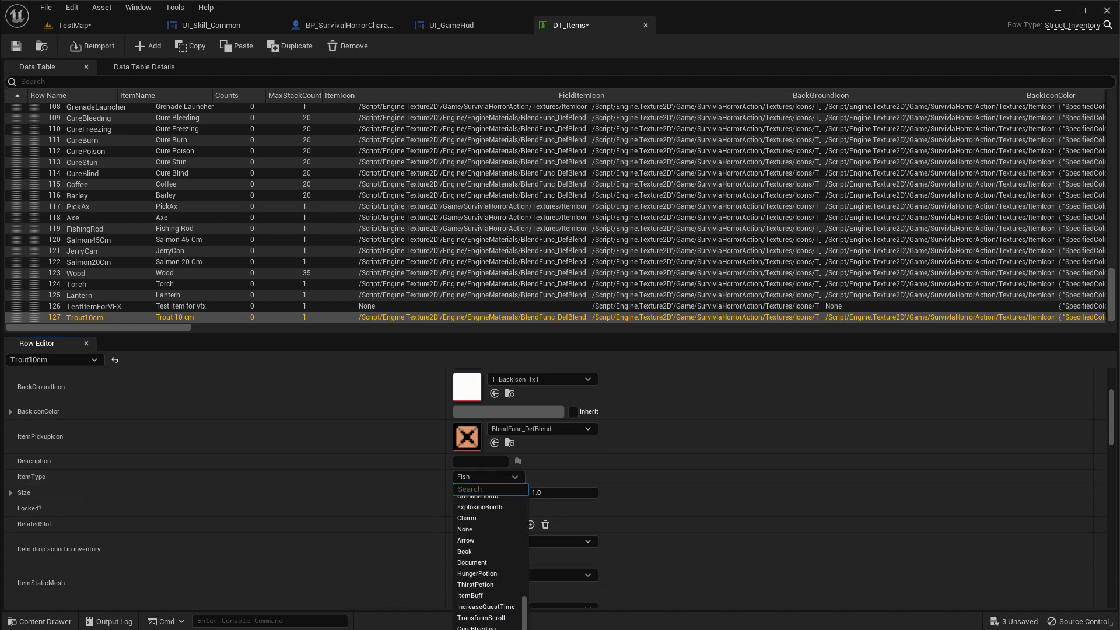
pyautogui.click(687, 454)
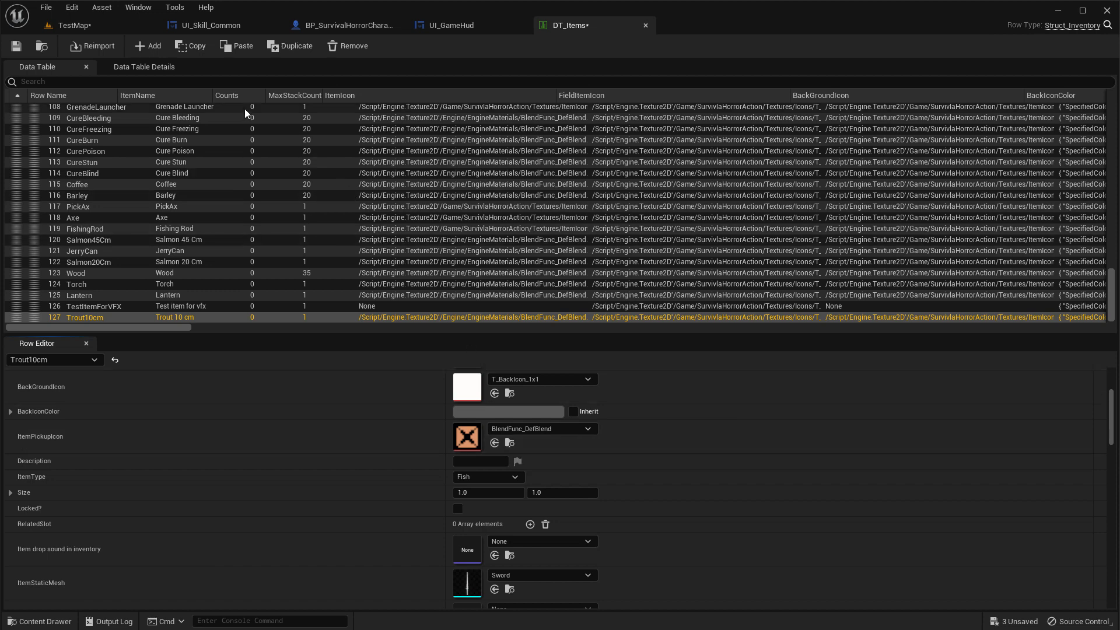
# Set the Trout10cm row's ItemPickupIcon to CameraActor_64x and save the data table.
pyautogui.scroll(3, 378, 428)
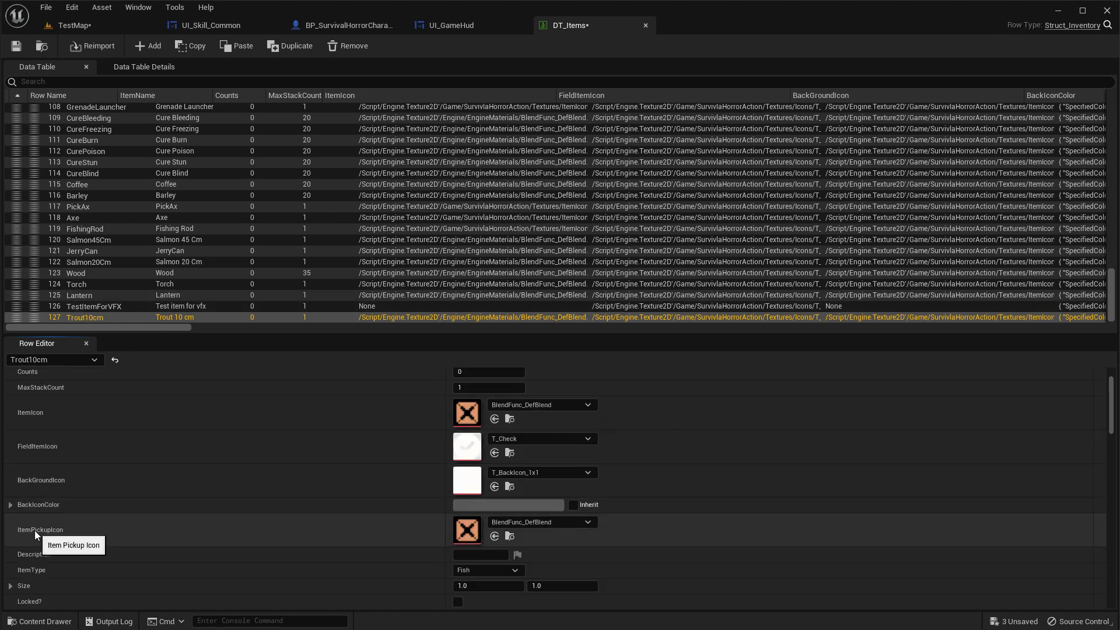
pyautogui.click(530, 523)
pyautogui.scroll(-2, 542, 464)
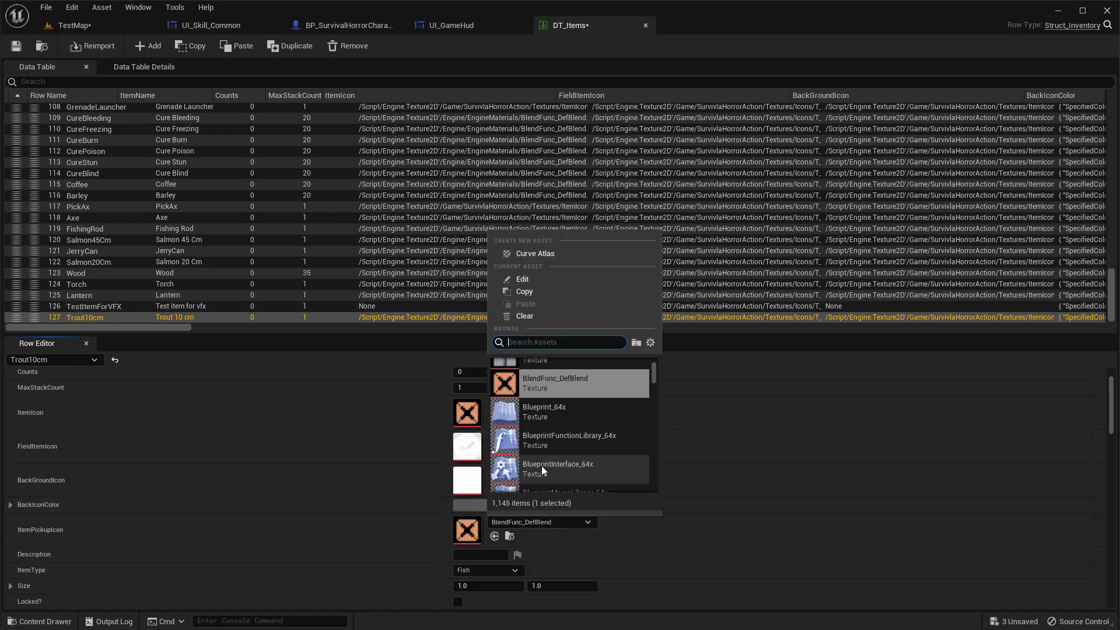
pyautogui.scroll(-5, 543, 460)
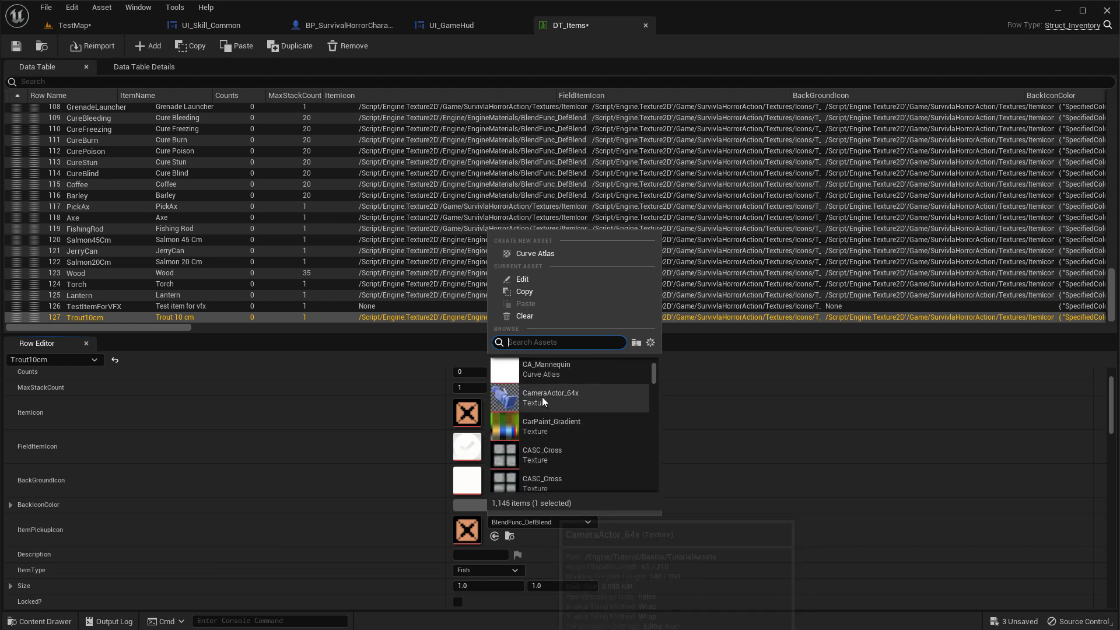
pyautogui.click(560, 398)
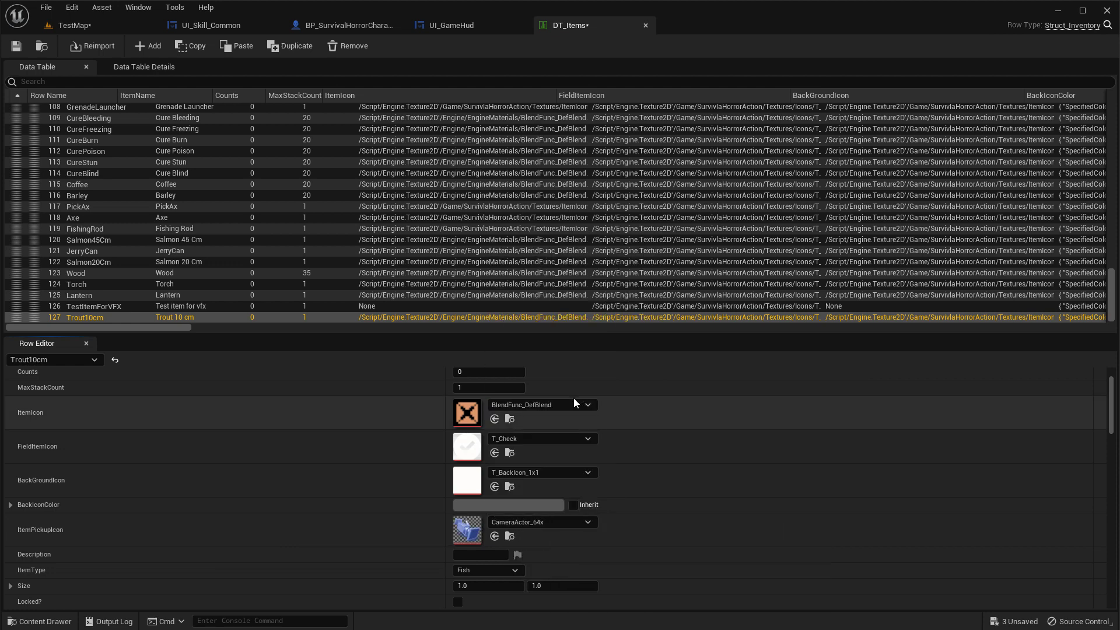
pyautogui.click(16, 46)
# In TestMap, add a second Fish Drop Table entry to BP_FishingZone and set the Salmon20Cm entry's DropRate to 0.
pyautogui.click(88, 27)
pyautogui.moveTo(351, 283); pyautogui.dragTo(323, 284, button='right')
pyautogui.click(354, 283)
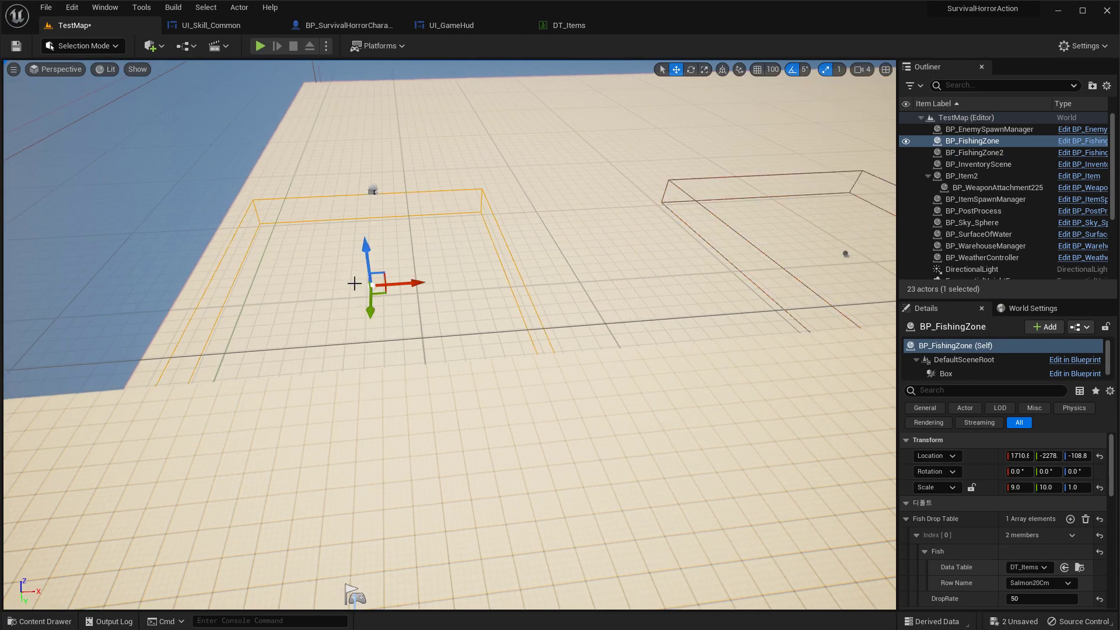
pyautogui.click(1070, 518)
pyautogui.scroll(-4, 1044, 502)
pyautogui.click(1037, 468)
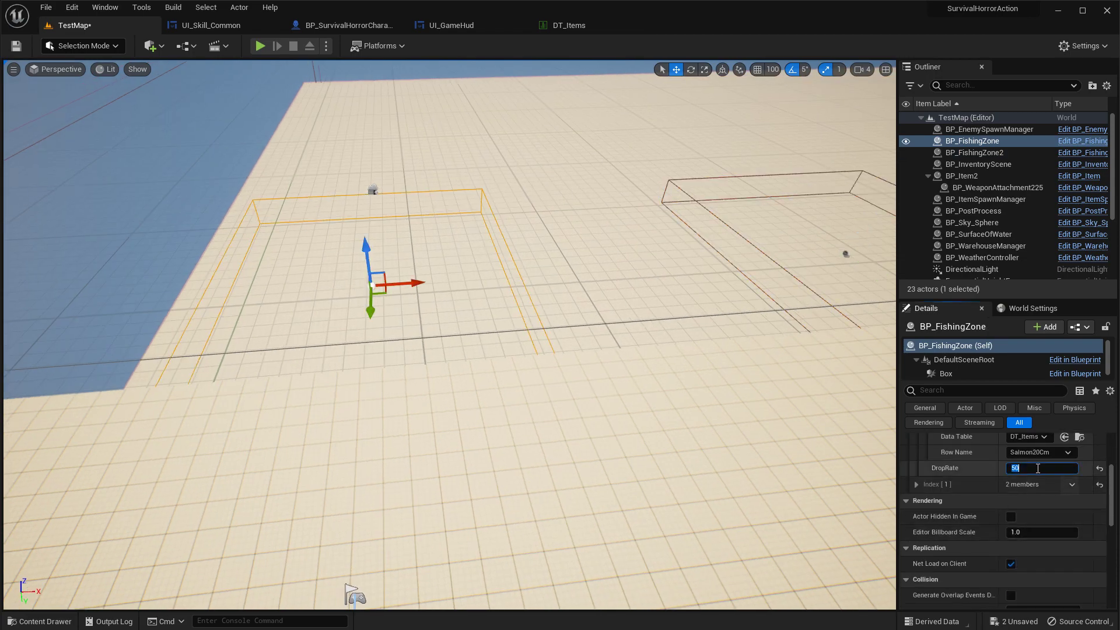
pyautogui.write('0')
pyautogui.press('Return')
# Assign the Trout10cm row to the new Fish Drop Table entry and set its DropRate to 100.
pyautogui.click(919, 485)
pyautogui.scroll(-1, 927, 487)
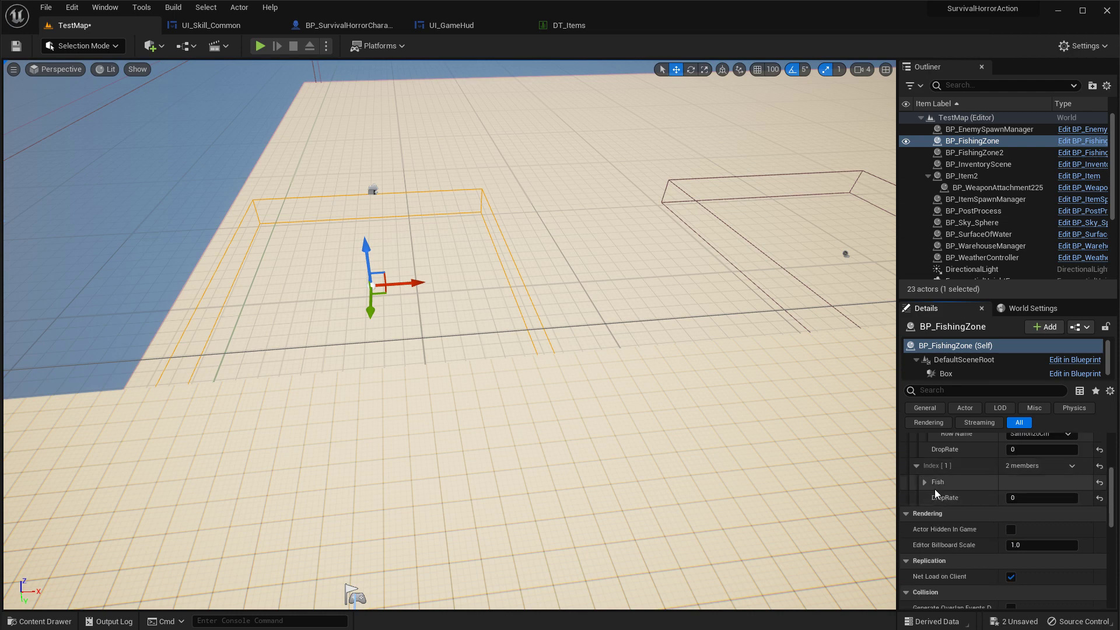
pyautogui.click(925, 482)
pyautogui.click(1022, 511)
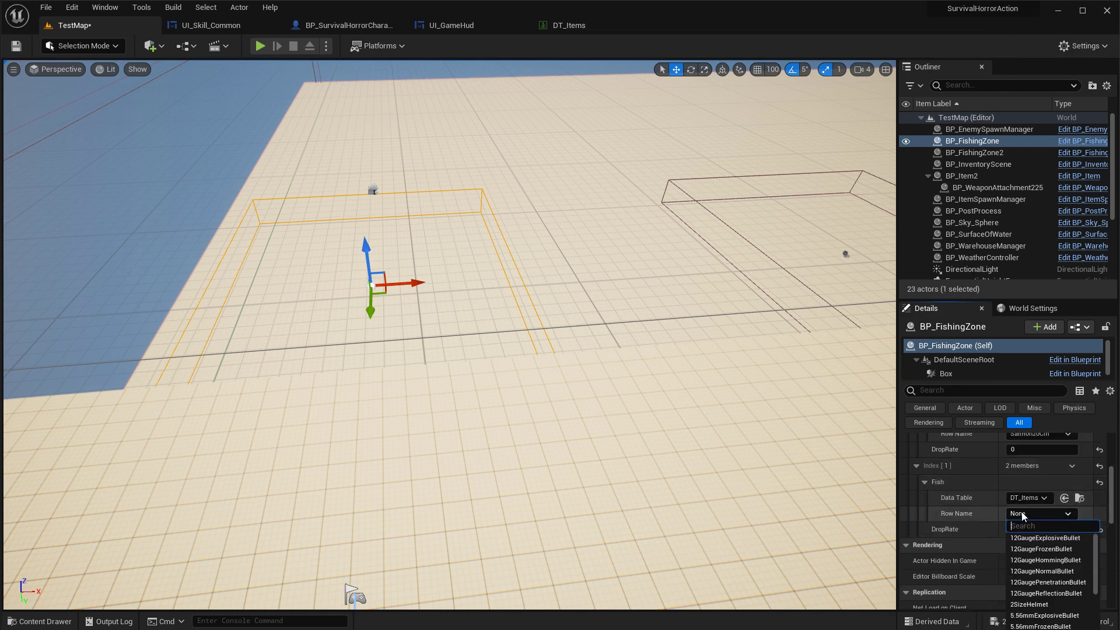
pyautogui.write('to')
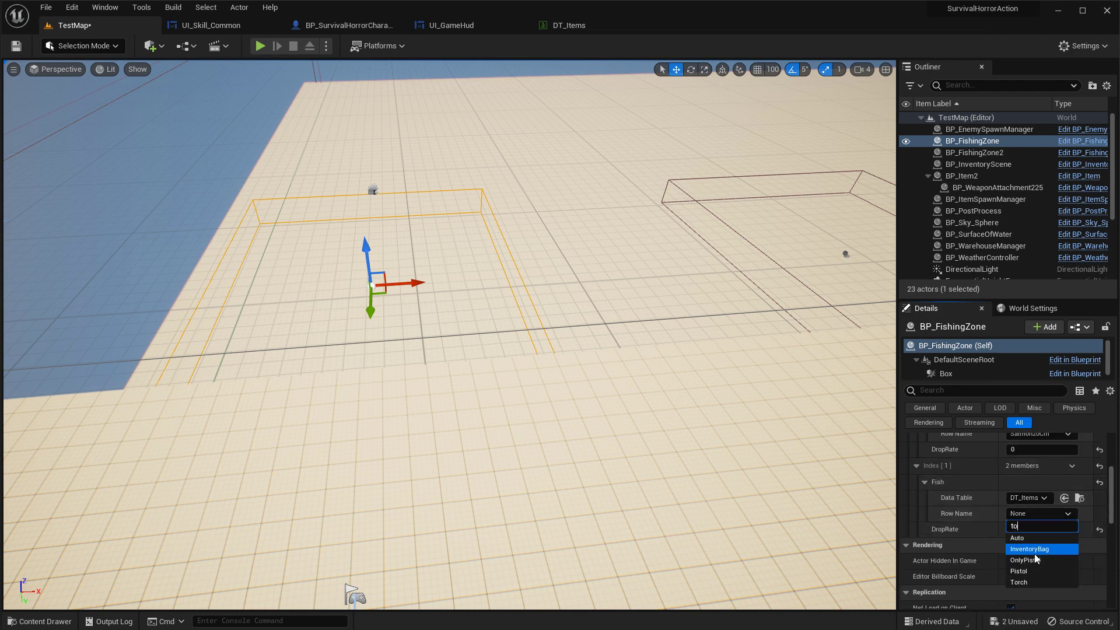
pyautogui.press('BackSpace')
pyautogui.write('u')
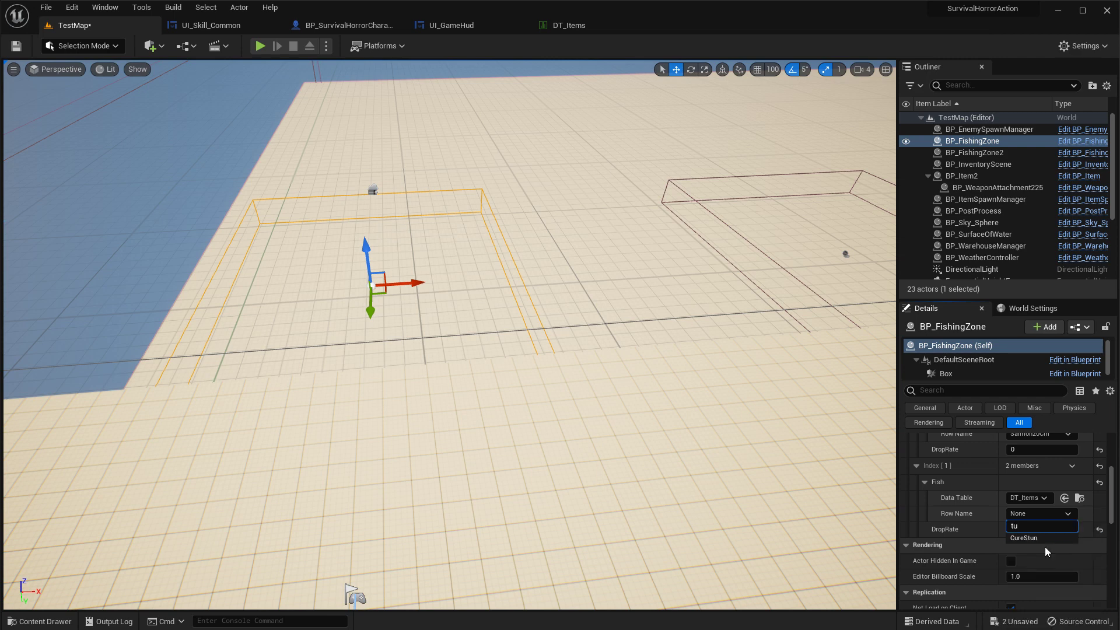
pyautogui.press('BackSpace')
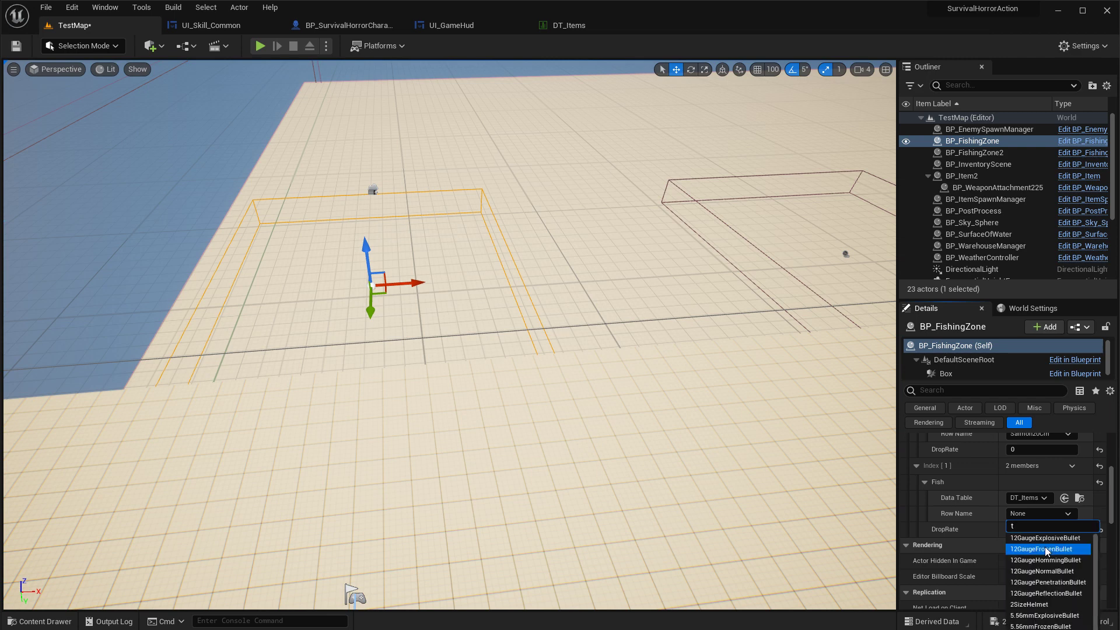
pyautogui.write('r')
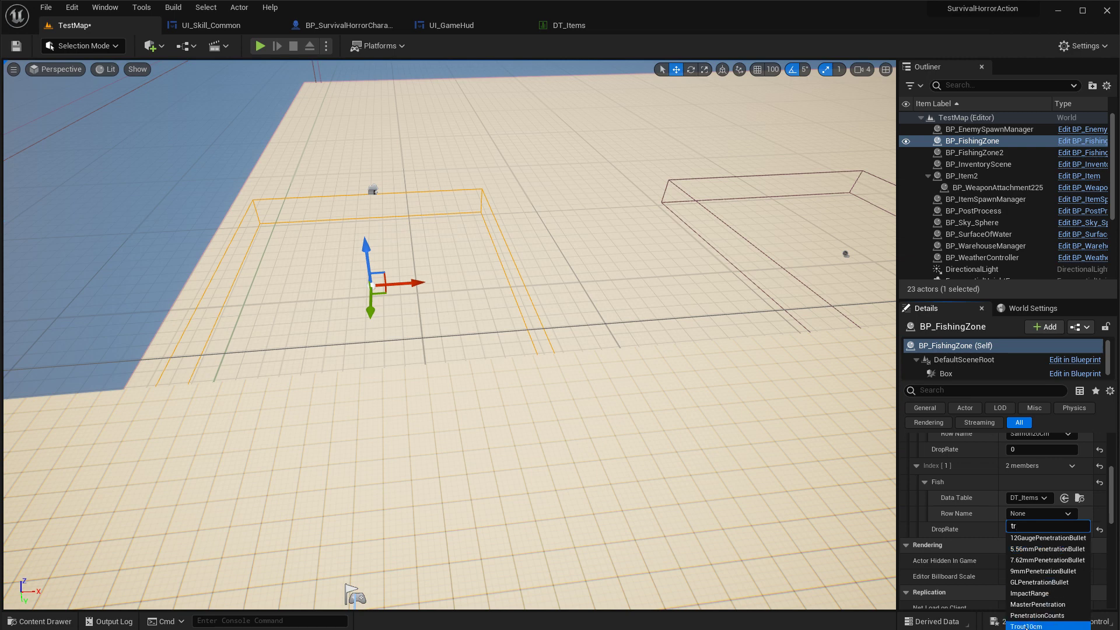
pyautogui.click(1026, 626)
pyautogui.click(1013, 528)
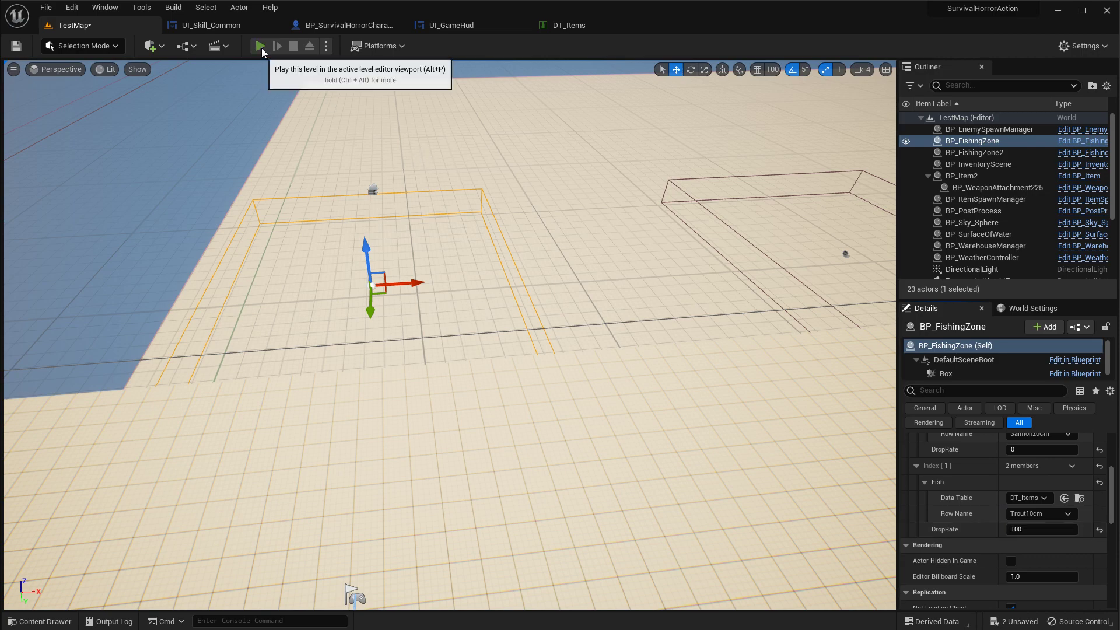
# Play the level, pick up the fishing rod and equip it from the inventory.
pyautogui.click(260, 45)
pyautogui.press('w')
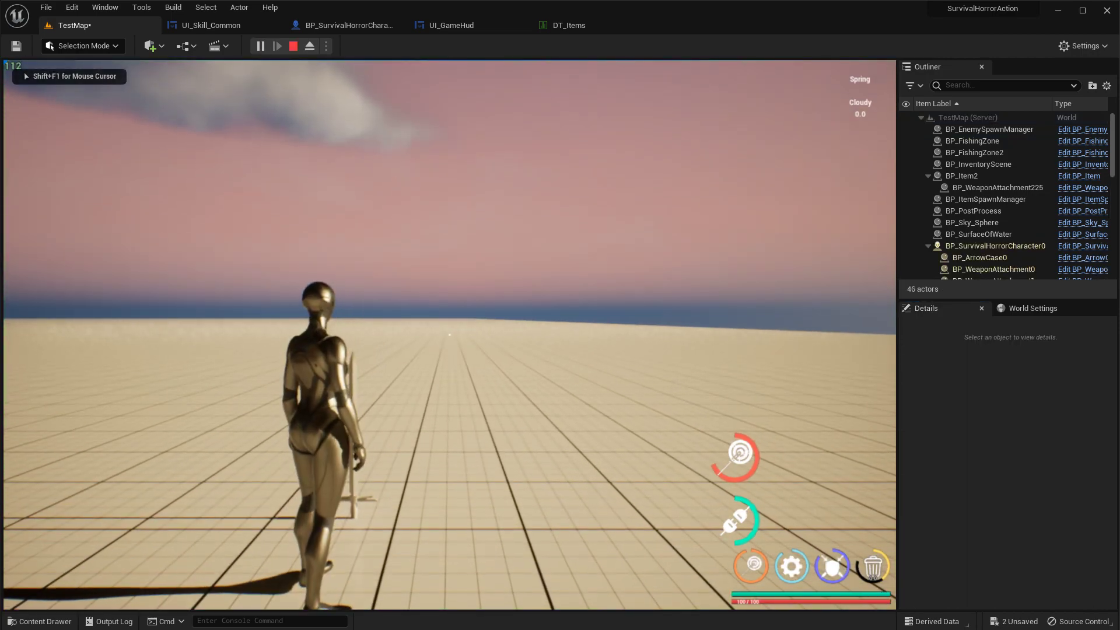
pyautogui.press('w')
pyautogui.press('e')
pyautogui.press('Tab')
pyautogui.rightClick(687, 280)
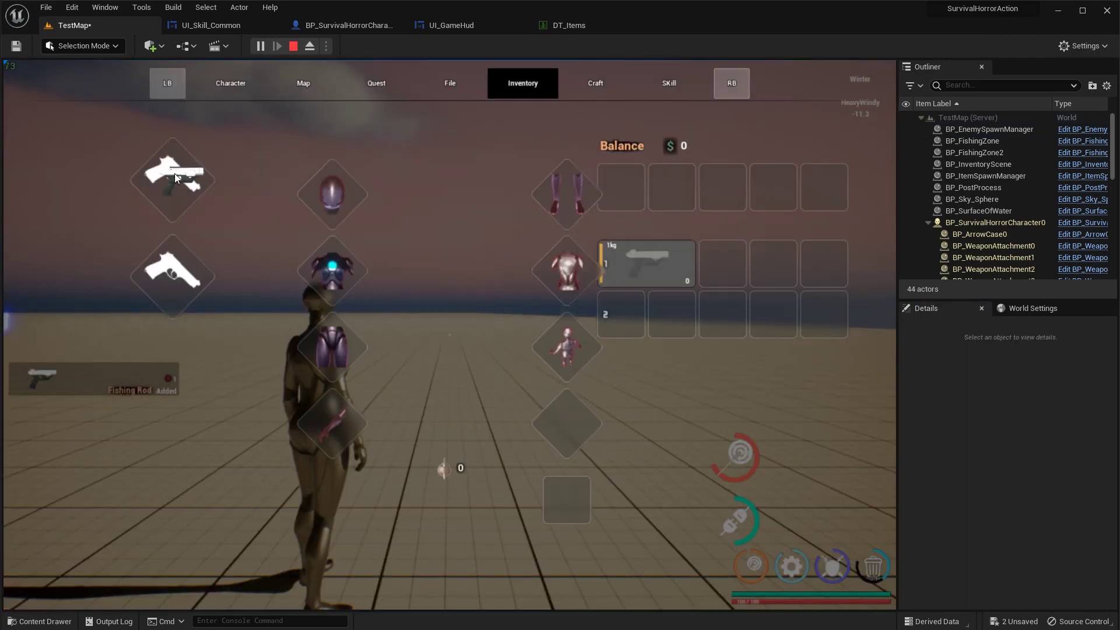
pyautogui.press('Tab')
pyautogui.press('1')
# Run to the fishing zone, cast the rod and reel in a fish.
pyautogui.hotkey('shift', 'w')
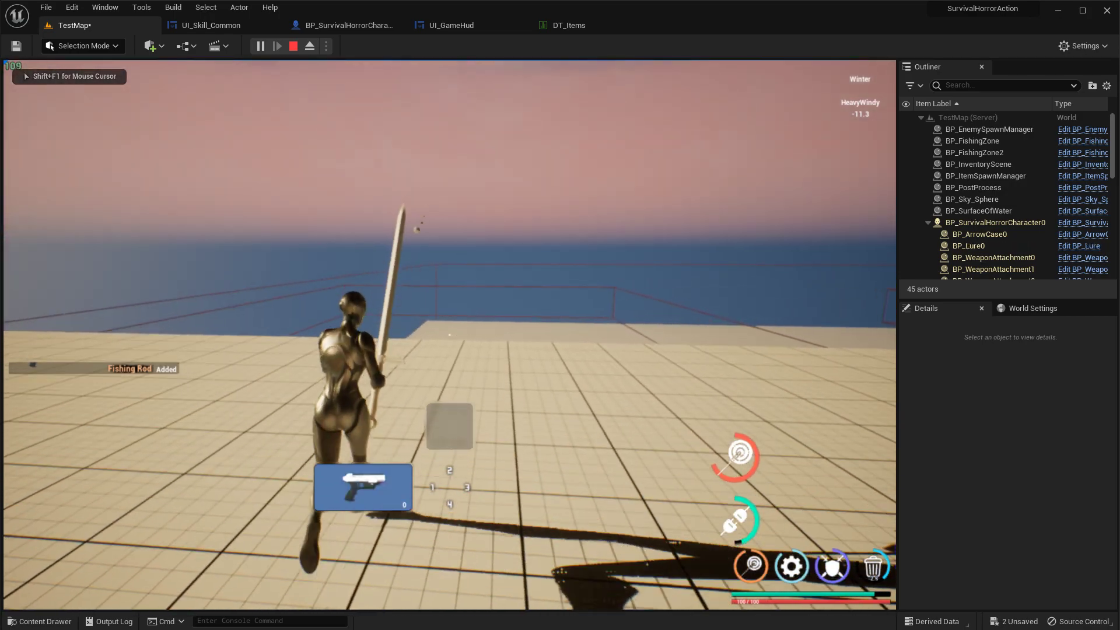
pyautogui.click(450, 335)
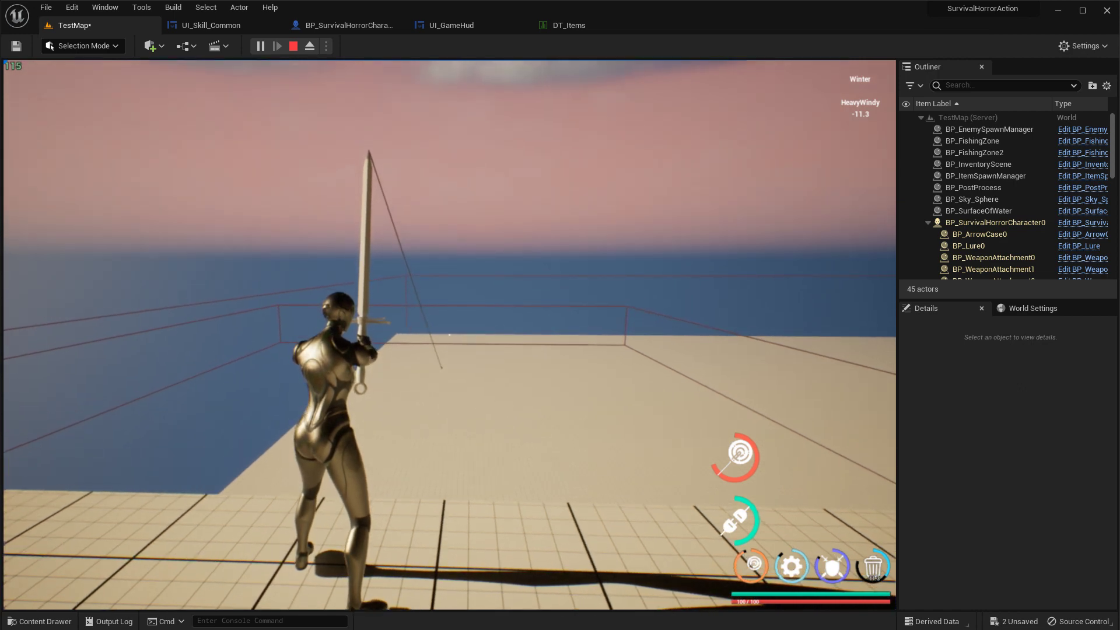
pyautogui.click(449, 335)
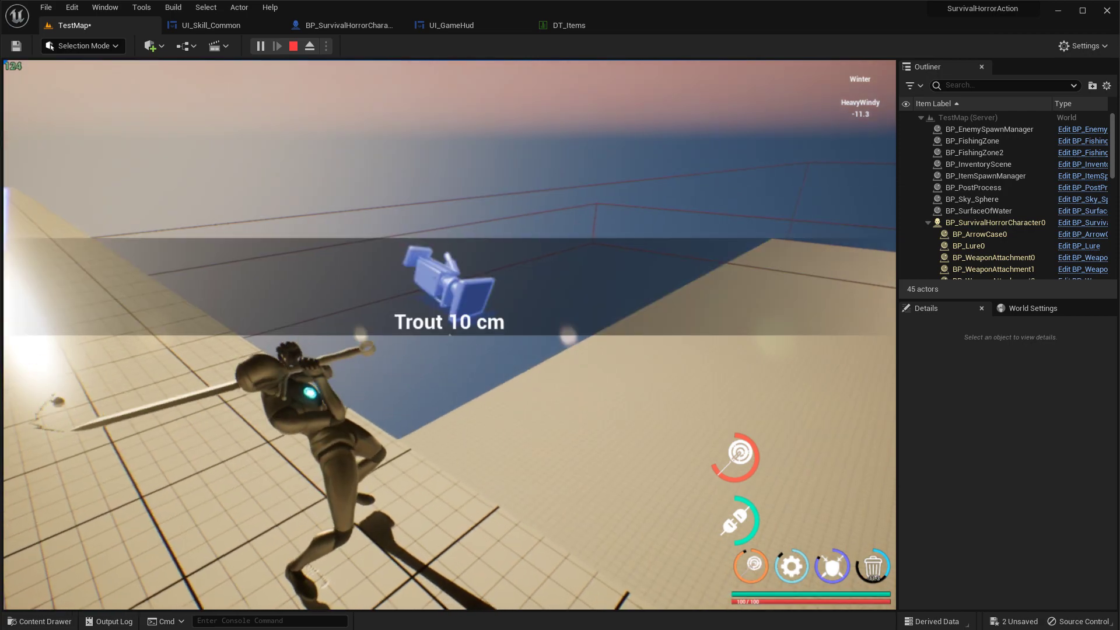
# Release the mouse from the game and review the Trout10cm row in DT_Items.
pyautogui.hotkey('shift', 'F1')
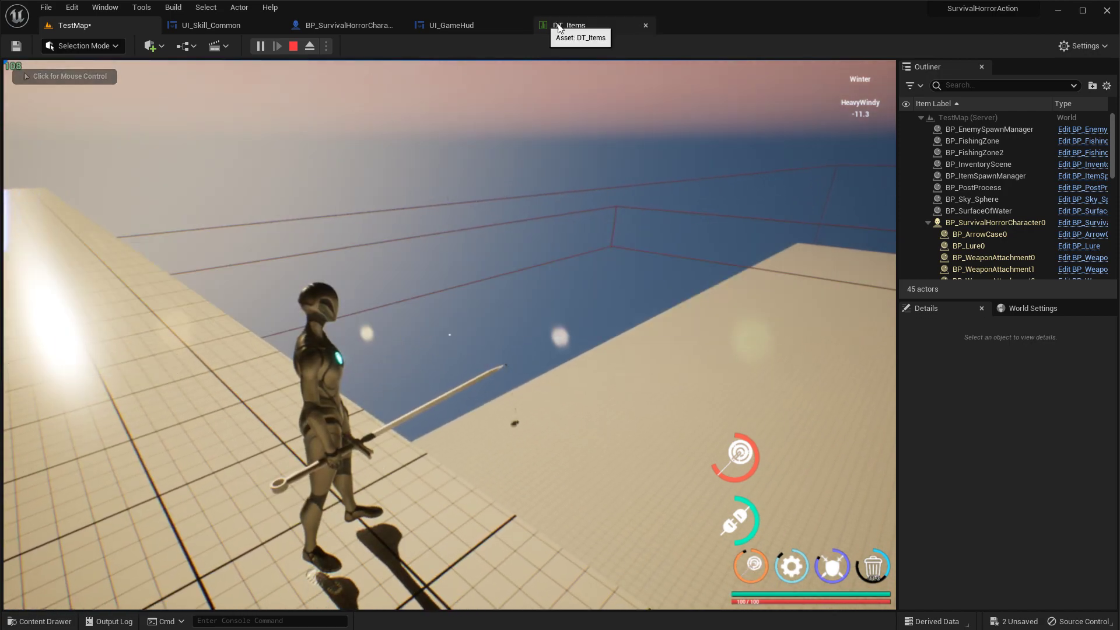
pyautogui.click(558, 26)
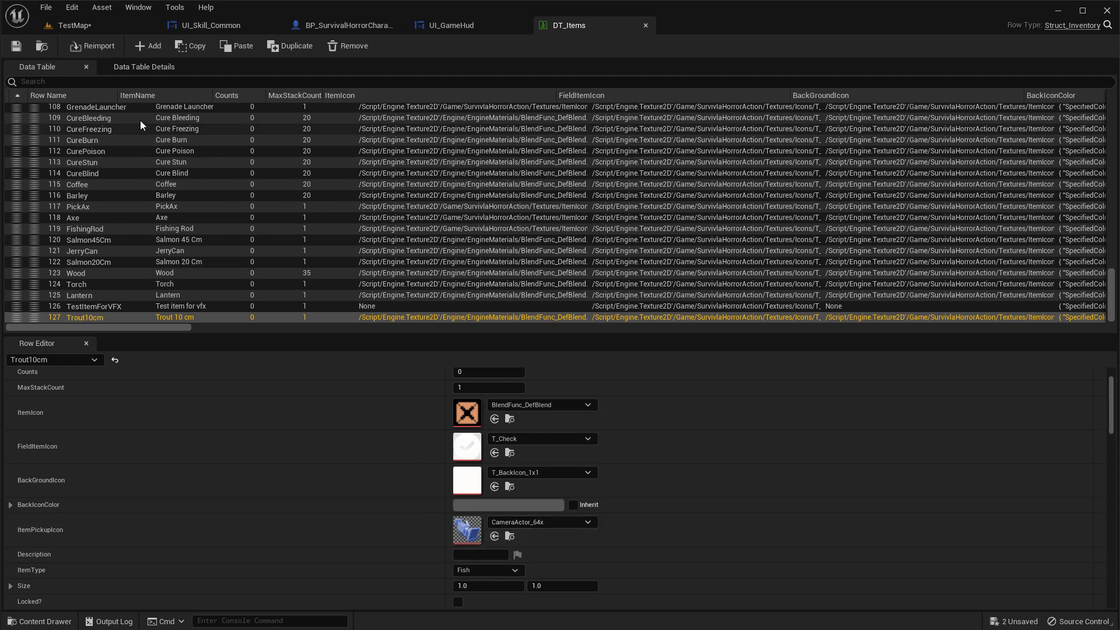
pyautogui.click(87, 27)
pyautogui.moveTo(415, 237); pyautogui.dragTo(386, 266, button='right')
pyautogui.hotkey('ctrl', 'space')
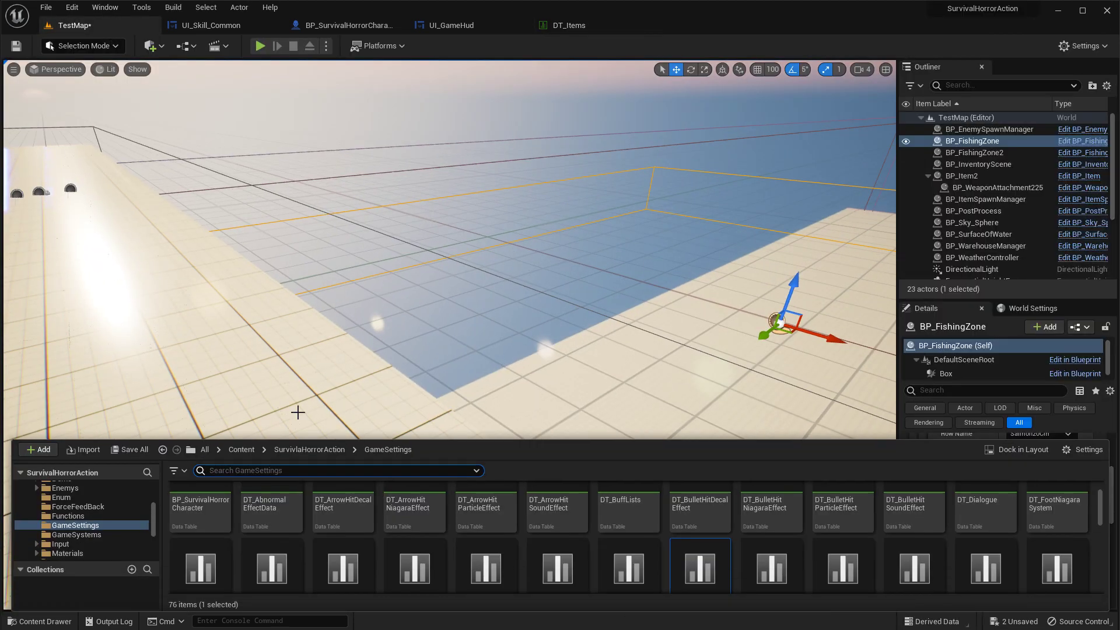
pyautogui.moveTo(300, 439); pyautogui.dragTo(300, 322)
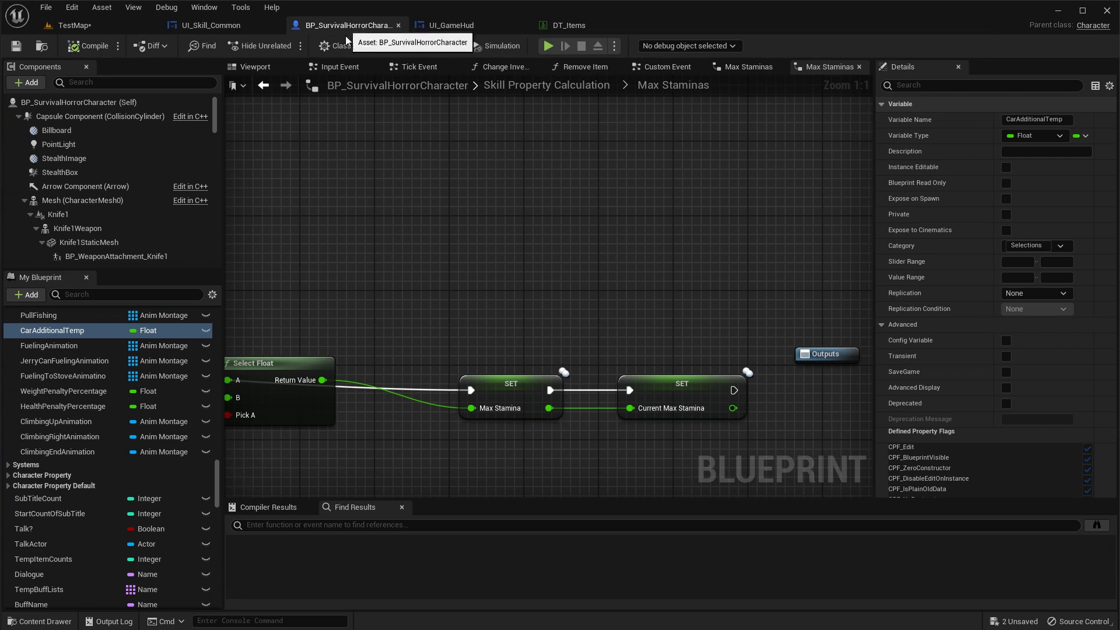
# Open the Montage_Fishing animation montage assigned to the Fishing variable in BP_SurvivalHorrorCharacter.
pyautogui.click(347, 26)
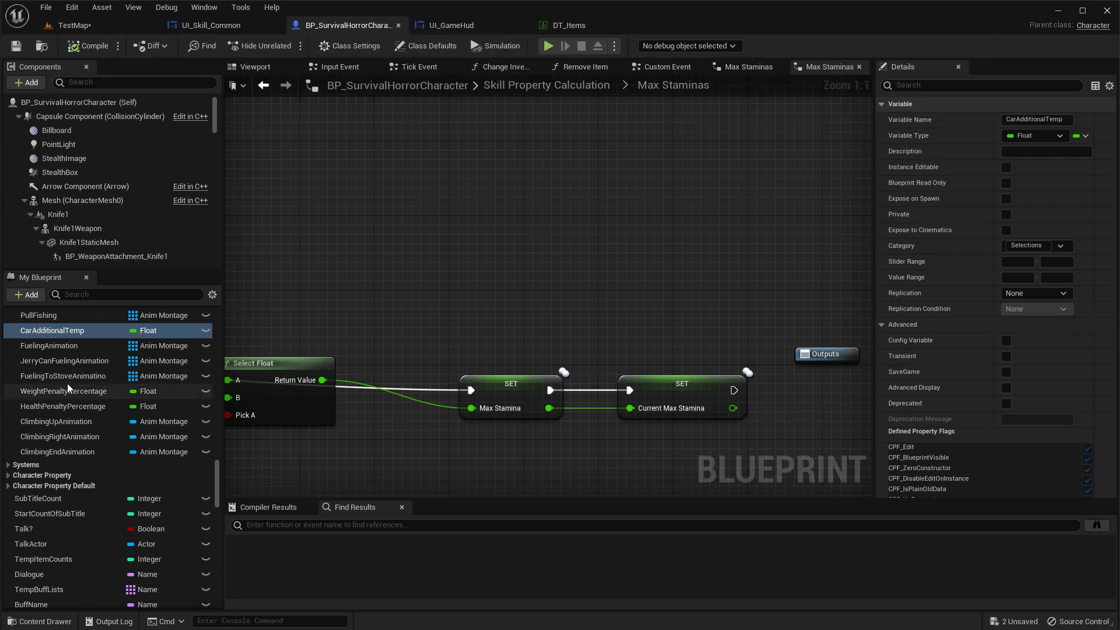
pyautogui.click(41, 345)
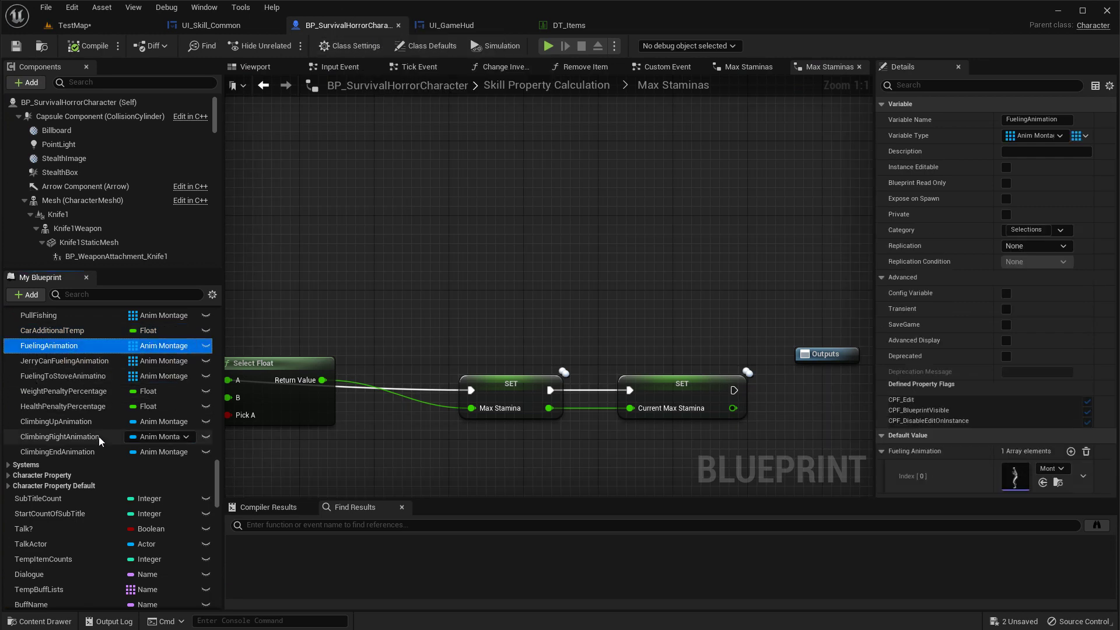
pyautogui.scroll(3, 97, 441)
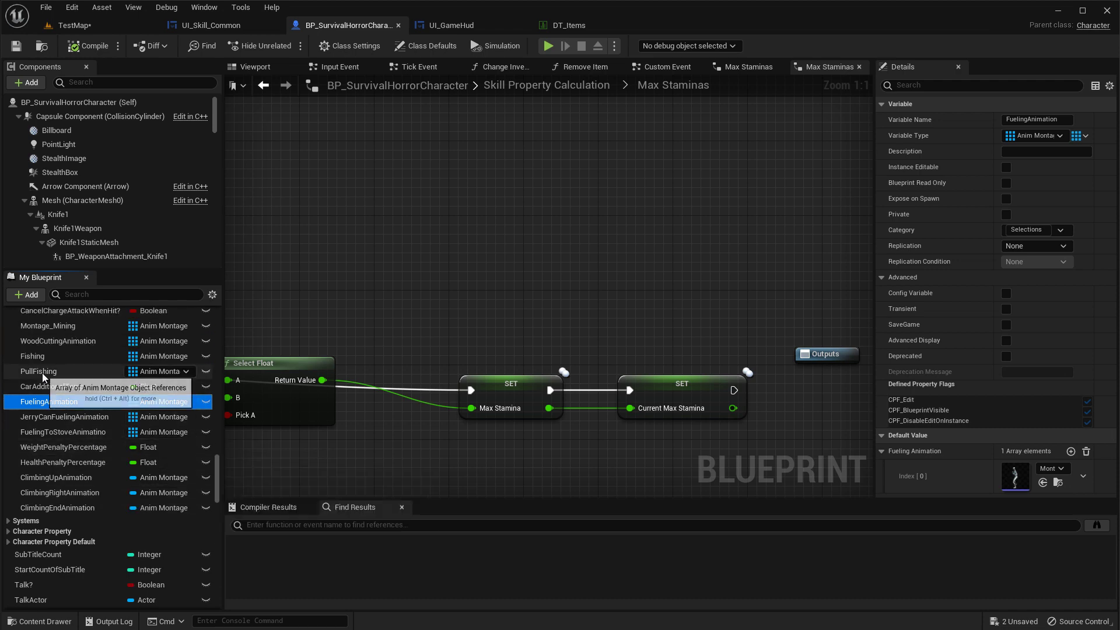
pyautogui.click(122, 360)
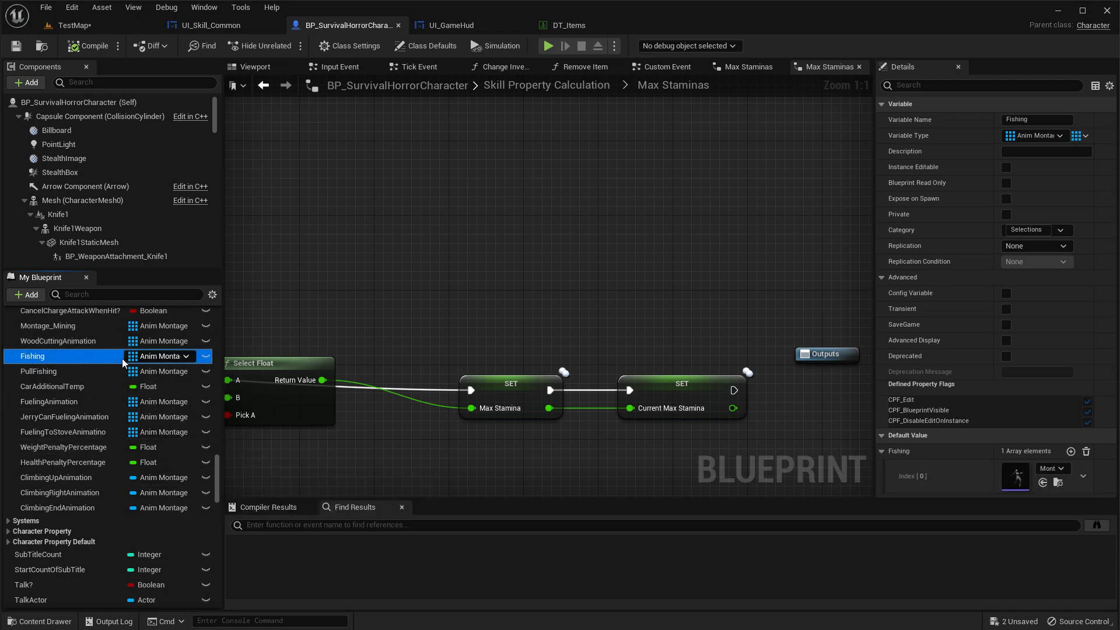
pyautogui.click(1057, 482)
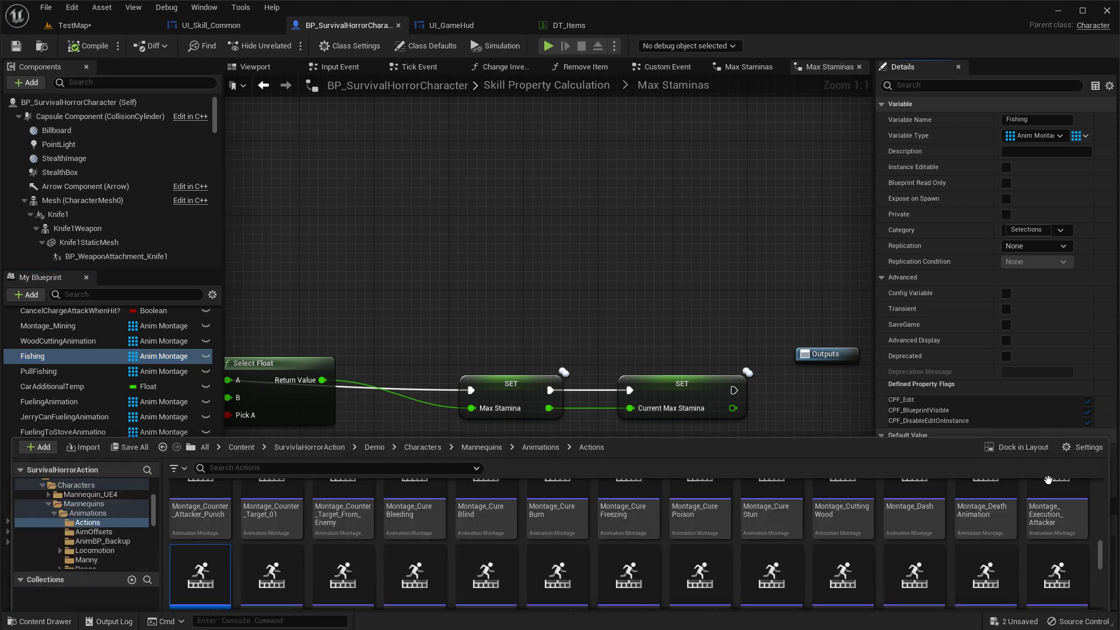
pyautogui.scroll(-4, 208, 550)
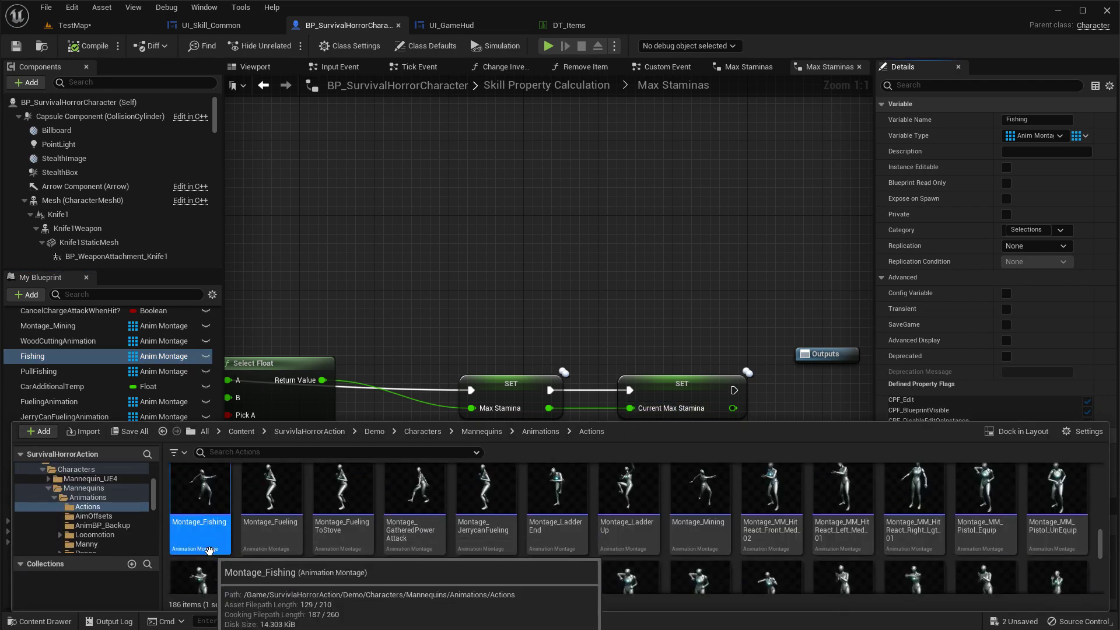
pyautogui.doubleClick(204, 501)
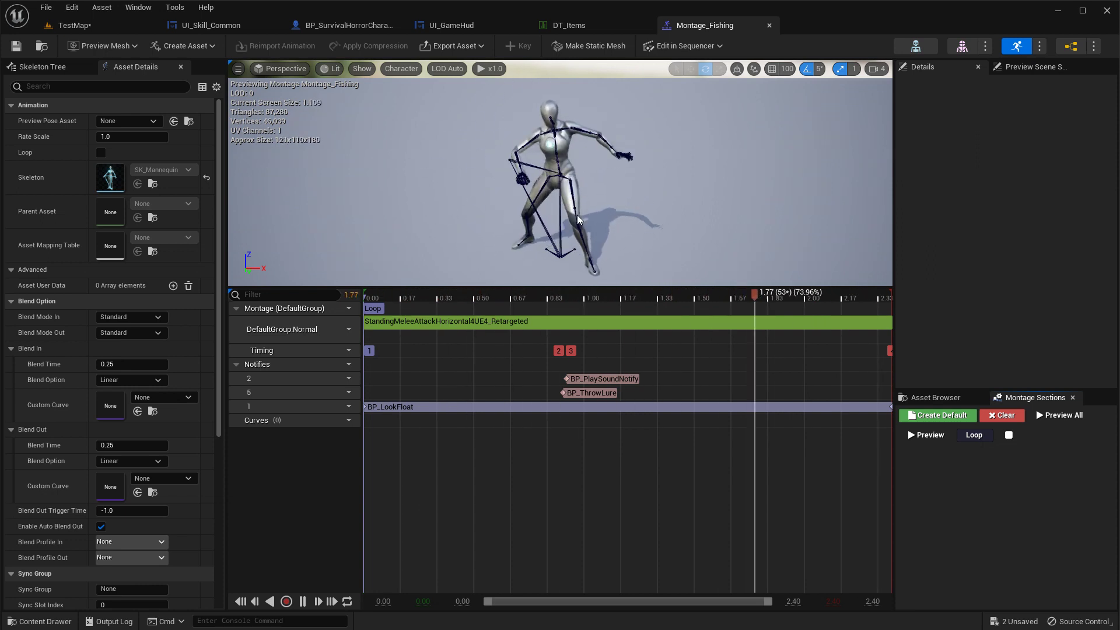
# Open the StandingMeleeAttackHorizontal4UE4_Retargeted sequence used in the fishing montage, turn on EnableRootMotion and close the sequence.
pyautogui.click(487, 321)
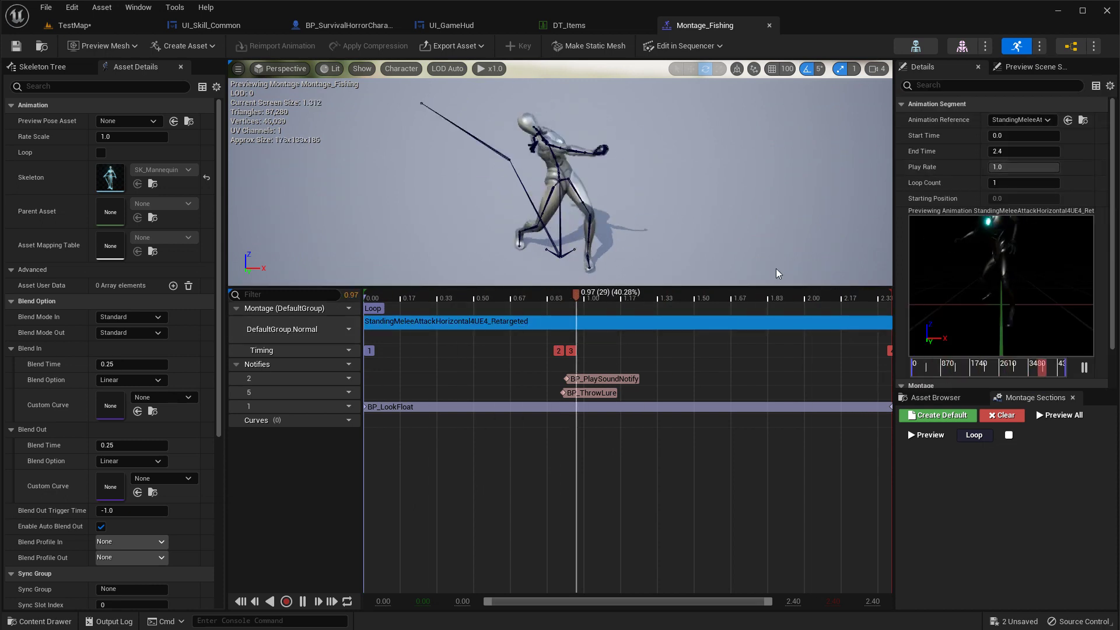
pyautogui.click(1085, 122)
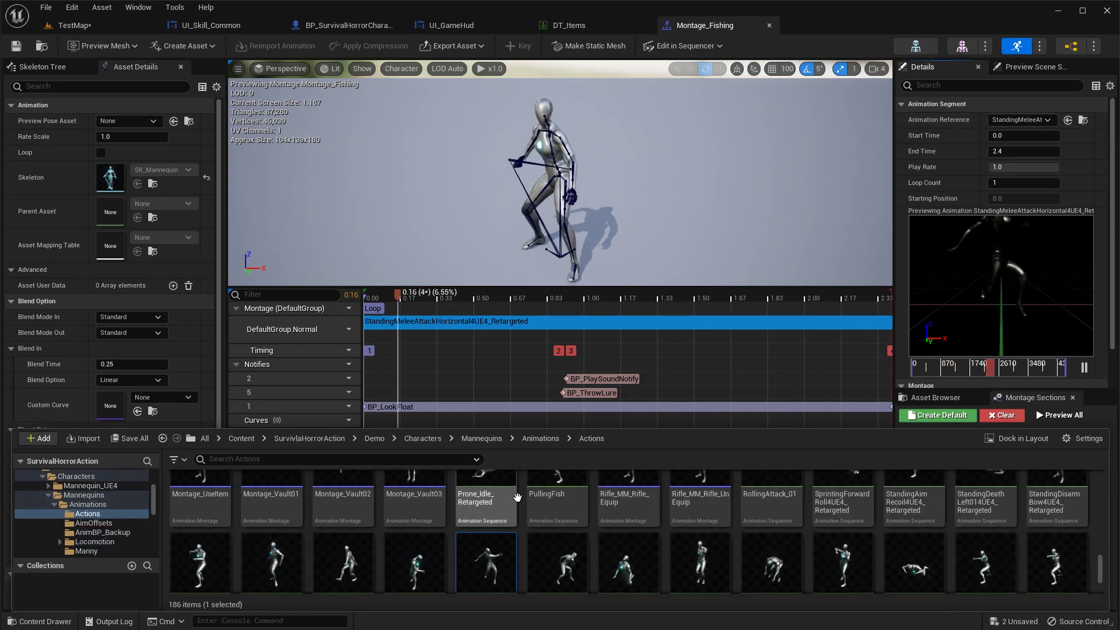
pyautogui.doubleClick(478, 541)
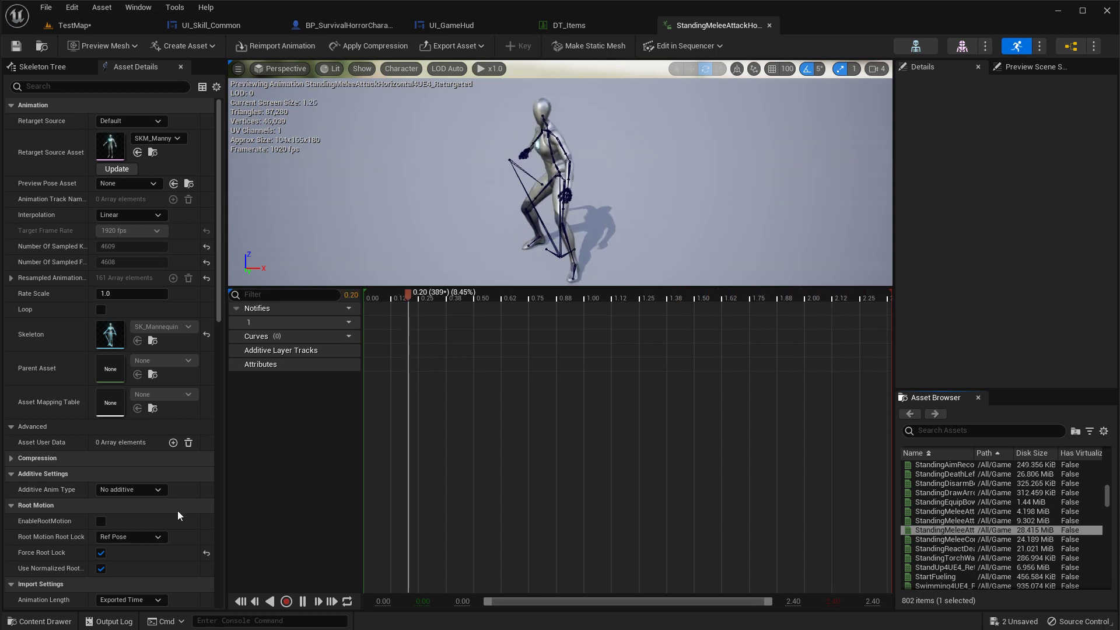
pyautogui.click(101, 519)
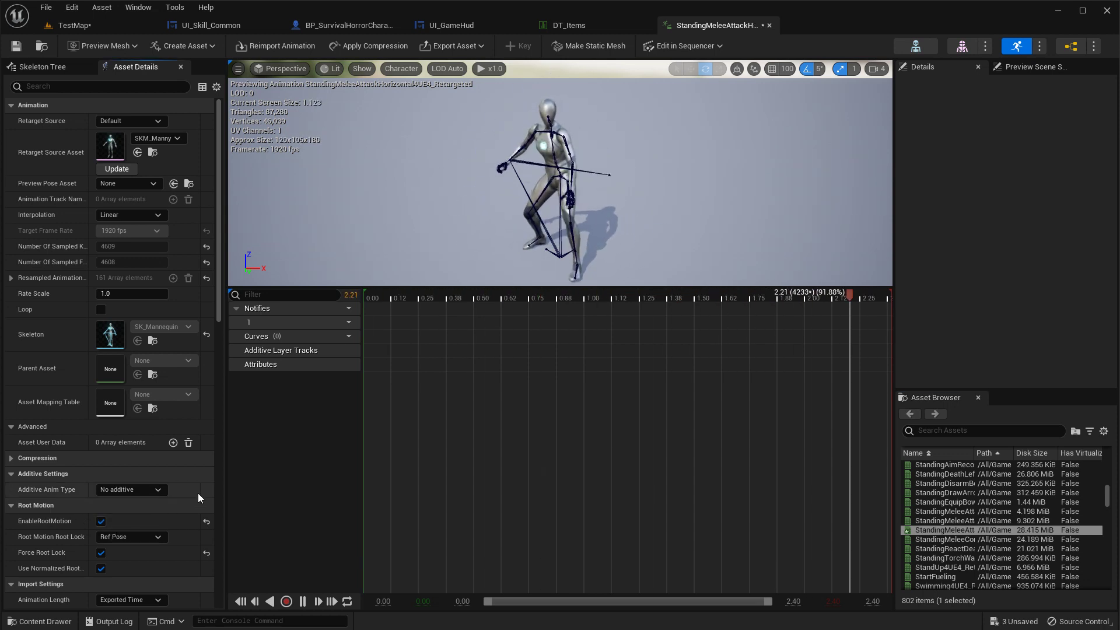
pyautogui.middleClick(723, 23)
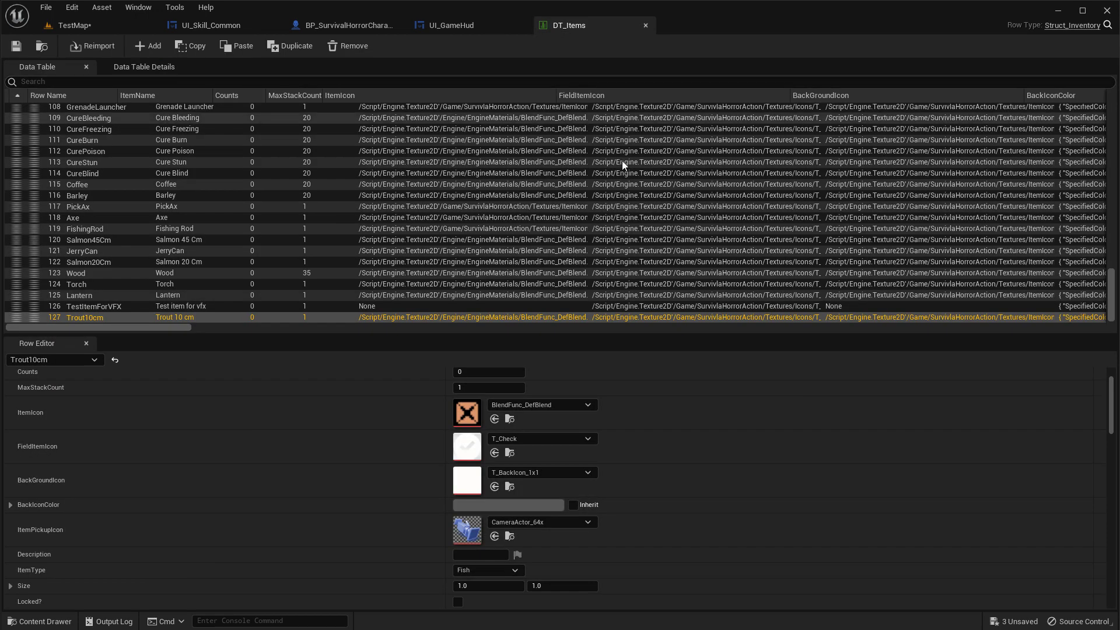
# Open the Montage_PullFishing animation montage assigned to the PullFishing variable in BP_SurvivalHorrorCharacter.
pyautogui.click(357, 26)
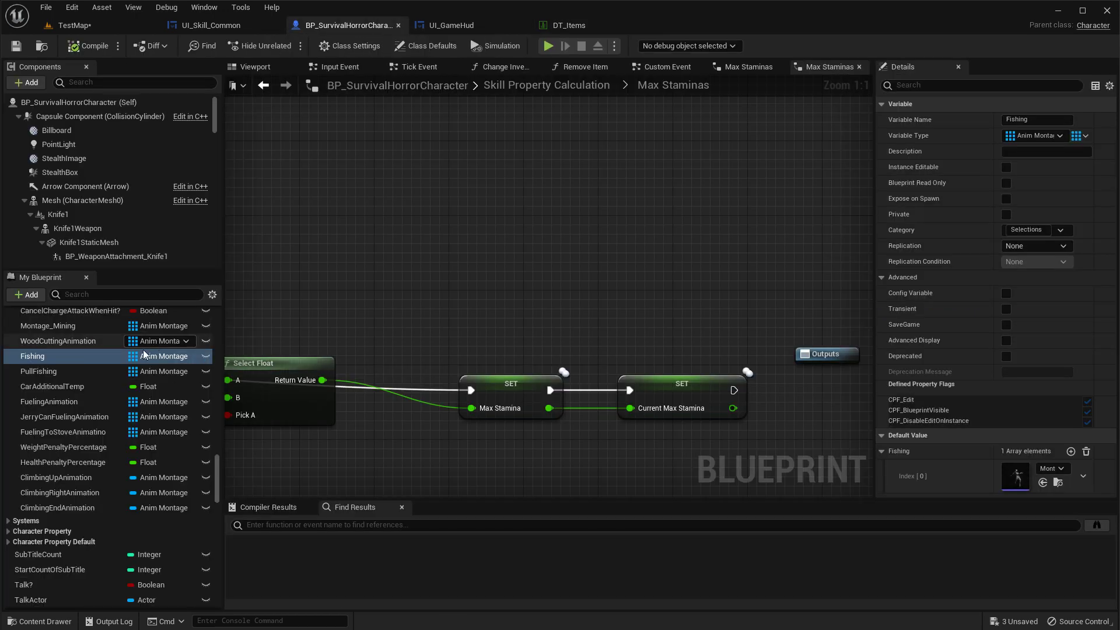
pyautogui.click(36, 372)
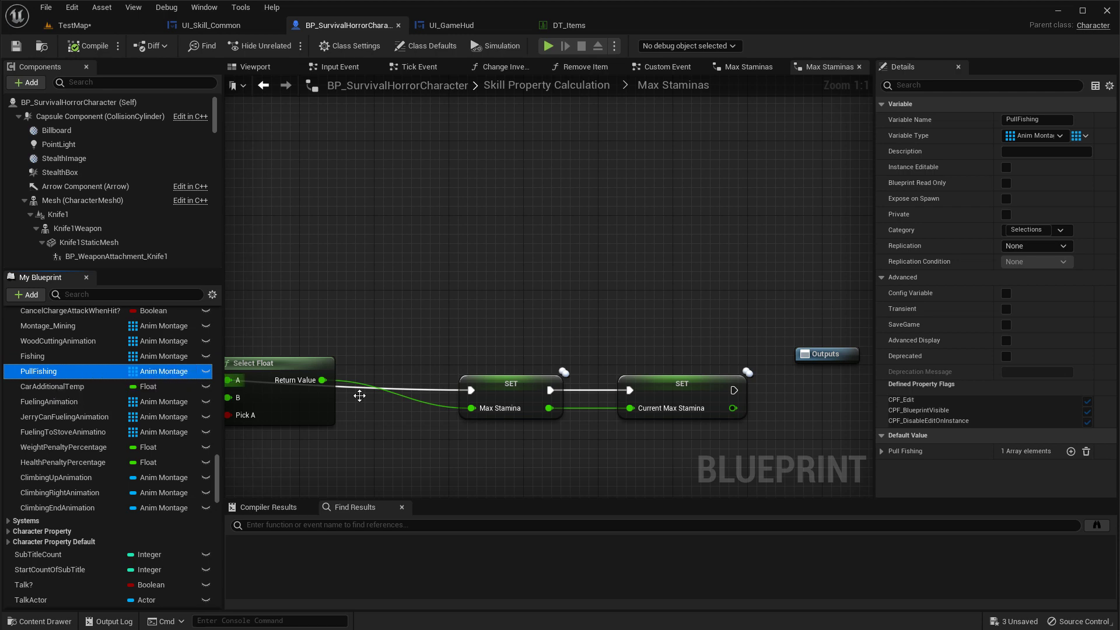
pyautogui.click(881, 451)
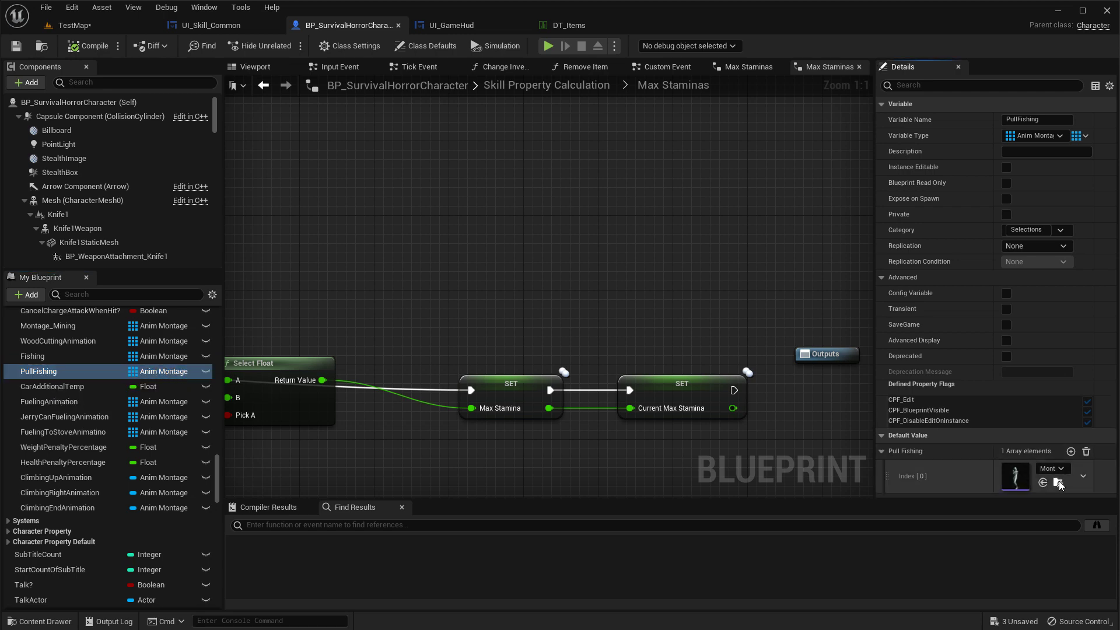
pyautogui.click(1059, 485)
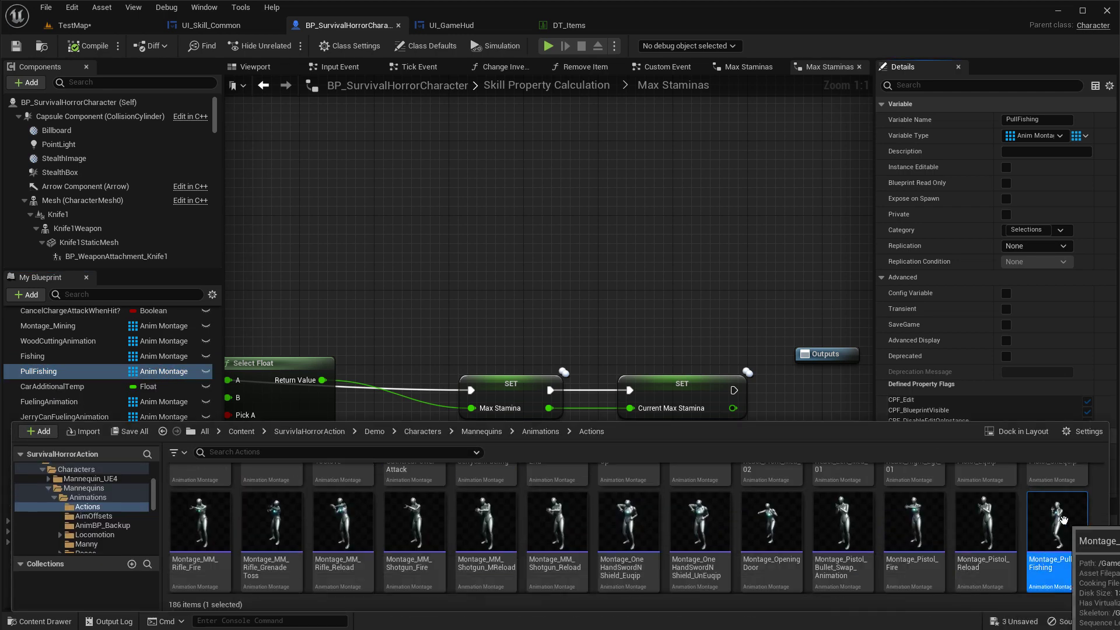
pyautogui.doubleClick(1059, 521)
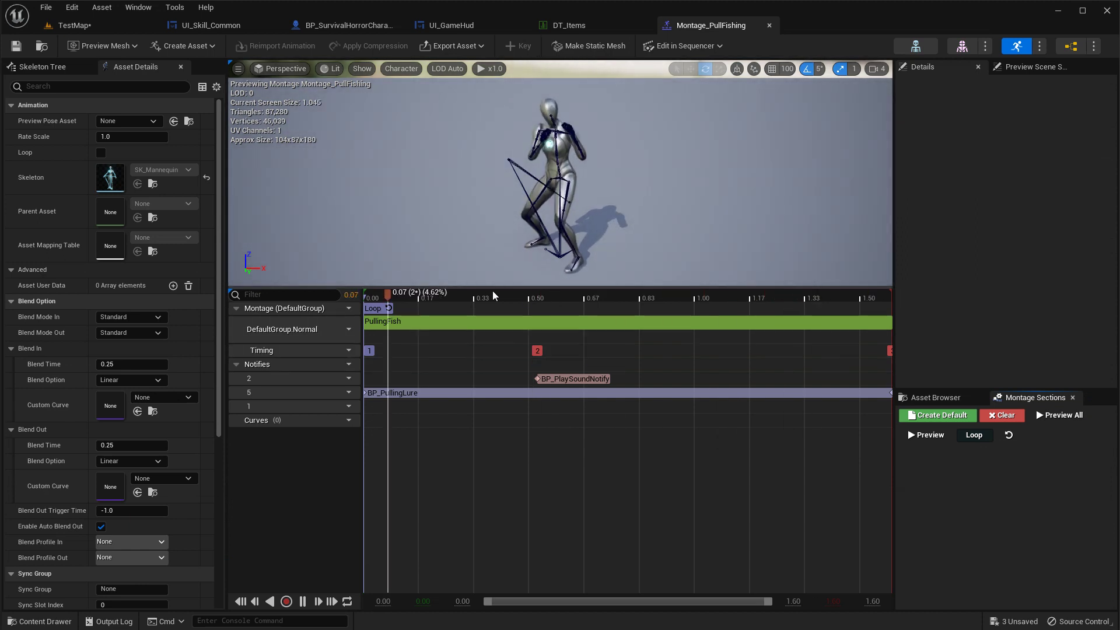
# Open the montage's PullingFish sequence to check its root motion settings, then close it and the DT_Items table.
pyautogui.click(432, 295)
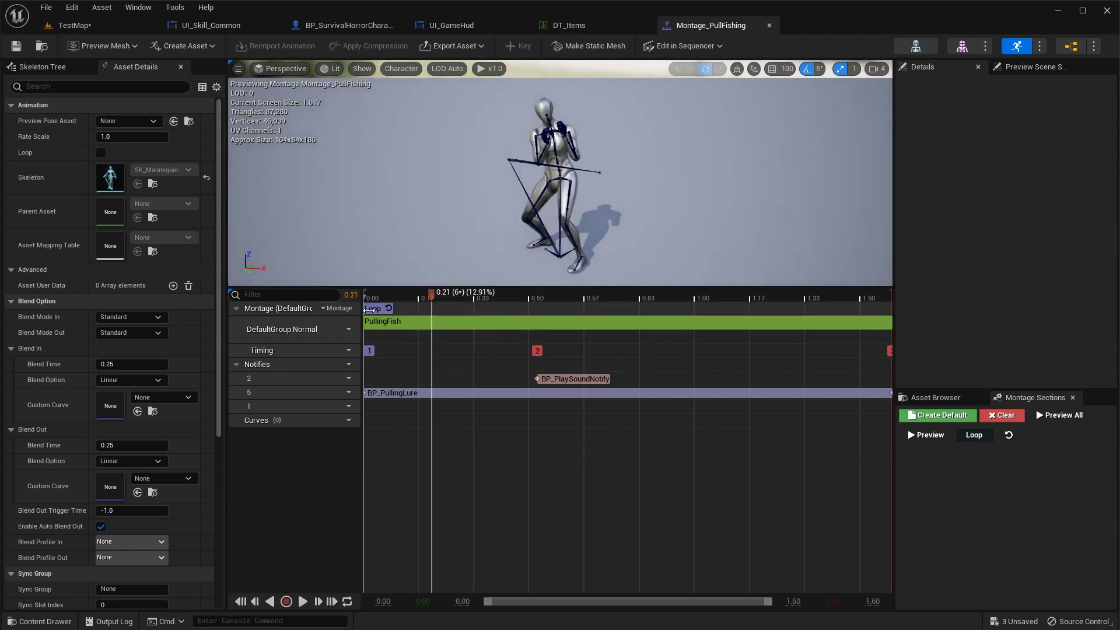
pyautogui.click(419, 322)
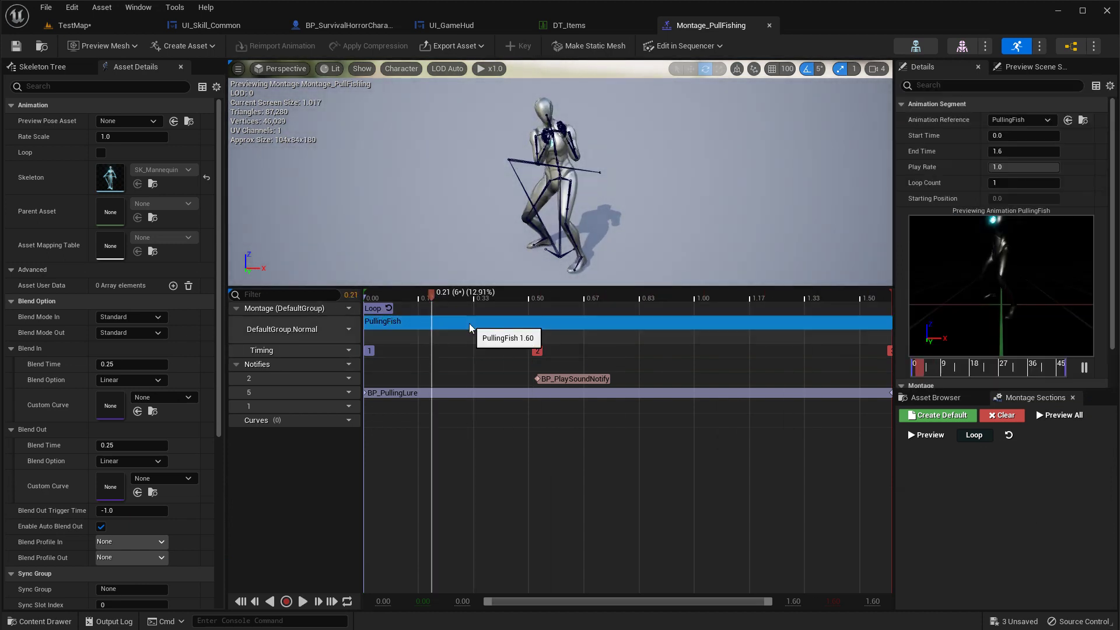
pyautogui.click(1082, 121)
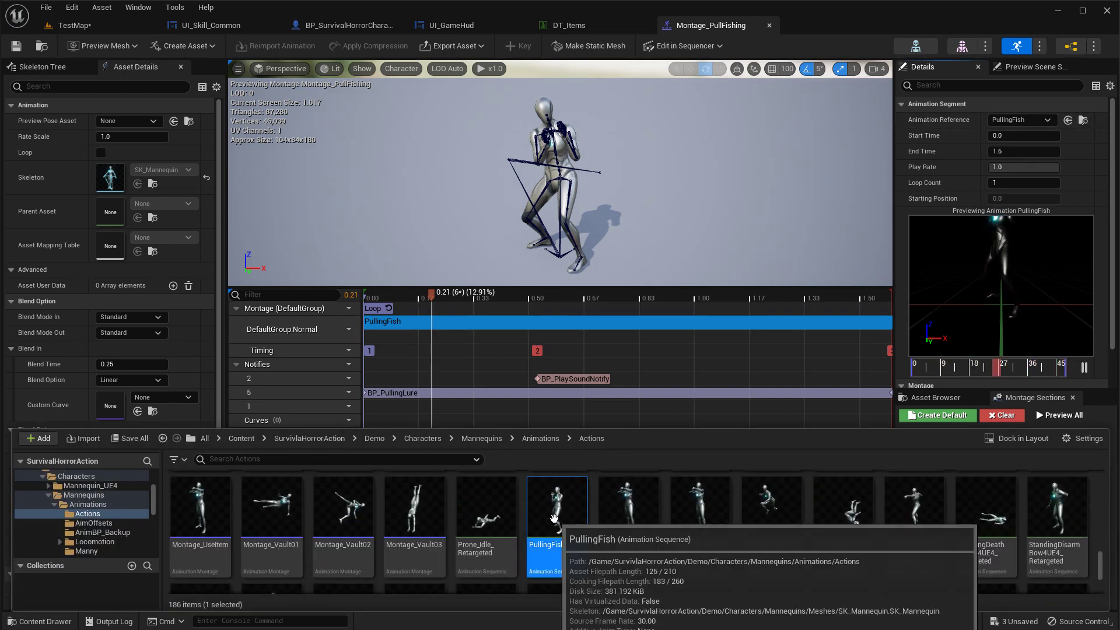
pyautogui.doubleClick(551, 520)
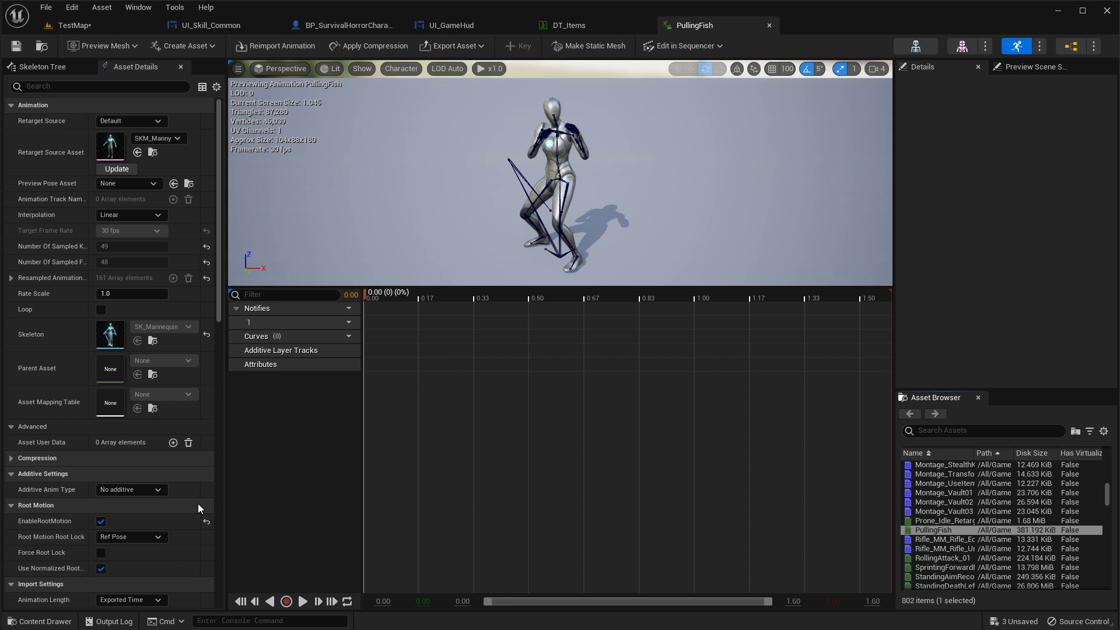
pyautogui.middleClick(604, 24)
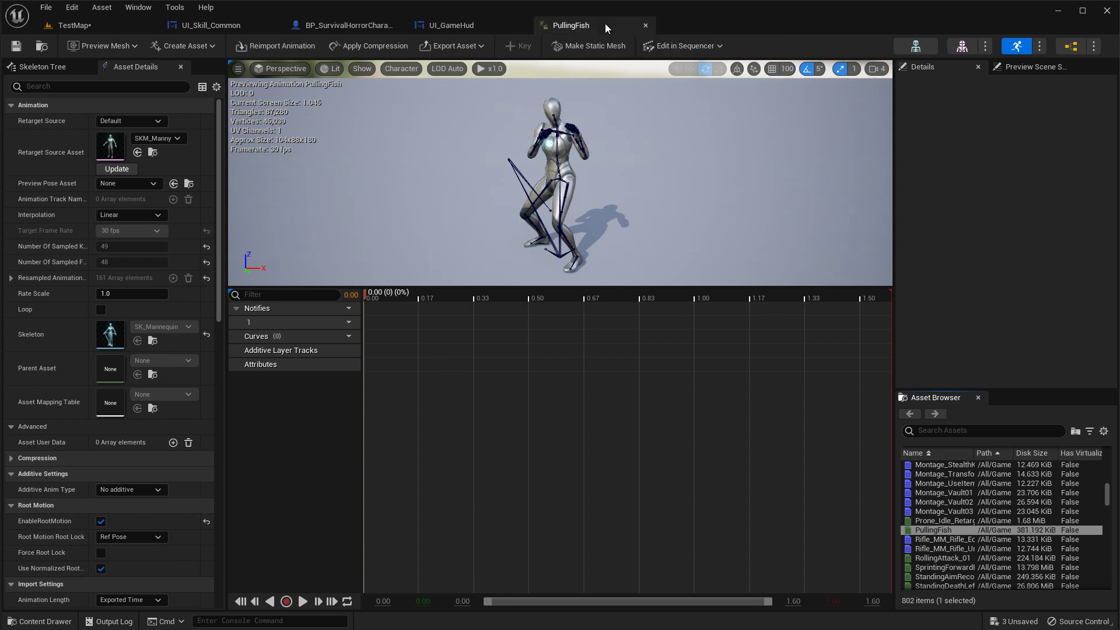
pyautogui.middleClick(604, 25)
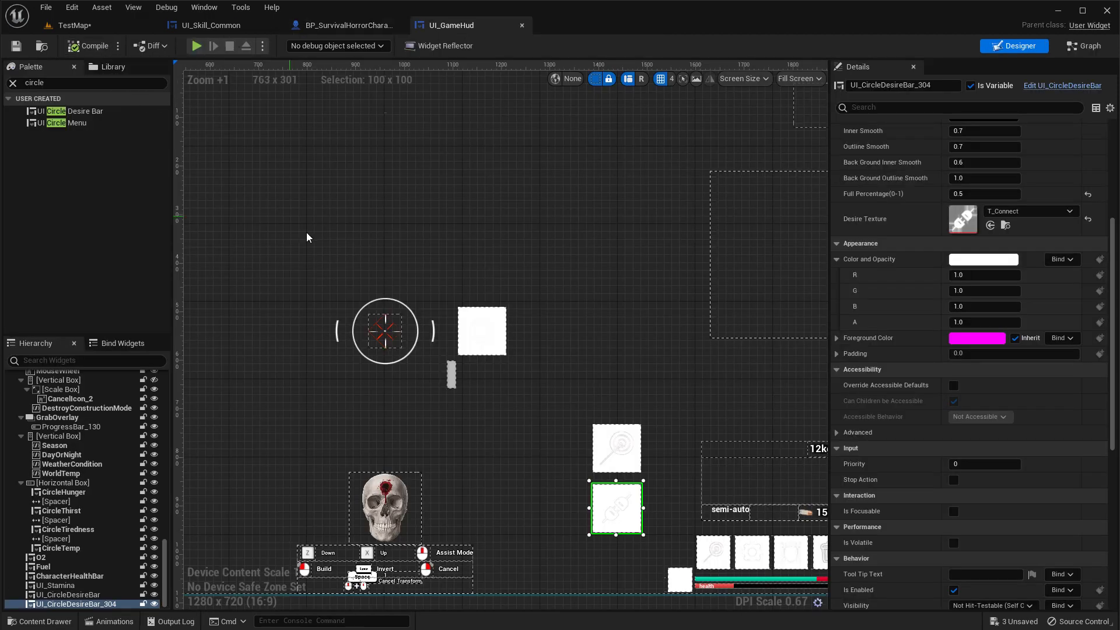
# Return to the Max Staminas graph of BP_SurvivalHorrorCharacter and view its Select Float and SET nodes.
pyautogui.click(320, 23)
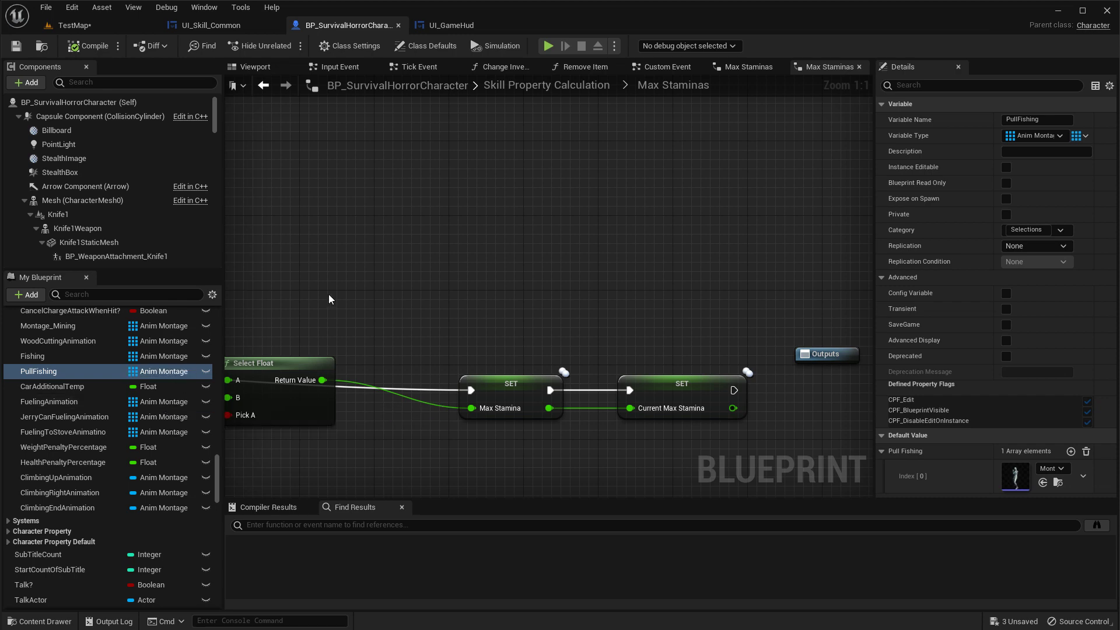
pyautogui.scroll(-1, 406, 284)
pyautogui.moveTo(413, 290); pyautogui.dragTo(503, 227, button='right')
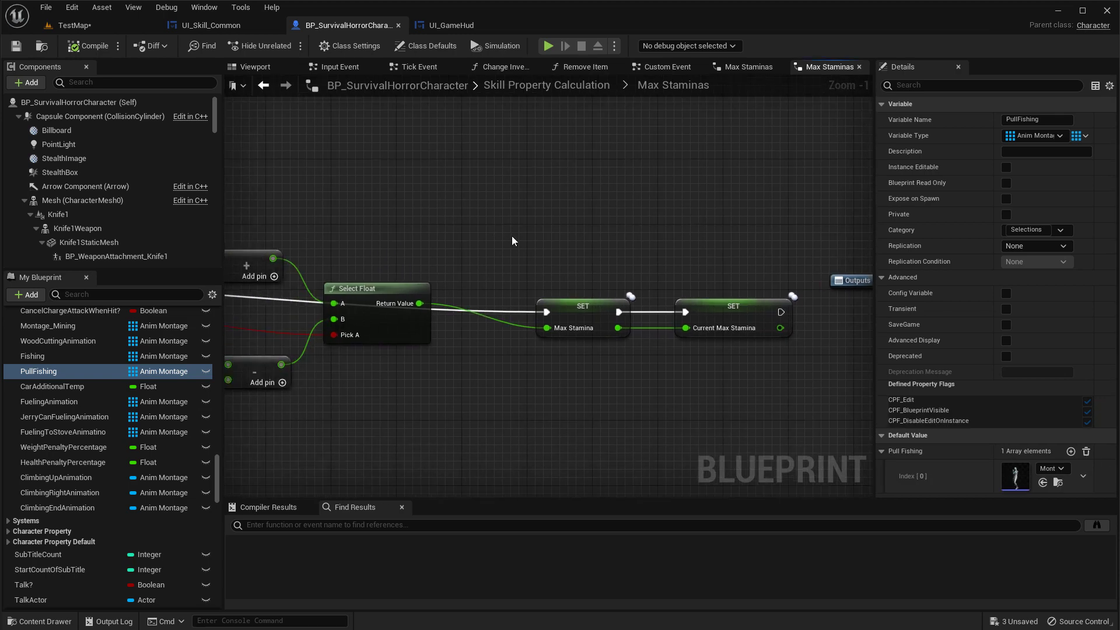